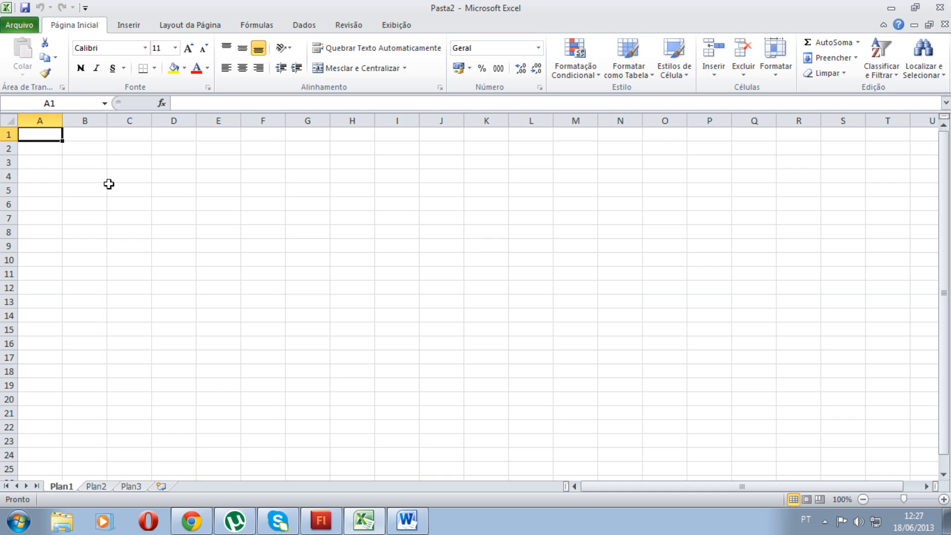
# Select cell A4 in the empty Plan1 sheet as the starting cell for the product table
pyautogui.click(28, 164)
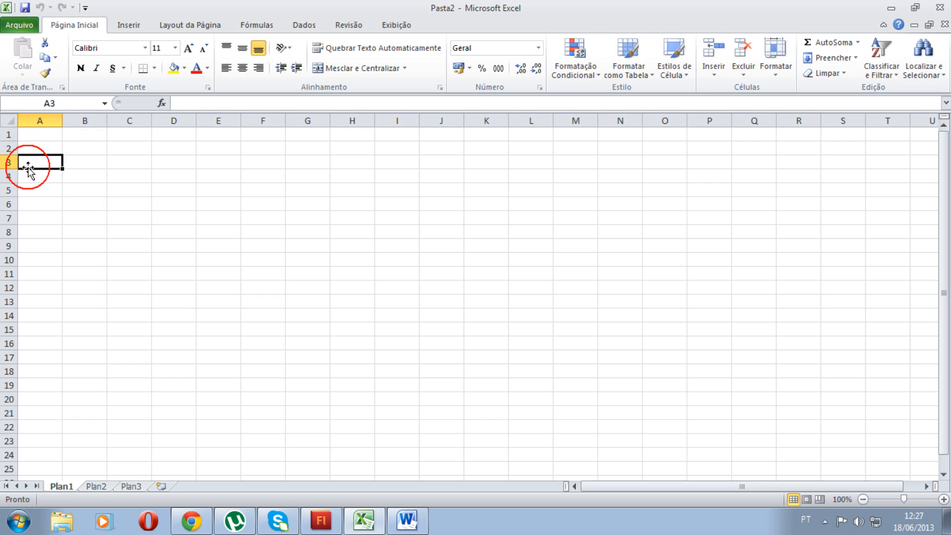
pyautogui.click(144, 207)
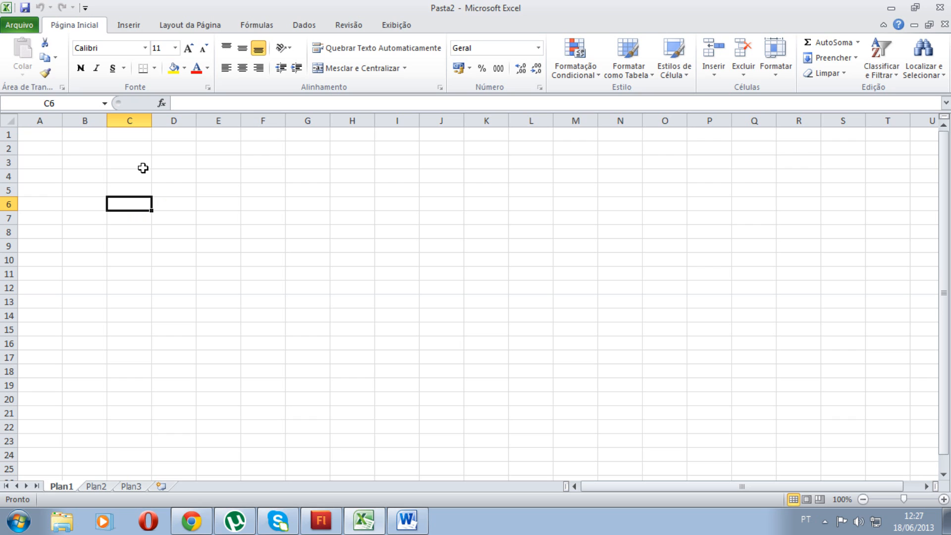
pyautogui.click(48, 185)
pyautogui.click(33, 176)
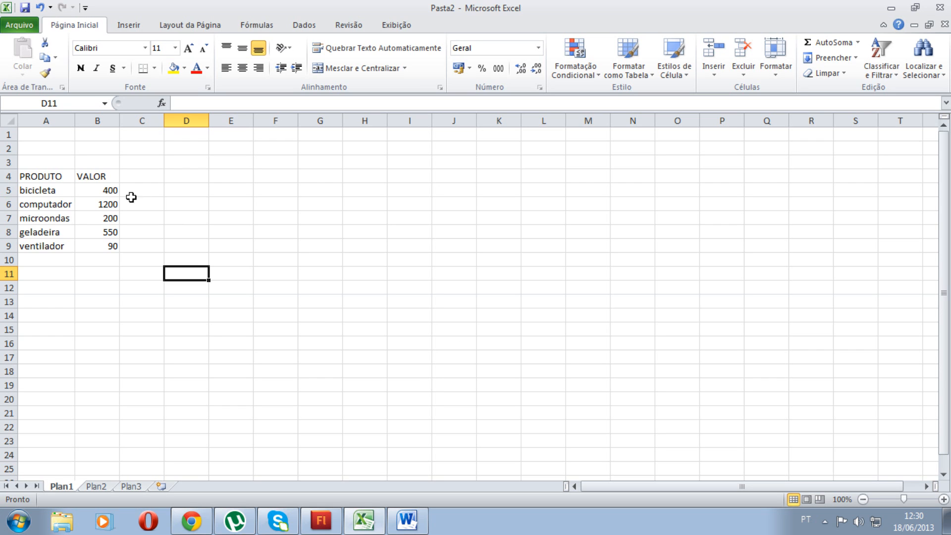
# Insert a clustered 2D column chart from only the values in B5:B9 and place it below the table
pyautogui.moveTo(104, 190); pyautogui.dragTo(106, 244)
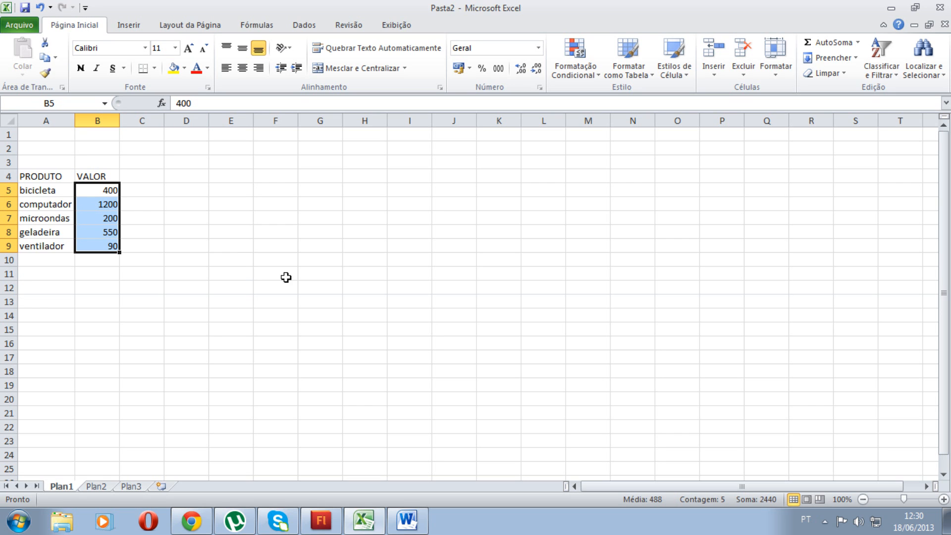
pyautogui.click(129, 25)
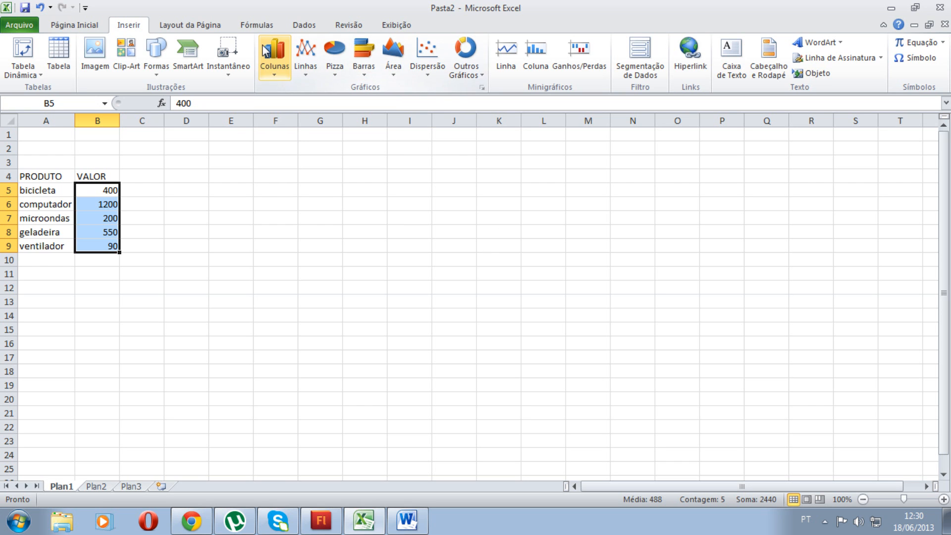
pyautogui.click(275, 58)
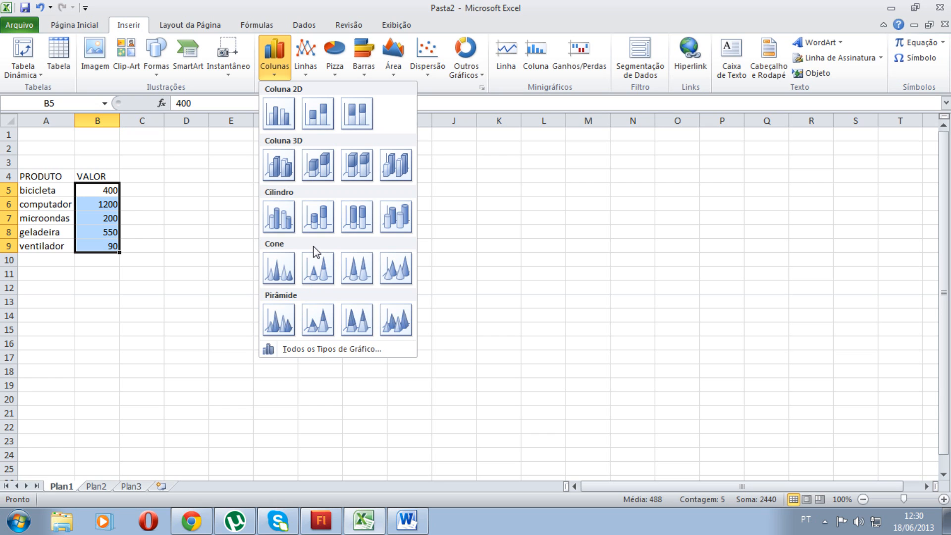
pyautogui.click(279, 114)
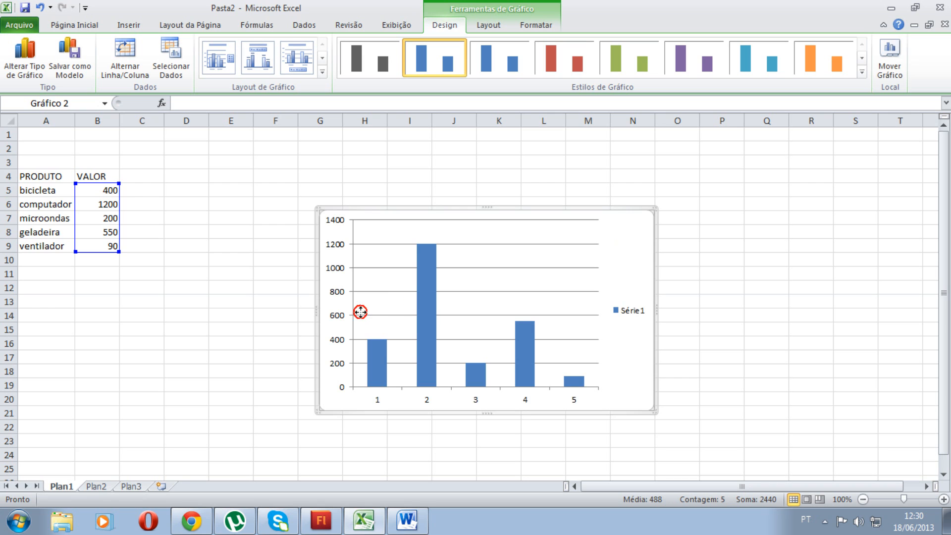
pyautogui.moveTo(334, 281); pyautogui.dragTo(53, 328)
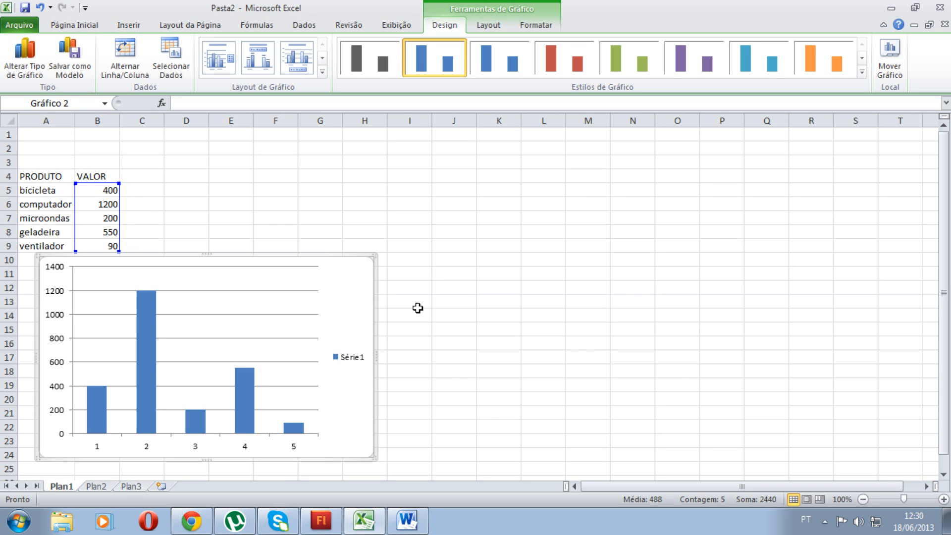
# Delete the column chart made from the values alone
pyautogui.moveTo(944, 204); pyautogui.dragTo(943, 232)
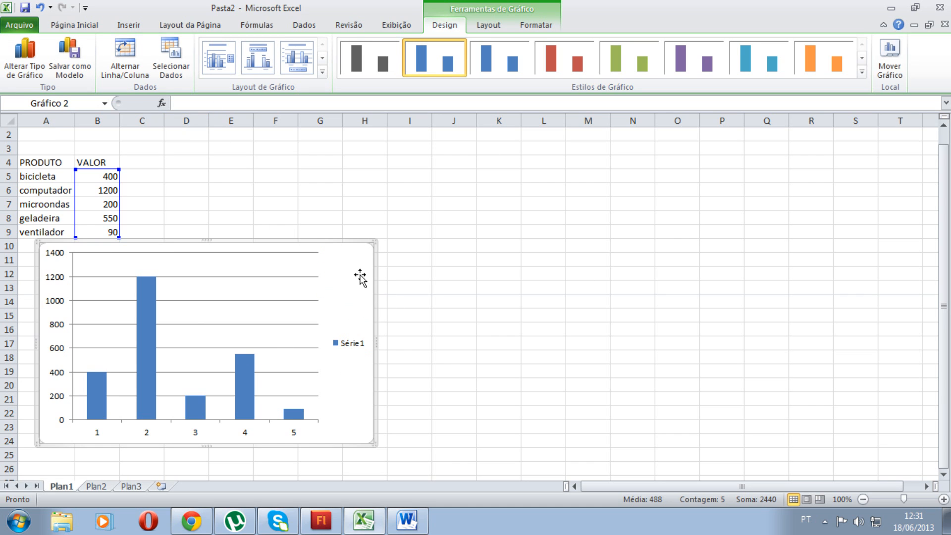
pyautogui.press('Delete')
pyautogui.click(431, 300)
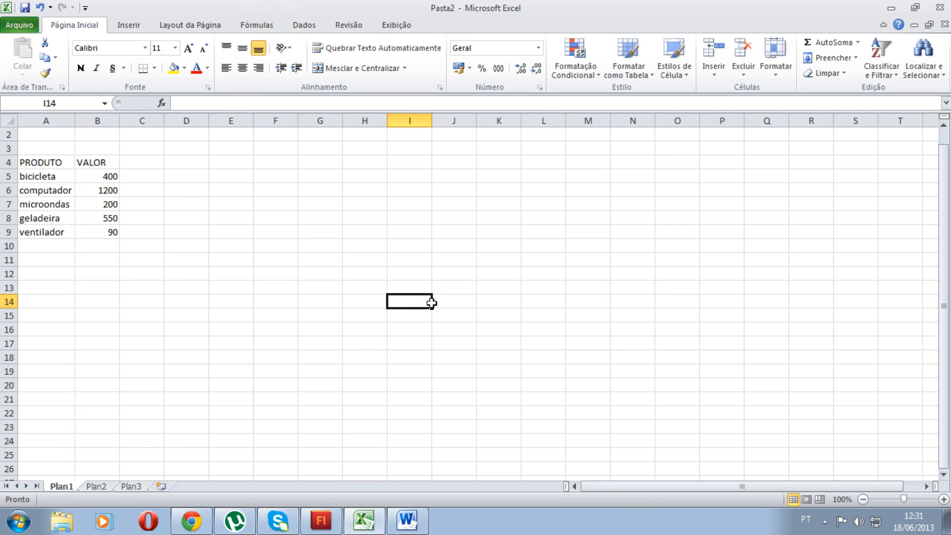
# Insert a clustered 2D column chart from the product names and values in A5:B9 and move it below the table
pyautogui.moveTo(39, 178); pyautogui.dragTo(102, 231)
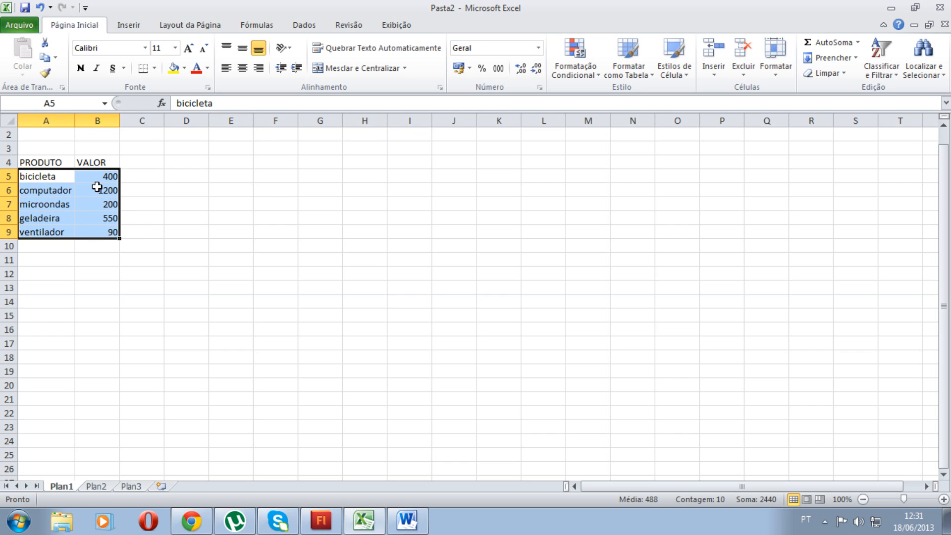
pyautogui.click(129, 24)
pyautogui.click(274, 58)
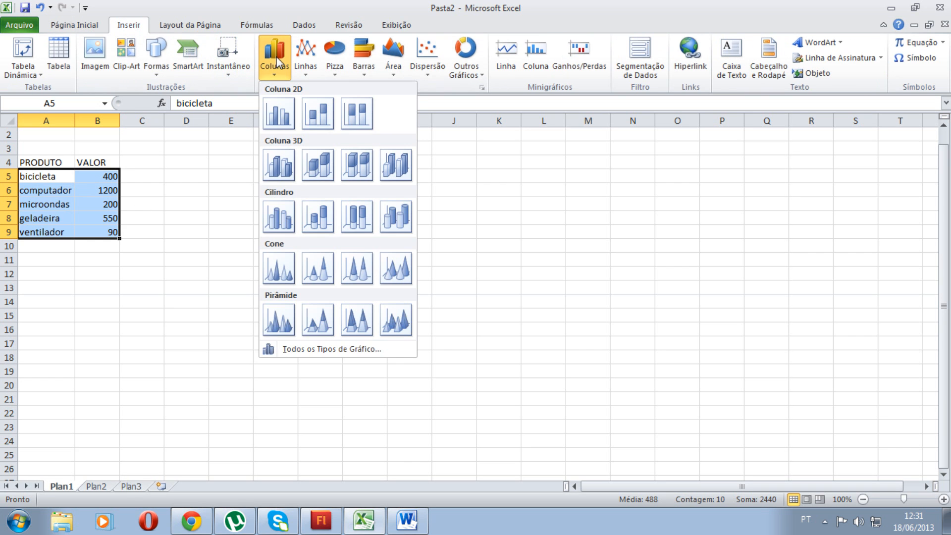
pyautogui.click(277, 119)
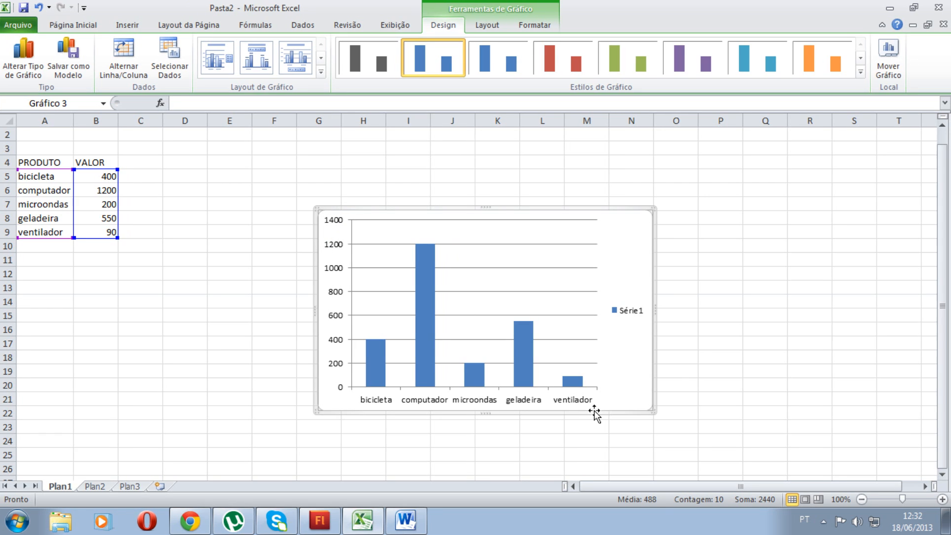
pyautogui.click(632, 267)
pyautogui.moveTo(339, 278); pyautogui.dragTo(339, 280)
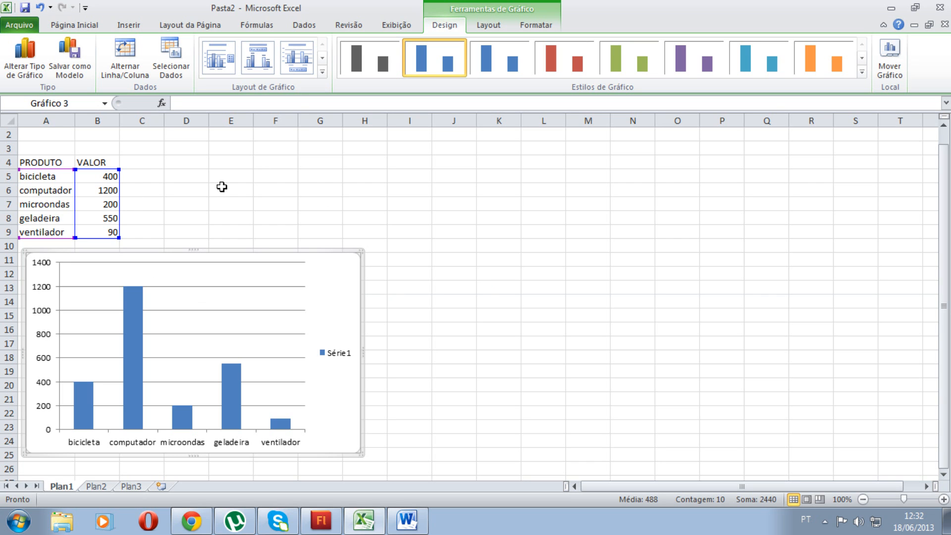
pyautogui.click(188, 178)
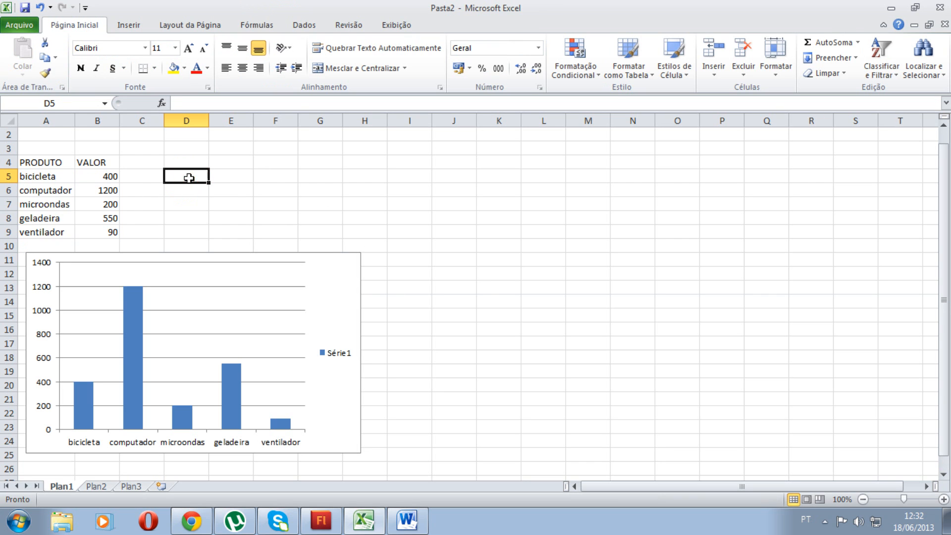
# Examine the table and chart in the print preview with margins shown and the page enlarged, and return to the worksheet
pyautogui.click(21, 26)
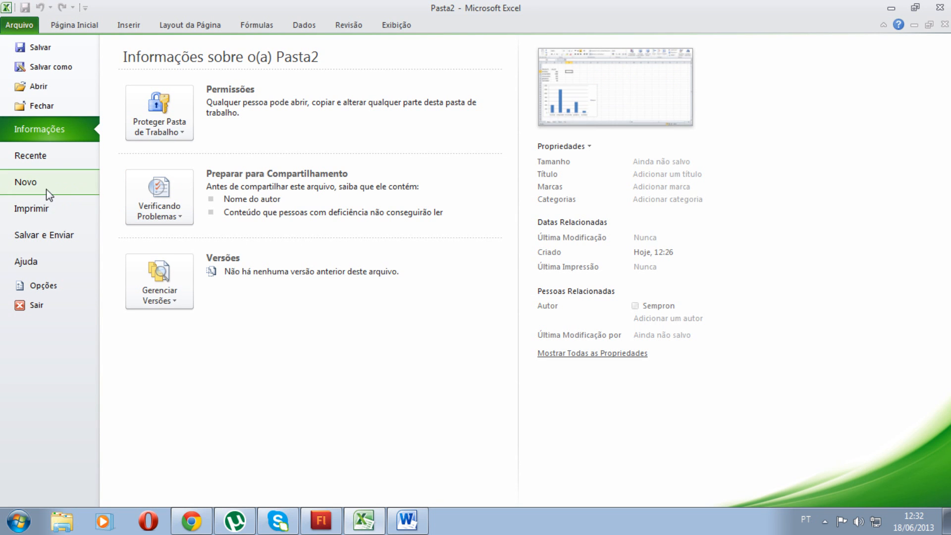
pyautogui.click(51, 209)
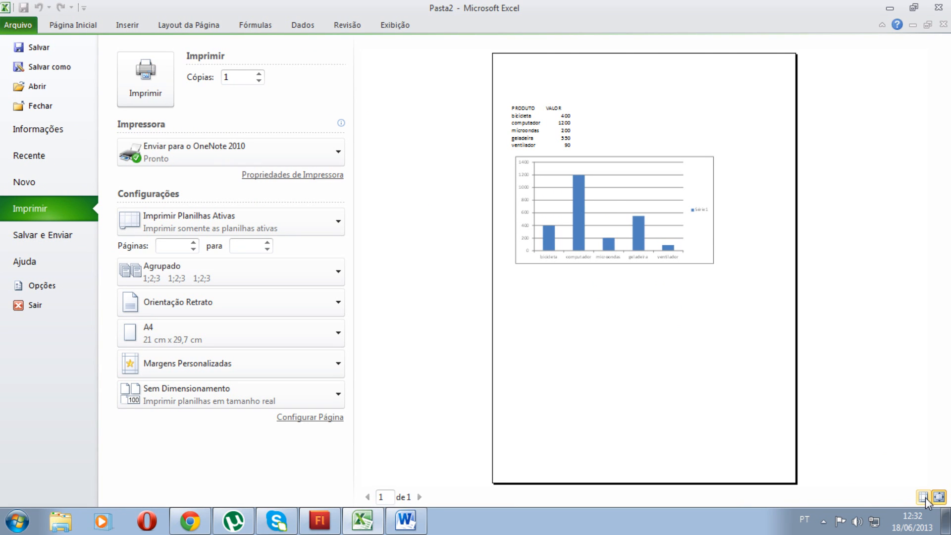
pyautogui.click(924, 497)
pyautogui.click(939, 496)
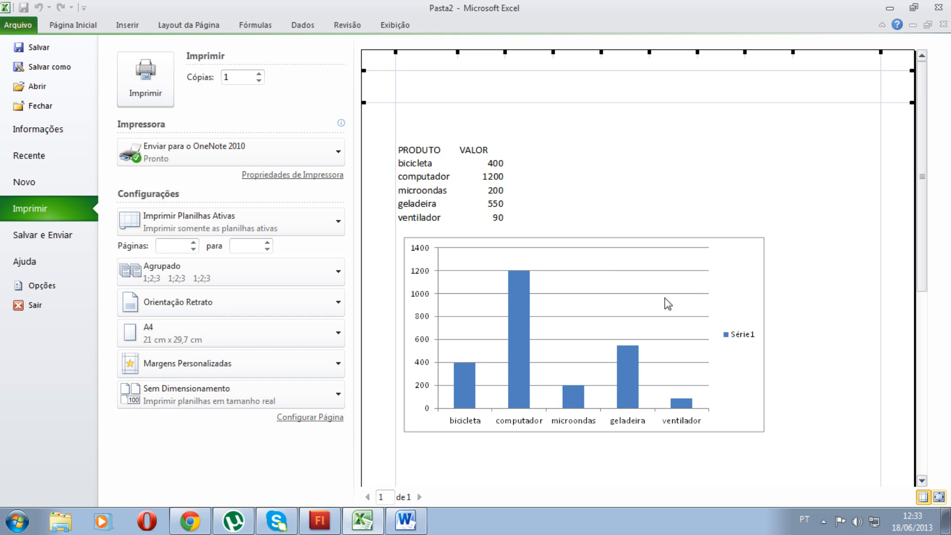
pyautogui.click(79, 26)
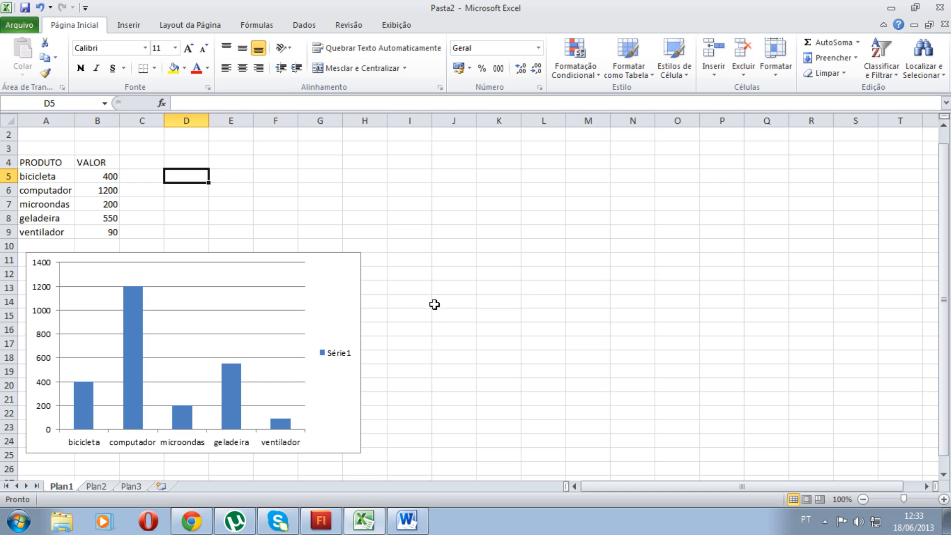
# Zoom the worksheet to 130% and examine the column chart and the product table
pyautogui.scroll(1, 489, 267)
pyautogui.click(943, 499)
pyautogui.click(943, 499)
pyautogui.click(943, 499)
pyautogui.moveTo(942, 308); pyautogui.dragTo(936, 388)
pyautogui.click(306, 372)
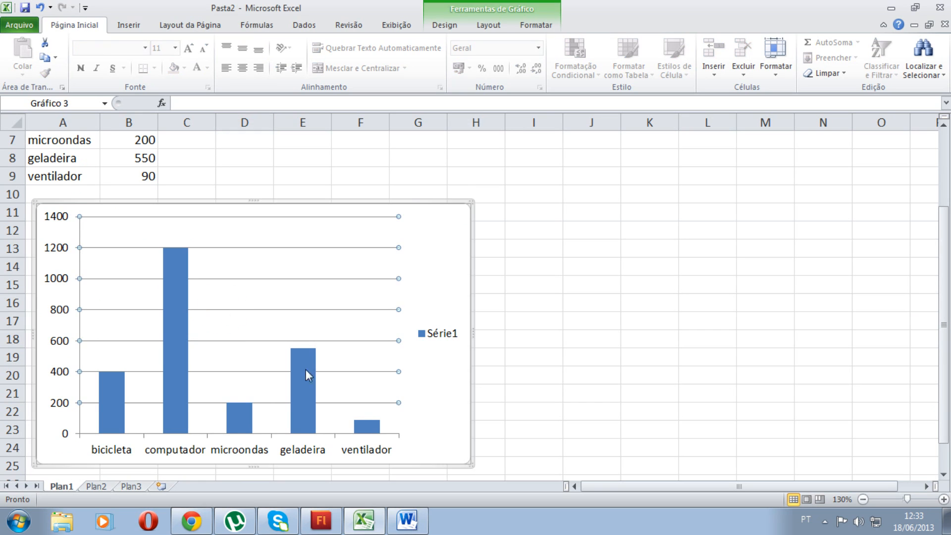
pyautogui.moveTo(943, 297); pyautogui.dragTo(940, 229)
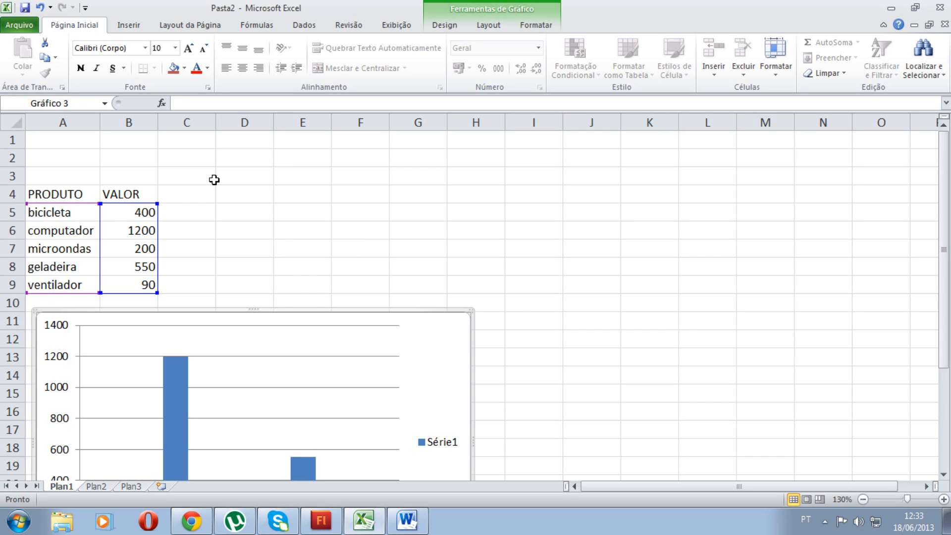
pyautogui.click(327, 267)
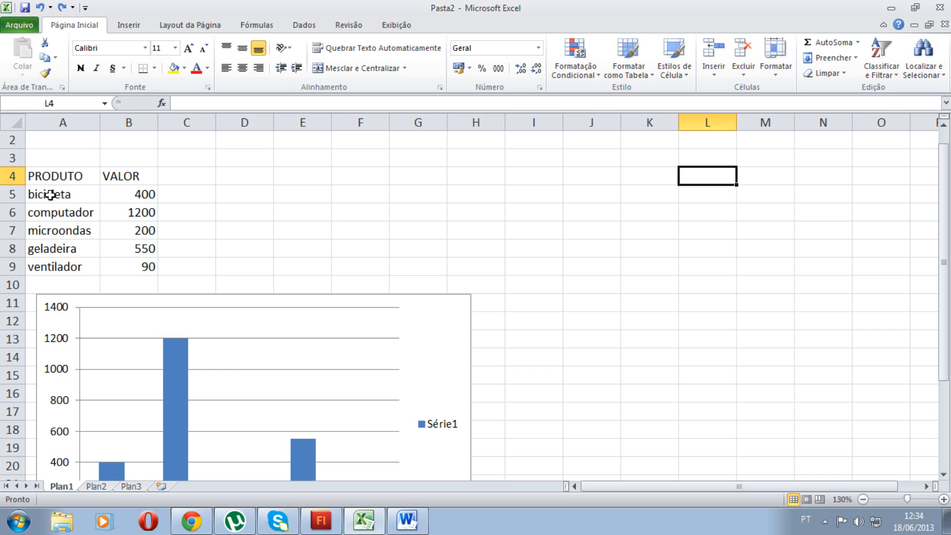
# Sort the product rows A5:B9 alphabetically by product name from A to Z and check the chart's column order
pyautogui.moveTo(50, 195); pyautogui.dragTo(122, 266)
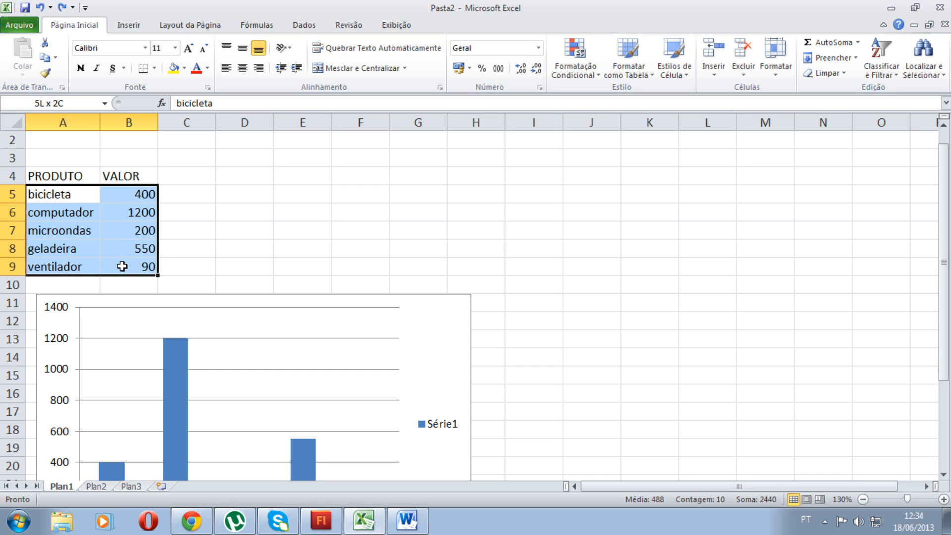
pyautogui.scroll(1, 121, 266)
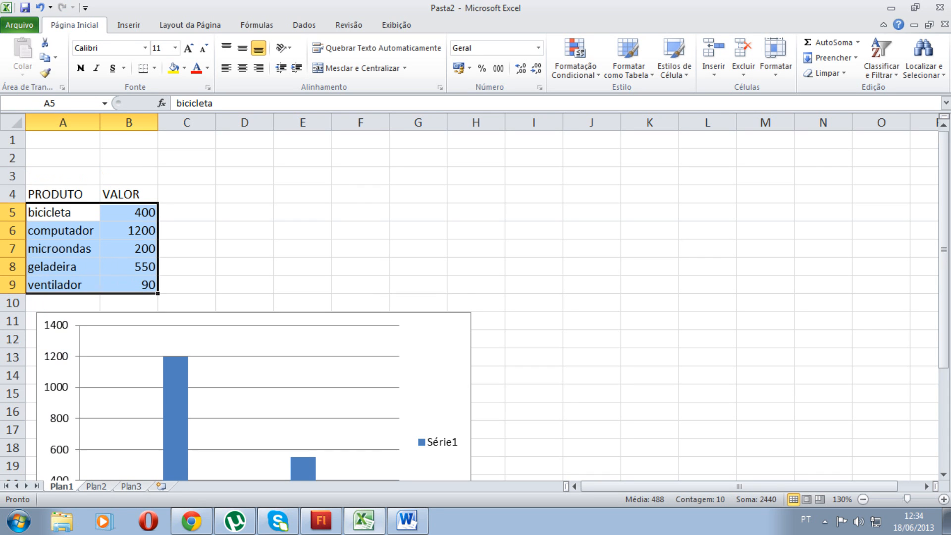
pyautogui.click(883, 55)
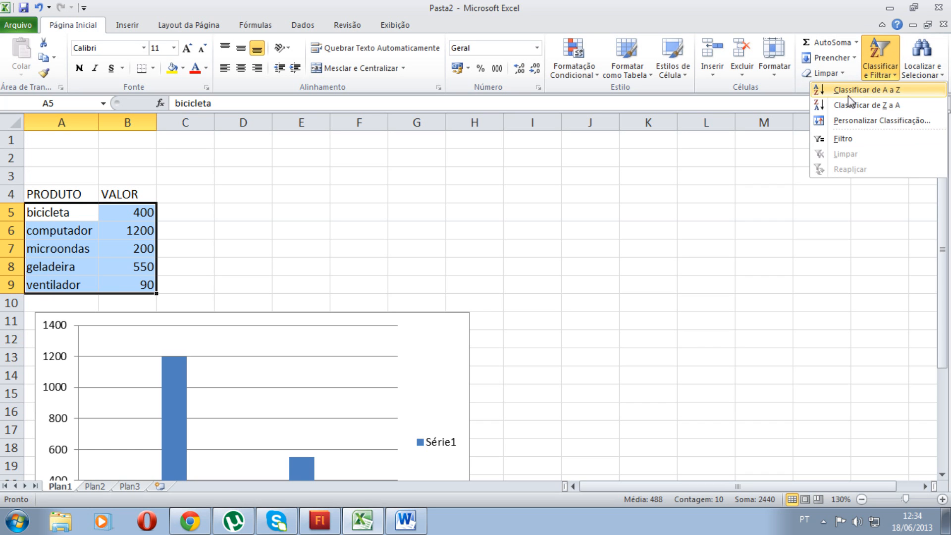
pyautogui.click(869, 94)
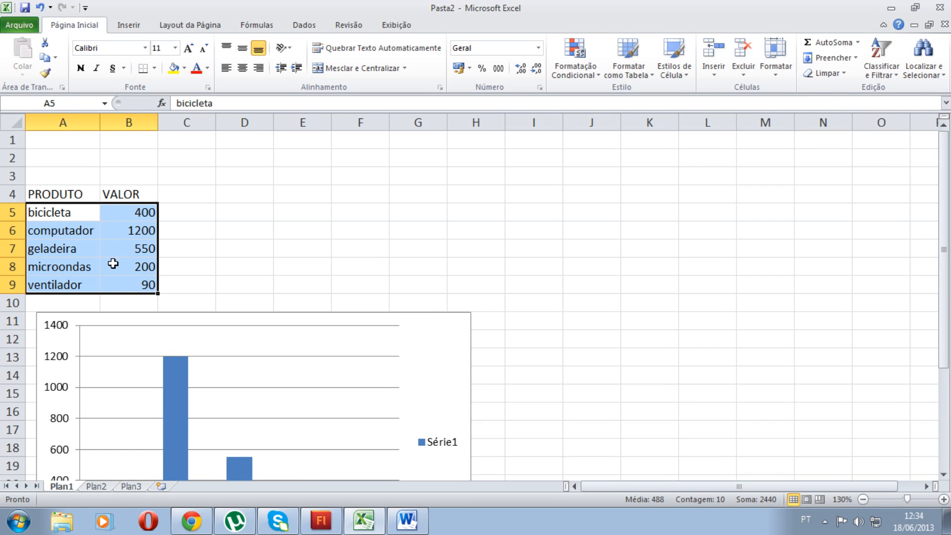
pyautogui.click(224, 257)
pyautogui.moveTo(942, 242); pyautogui.dragTo(942, 372)
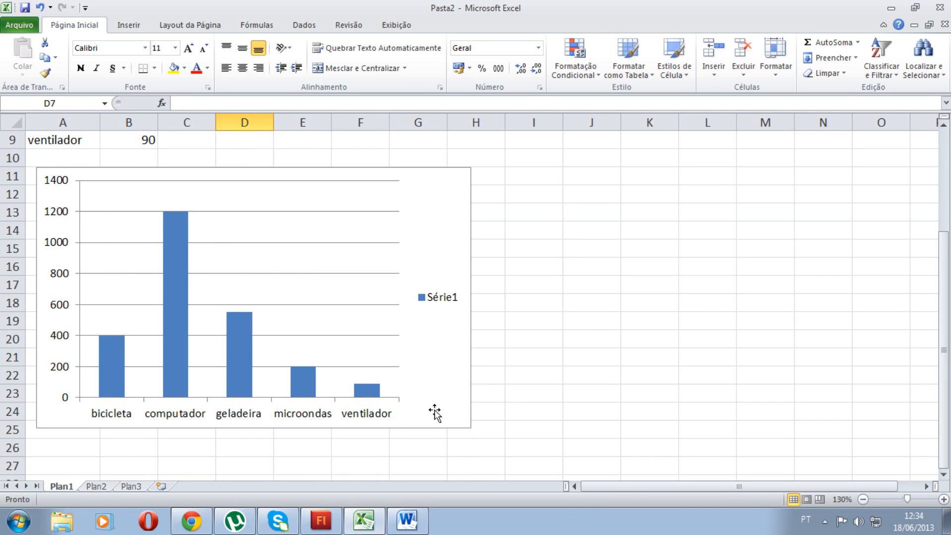
pyautogui.moveTo(944, 452); pyautogui.dragTo(934, 347)
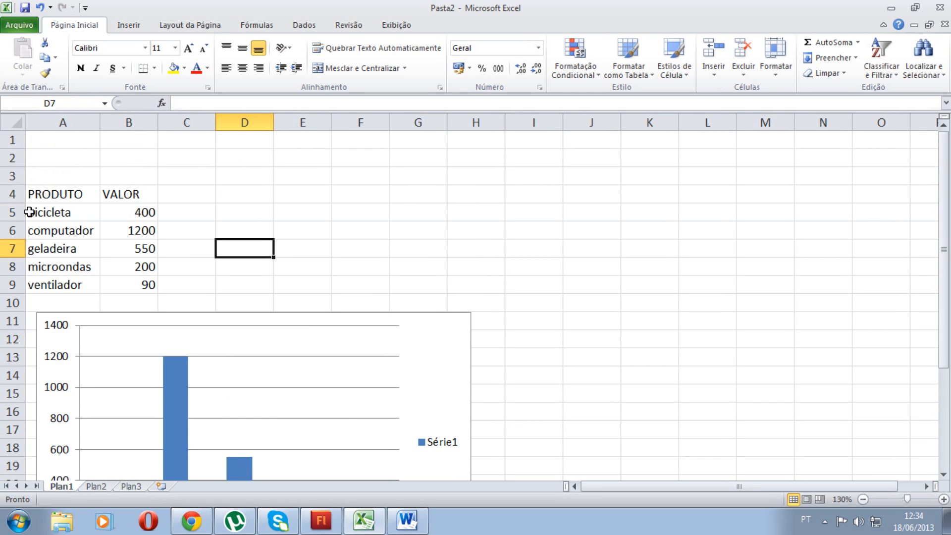
pyautogui.moveTo(139, 208); pyautogui.dragTo(53, 280)
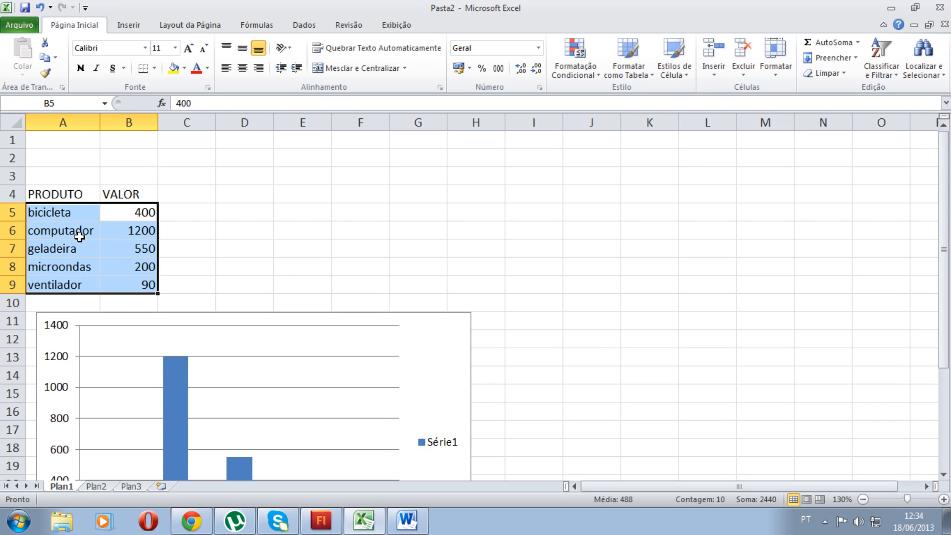
pyautogui.click(230, 231)
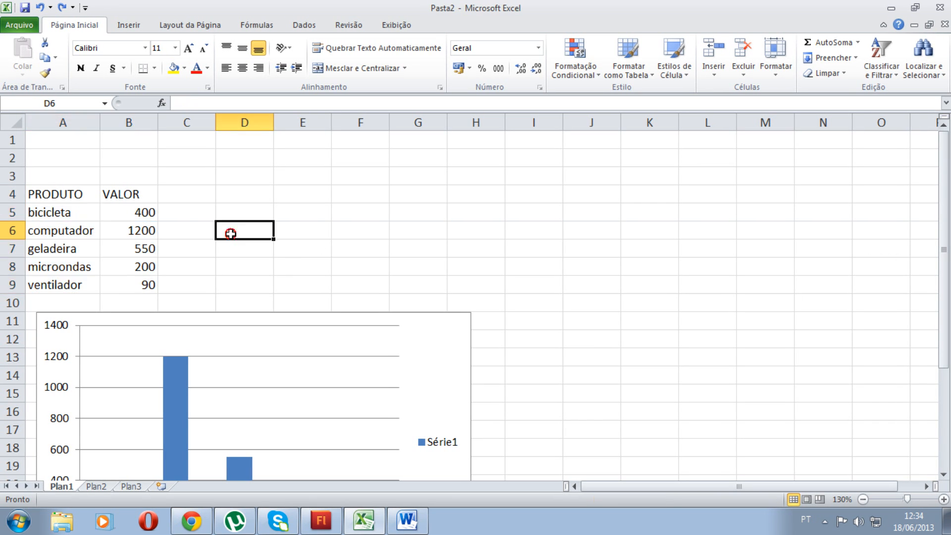
pyautogui.click(46, 212)
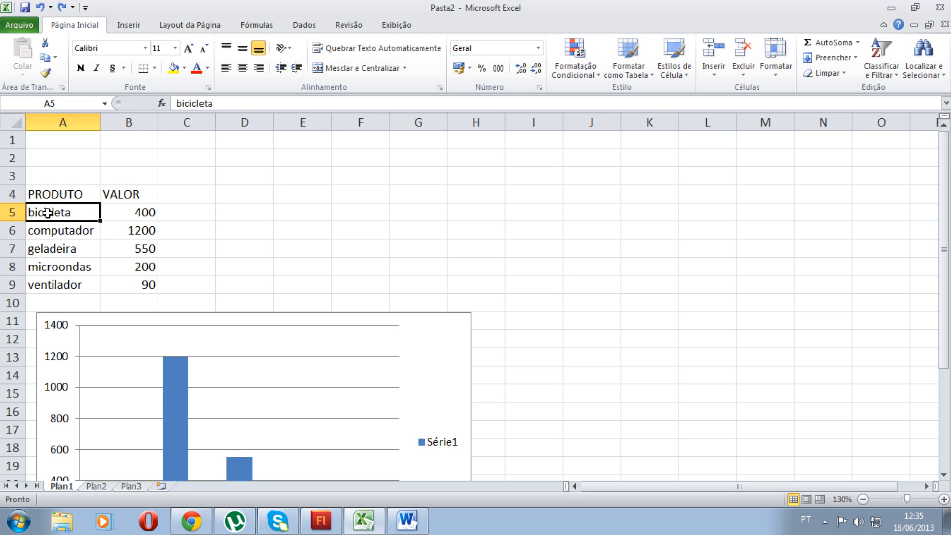
pyautogui.moveTo(60, 212); pyautogui.dragTo(146, 286)
pyautogui.click(268, 267)
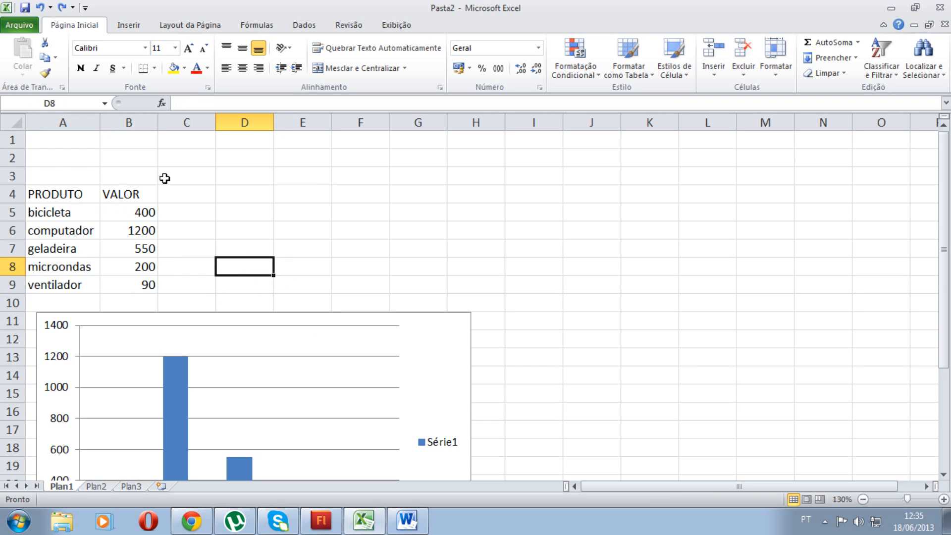
# Sort the product rows A5:B9 by VALOR from largest to smallest and check the chart's column order
pyautogui.click(136, 213)
pyautogui.moveTo(136, 213); pyautogui.dragTo(79, 286)
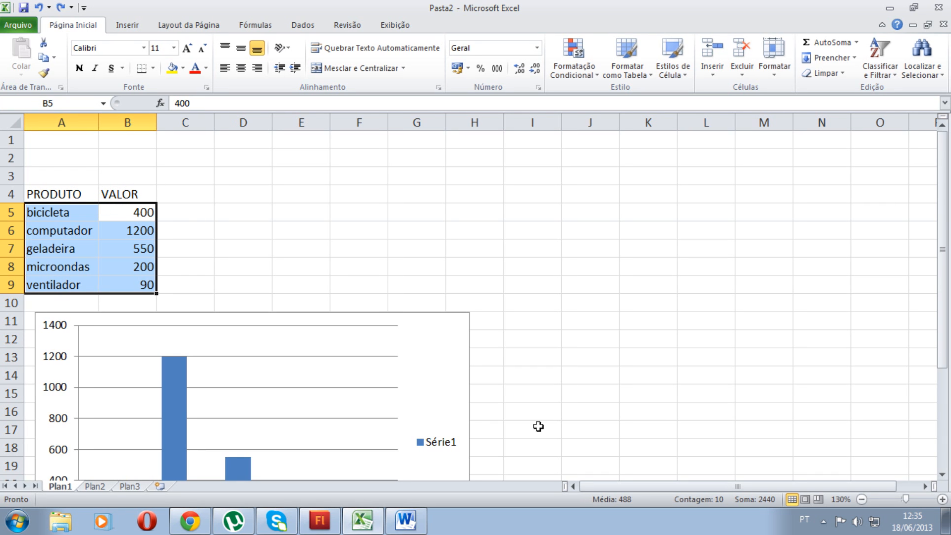
pyautogui.click(886, 49)
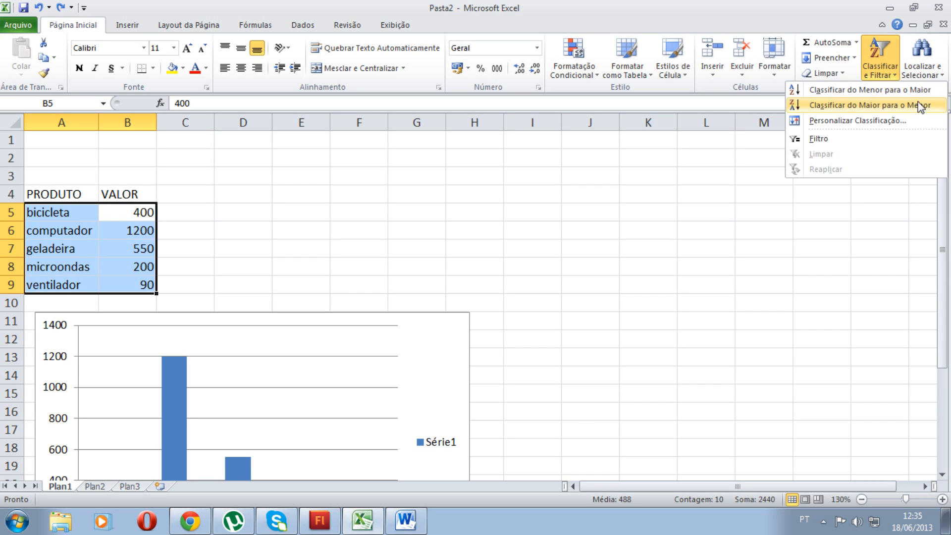
pyautogui.click(885, 110)
pyautogui.click(689, 298)
pyautogui.moveTo(943, 237); pyautogui.dragTo(944, 297)
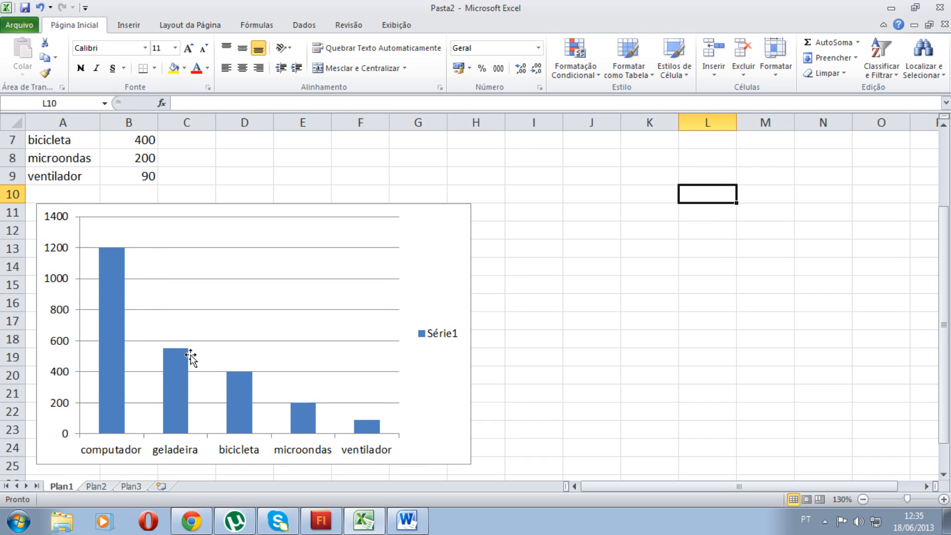
# Try the green, purple and orange chart styles one after another on the product column chart
pyautogui.click(534, 230)
pyautogui.moveTo(944, 336); pyautogui.dragTo(941, 276)
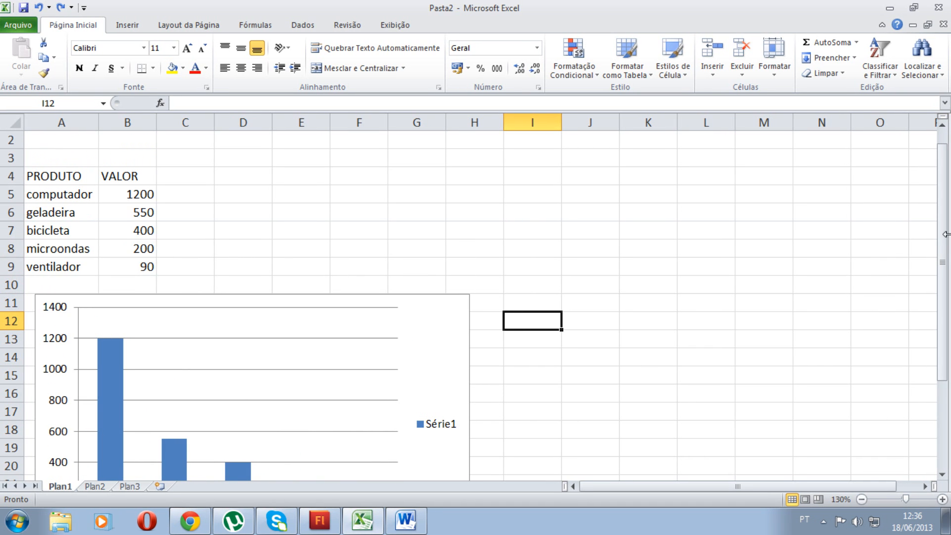
pyautogui.moveTo(941, 244); pyautogui.dragTo(932, 324)
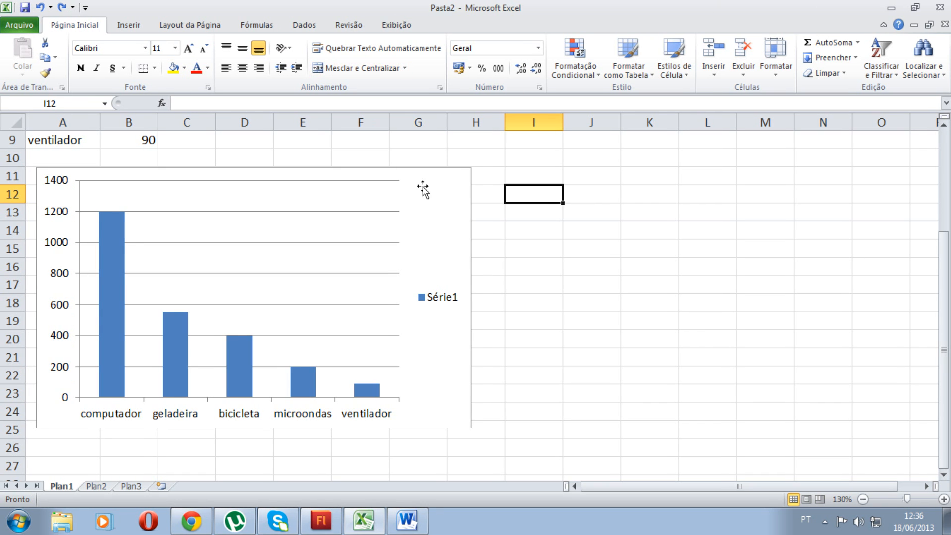
pyautogui.click(448, 210)
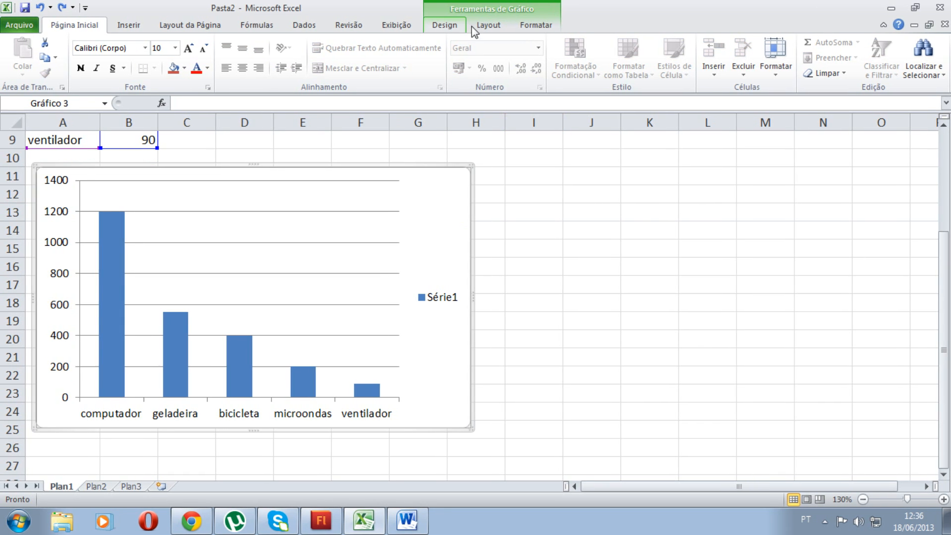
pyautogui.click(436, 27)
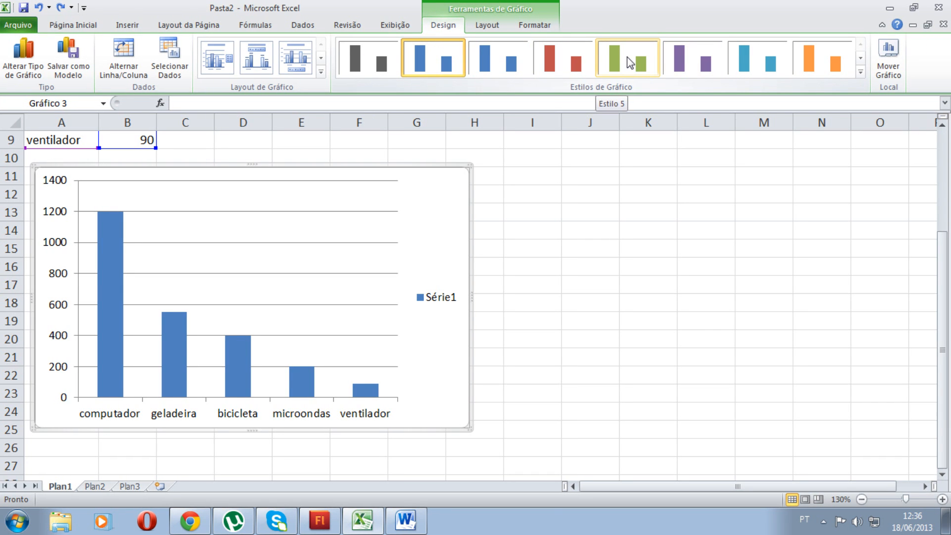
pyautogui.click(564, 60)
pyautogui.click(641, 64)
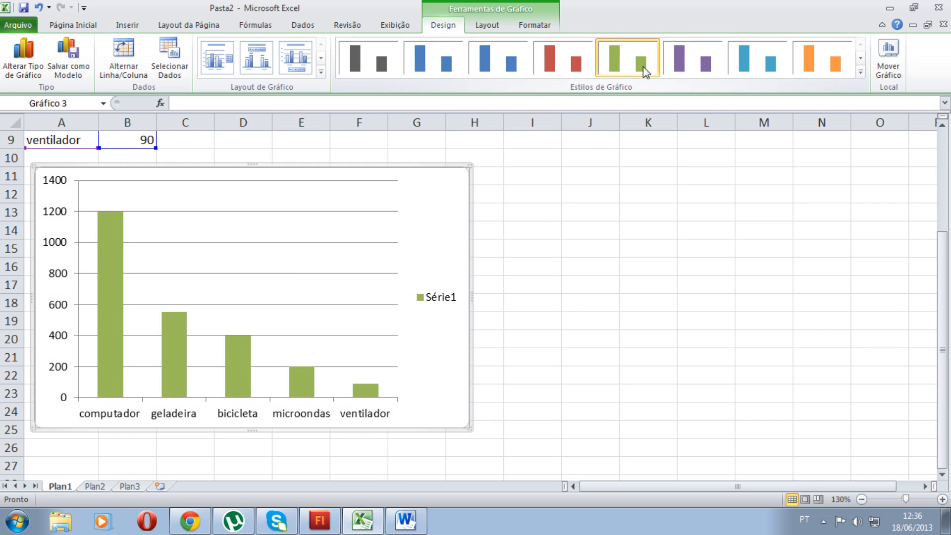
pyautogui.click(682, 52)
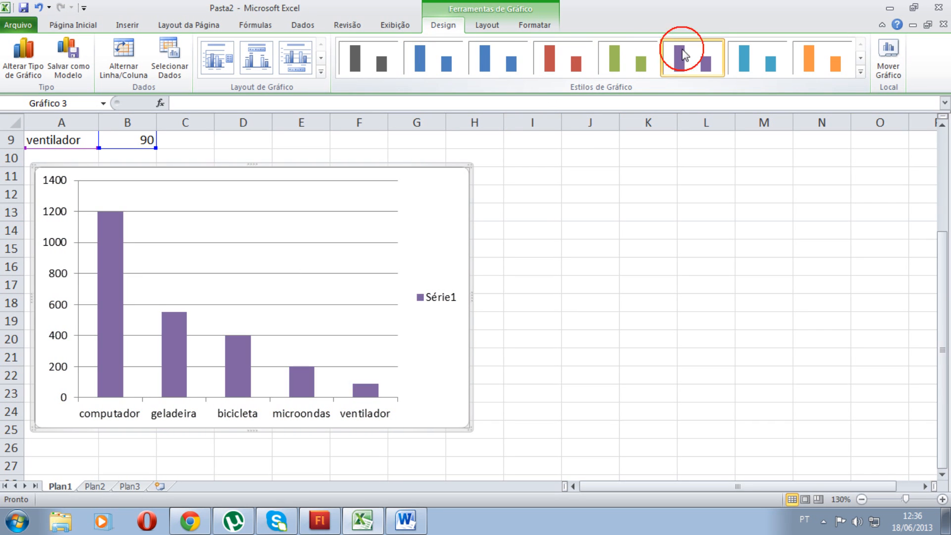
pyautogui.click(828, 80)
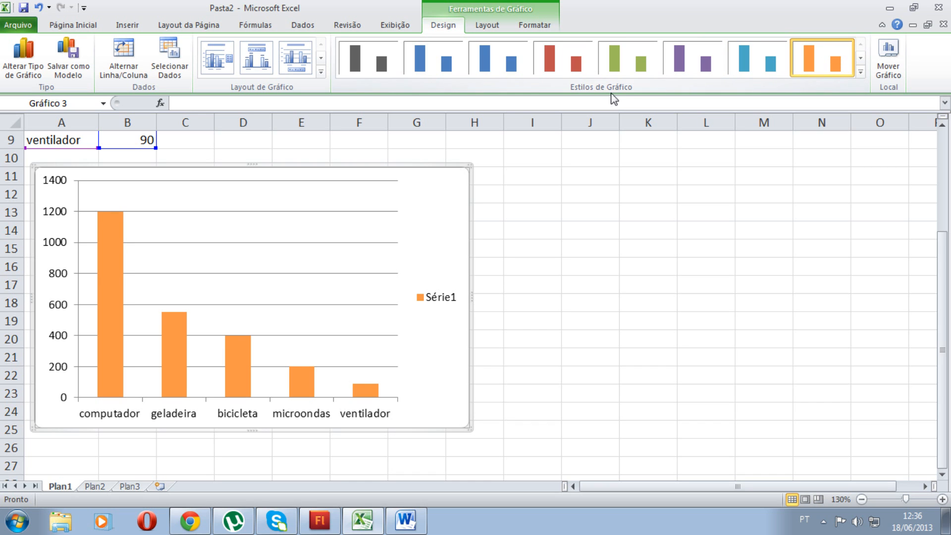
# Try the black-background chart style with bevelled blue columns, and return the chart to the flat blue style
pyautogui.click(861, 58)
pyautogui.click(860, 58)
pyautogui.click(860, 58)
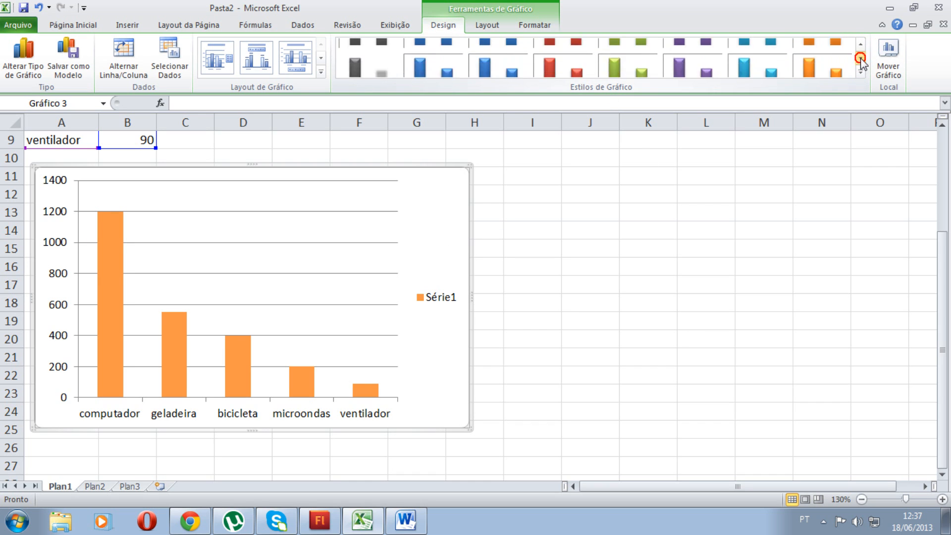
pyautogui.click(860, 58)
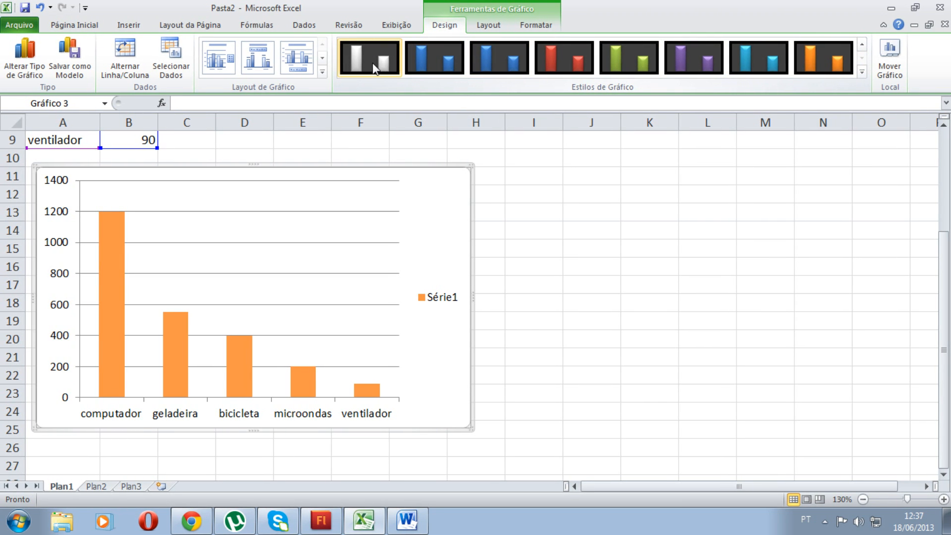
pyautogui.click(441, 58)
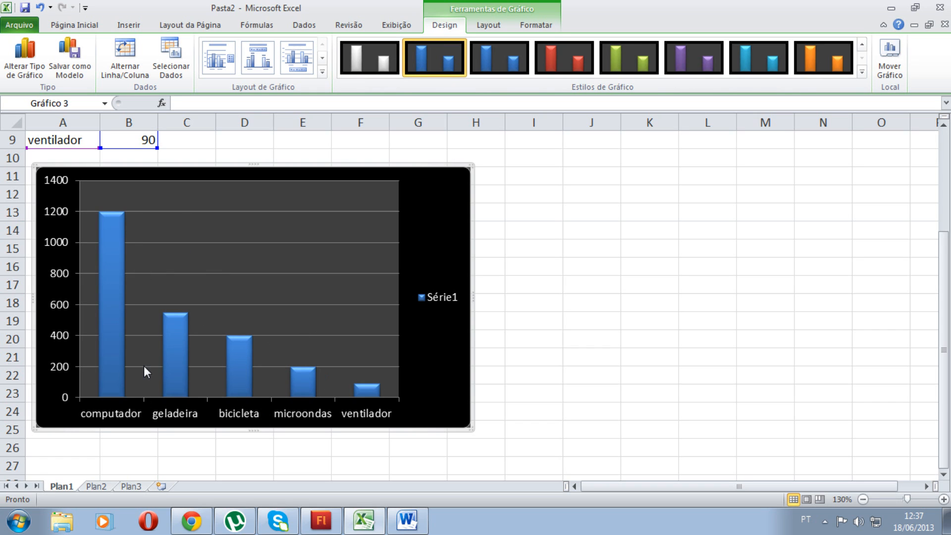
pyautogui.click(862, 44)
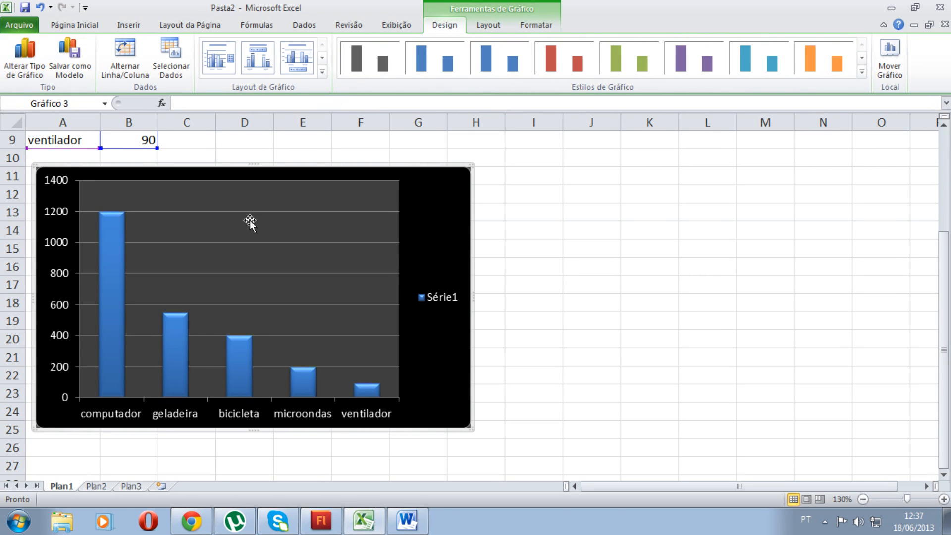
pyautogui.click(435, 58)
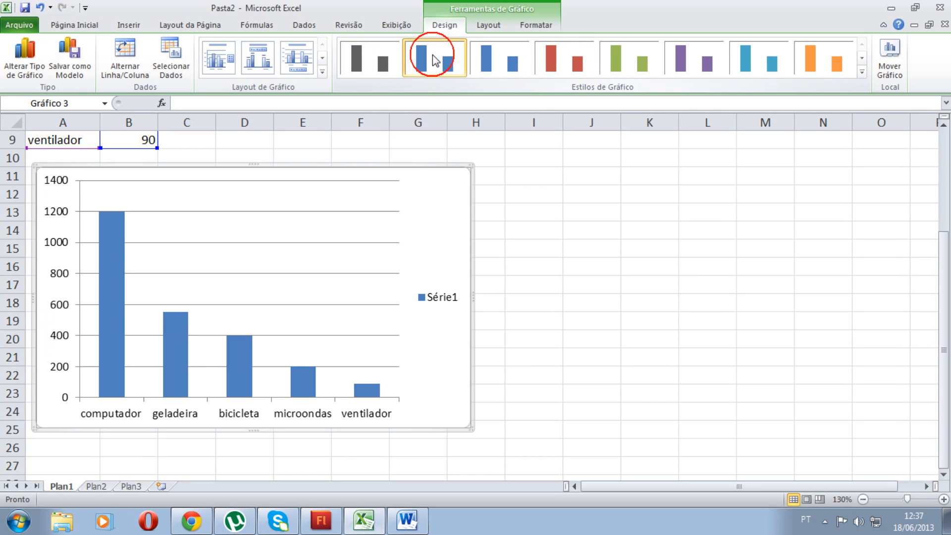
# Look through the chart types available for the column chart and close the chart type dialog
pyautogui.click(18, 63)
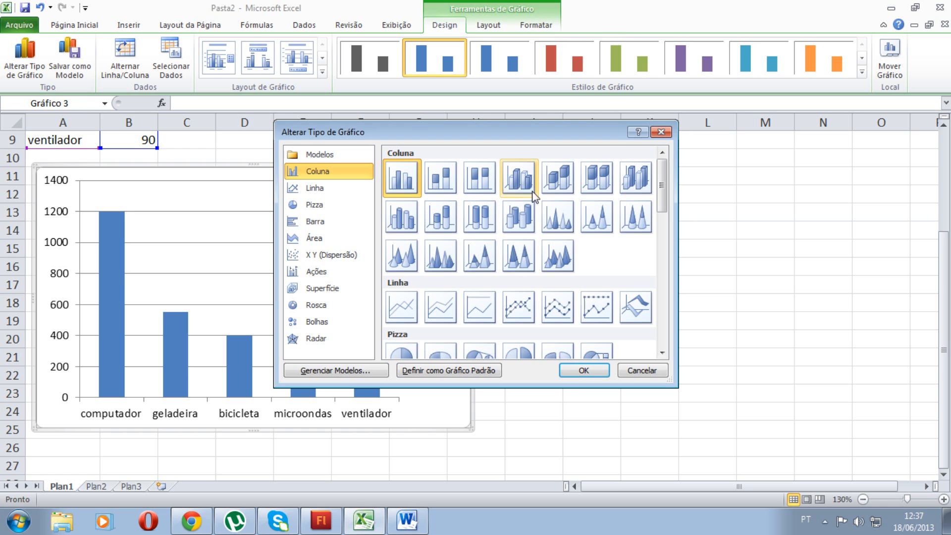
pyautogui.moveTo(662, 184)
pyautogui.mouseDown()
pyautogui.moveTo(663, 331)
pyautogui.moveTo(672, 187)
pyautogui.mouseUp()
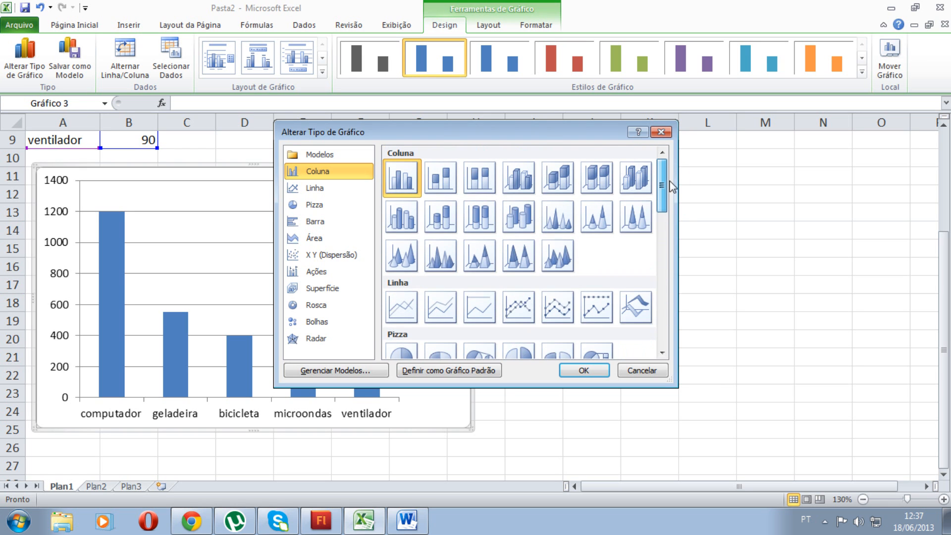
pyautogui.click(661, 132)
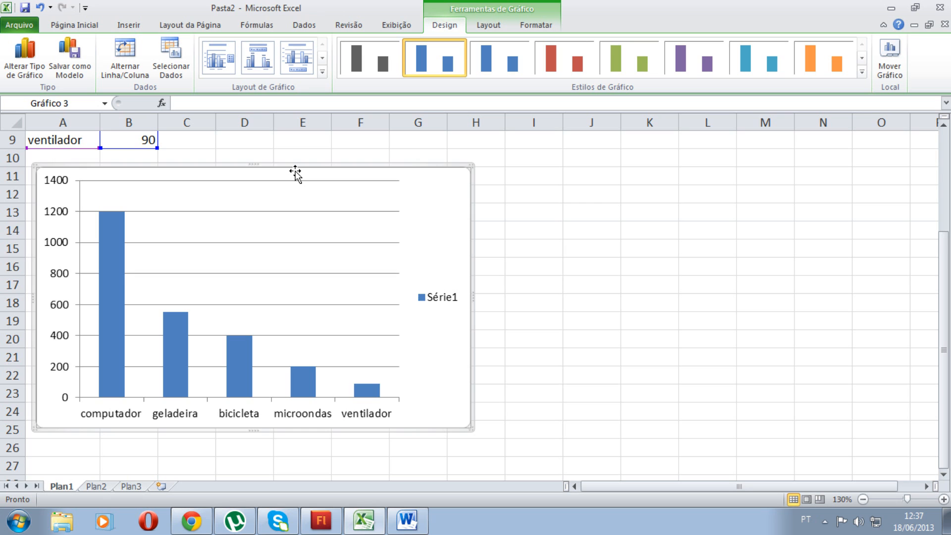
pyautogui.hotkey('ctrl', 'z')
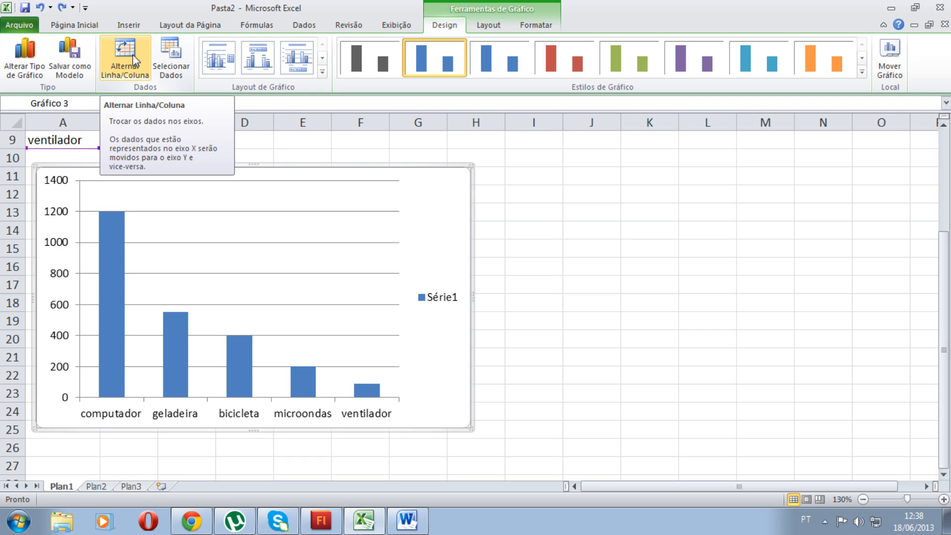
# Zoom the worksheet to 200% and compare the product table with the column chart
pyautogui.moveTo(945, 328); pyautogui.dragTo(946, 293)
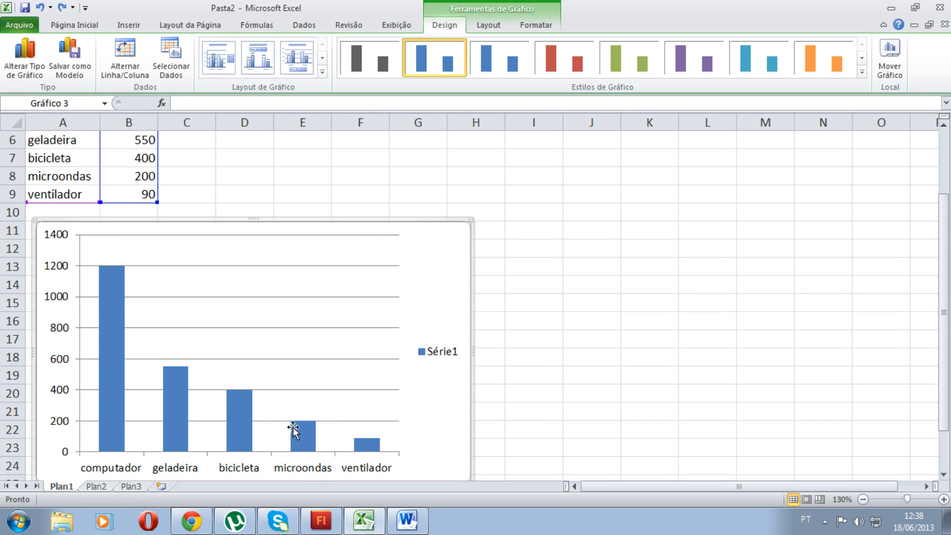
pyautogui.moveTo(943, 311); pyautogui.dragTo(929, 266)
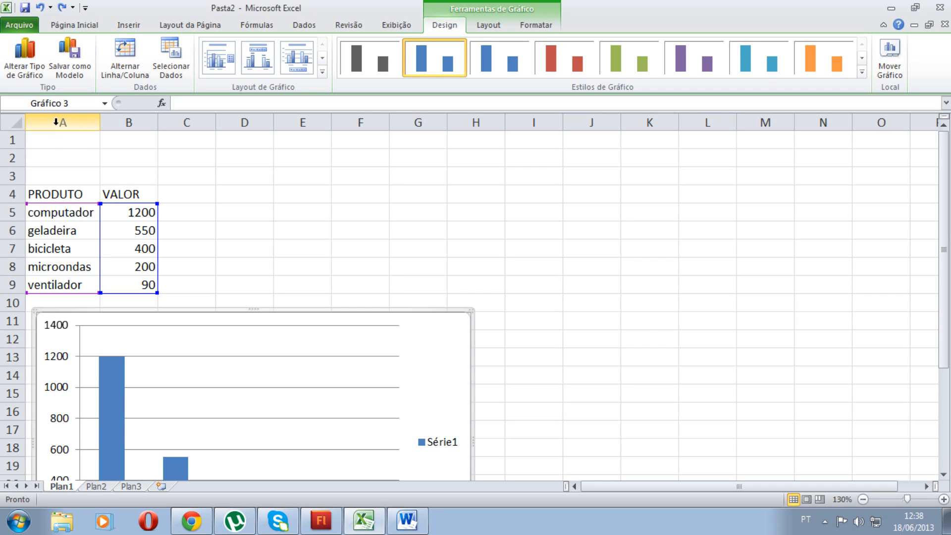
pyautogui.scroll(-3, 766, 463)
pyautogui.click(943, 499)
pyautogui.click(943, 499)
pyautogui.click(944, 500)
pyautogui.click(943, 499)
pyautogui.click(943, 499)
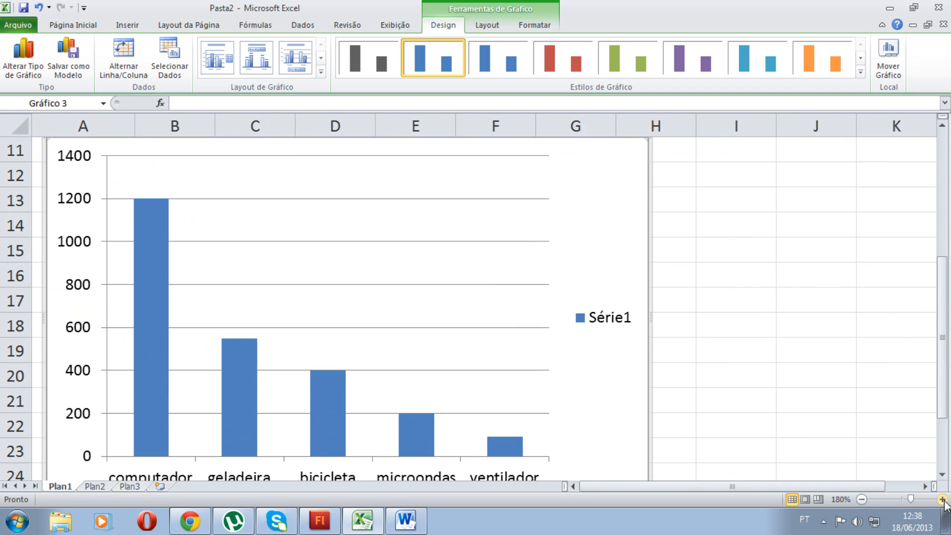
pyautogui.moveTo(943, 315); pyautogui.dragTo(941, 197)
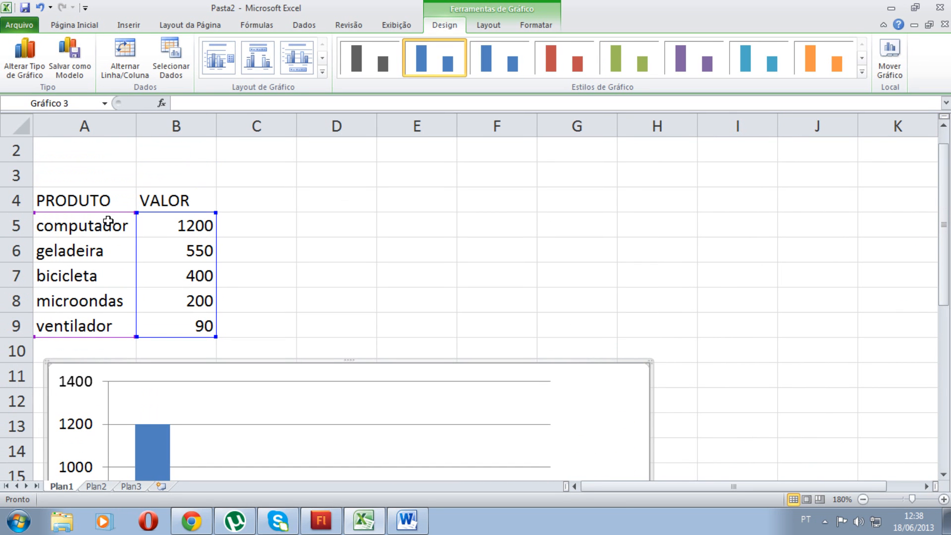
pyautogui.click(944, 499)
pyautogui.click(943, 499)
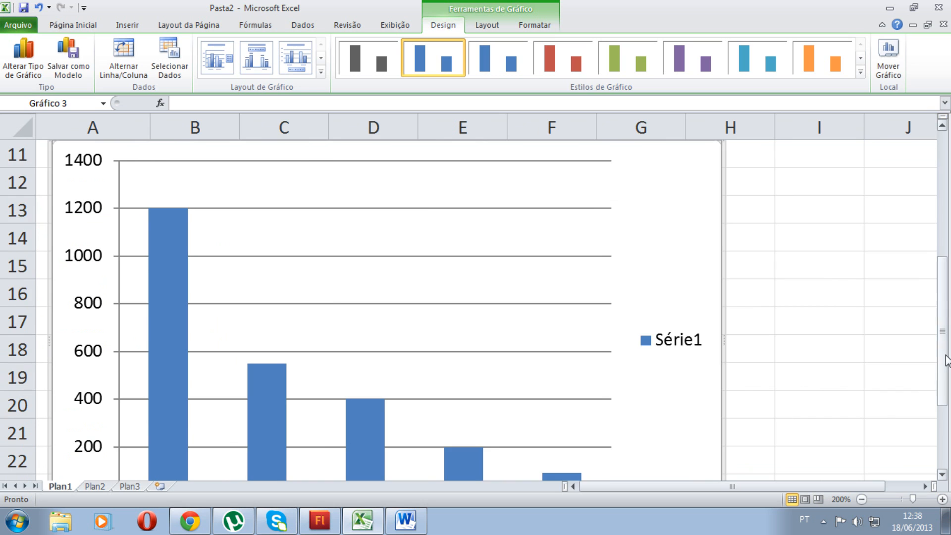
pyautogui.moveTo(945, 361); pyautogui.dragTo(918, 238)
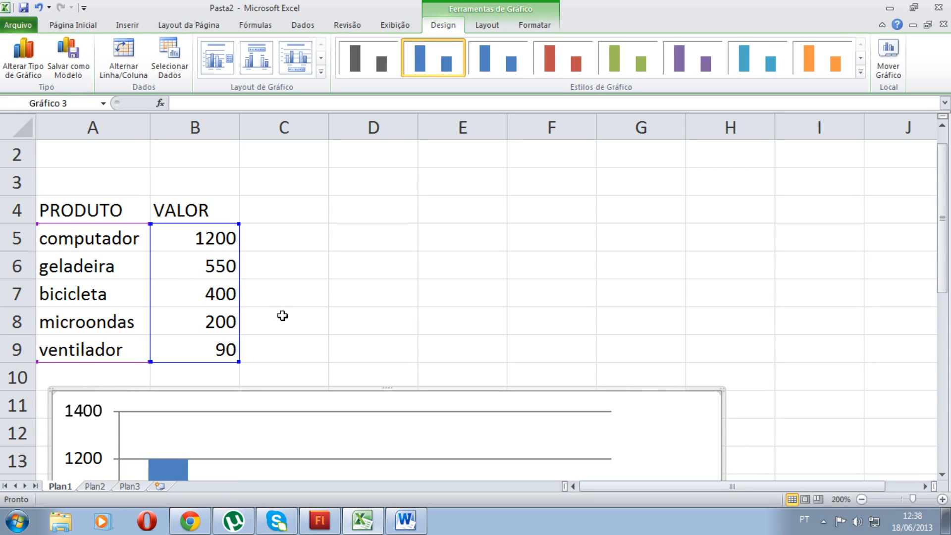
# Copy the product name computador from A5 to D4 and its value 1200 from B5 to D5
pyautogui.moveTo(102, 237); pyautogui.dragTo(131, 236)
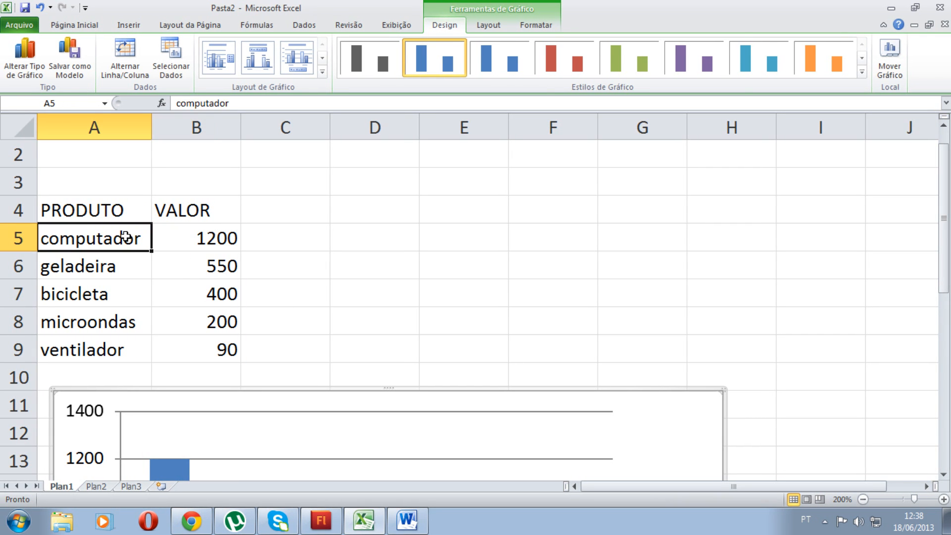
pyautogui.hotkey('ctrl', 'c')
pyautogui.click(401, 207)
pyautogui.hotkey('ctrl', 'v')
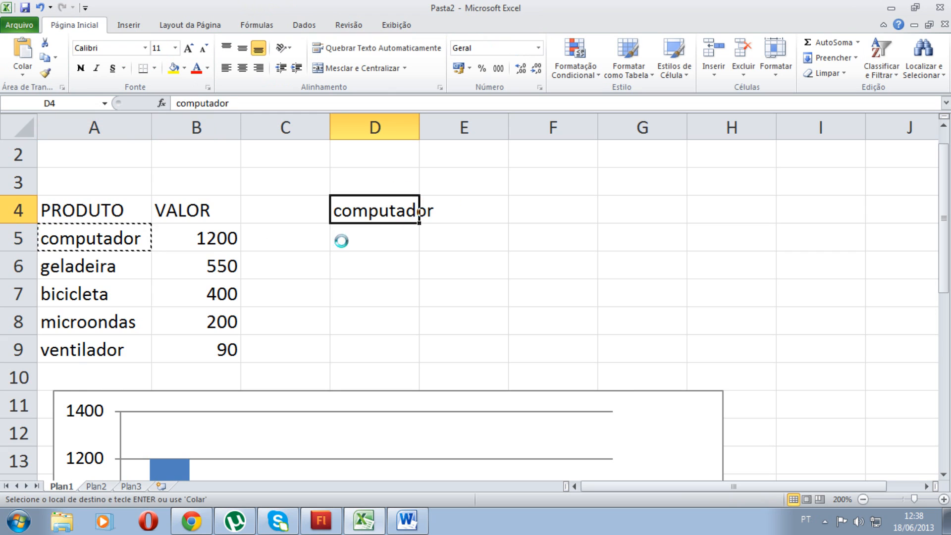
pyautogui.click(214, 238)
pyautogui.hotkey('ctrl', 'c')
pyautogui.click(391, 235)
pyautogui.hotkey('ctrl', 'v')
pyautogui.click(388, 306)
# Mark the two-cell blocks in rows 4 and 5 from column D to G and compare this horizontal layout with the chart
pyautogui.moveTo(395, 210); pyautogui.dragTo(391, 229)
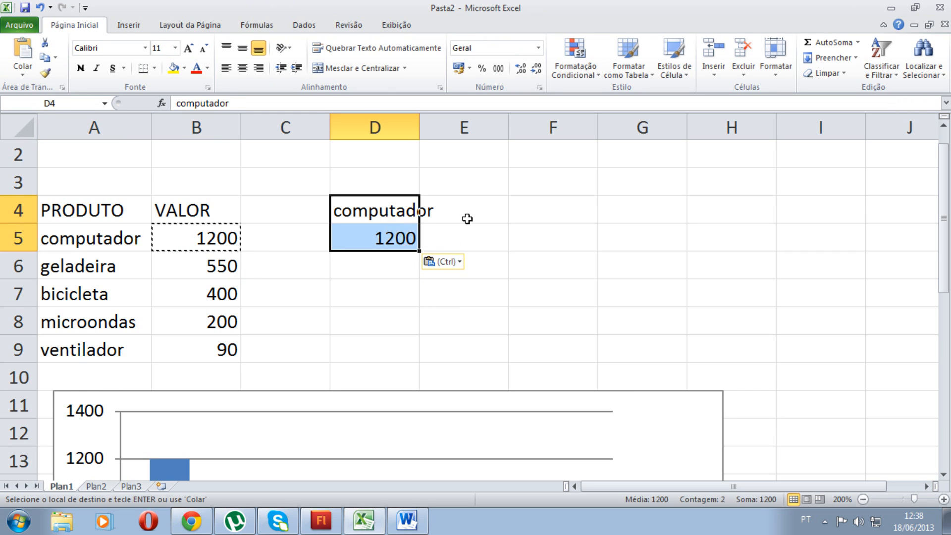
pyautogui.moveTo(464, 215); pyautogui.dragTo(468, 236)
pyautogui.moveTo(527, 212); pyautogui.dragTo(548, 229)
pyautogui.moveTo(674, 213); pyautogui.dragTo(658, 236)
pyautogui.moveTo(941, 261); pyautogui.dragTo(940, 373)
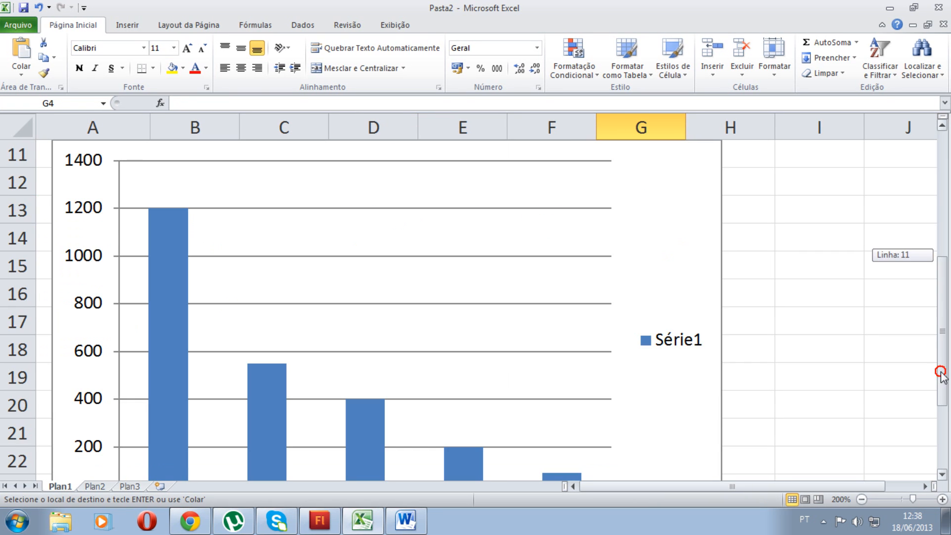
pyautogui.moveTo(943, 322); pyautogui.dragTo(943, 371)
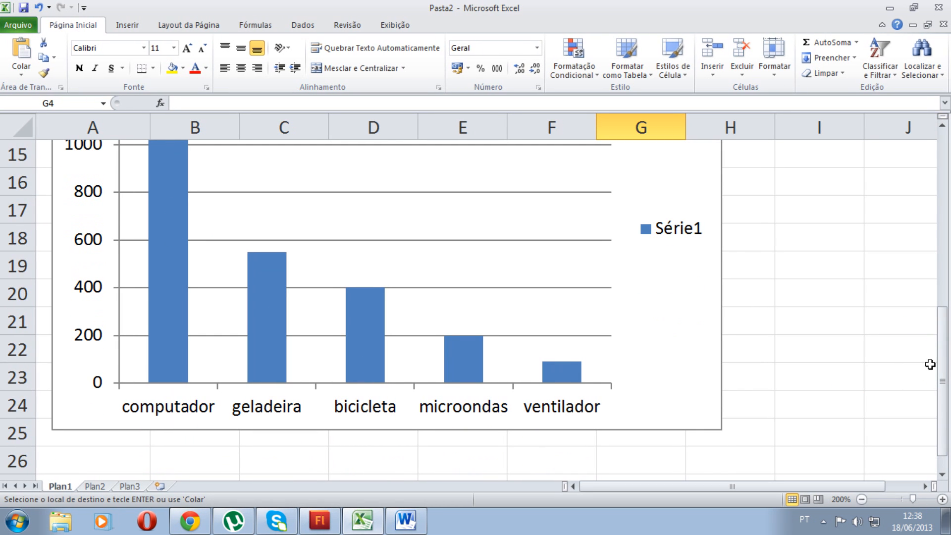
pyautogui.moveTo(943, 366); pyautogui.dragTo(941, 208)
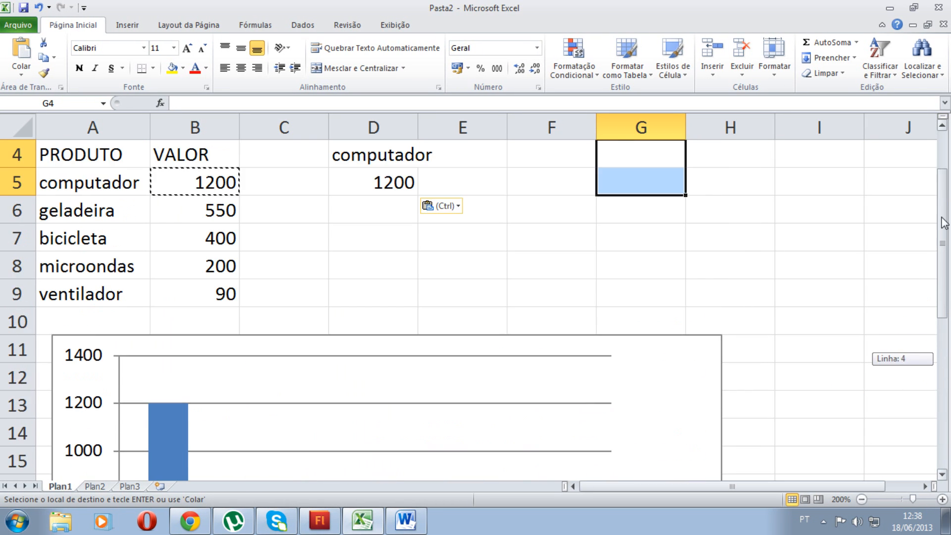
pyautogui.scroll(1, 651, 330)
# Clear the copied product name and value from cells D4:D5
pyautogui.moveTo(390, 243); pyautogui.dragTo(388, 254)
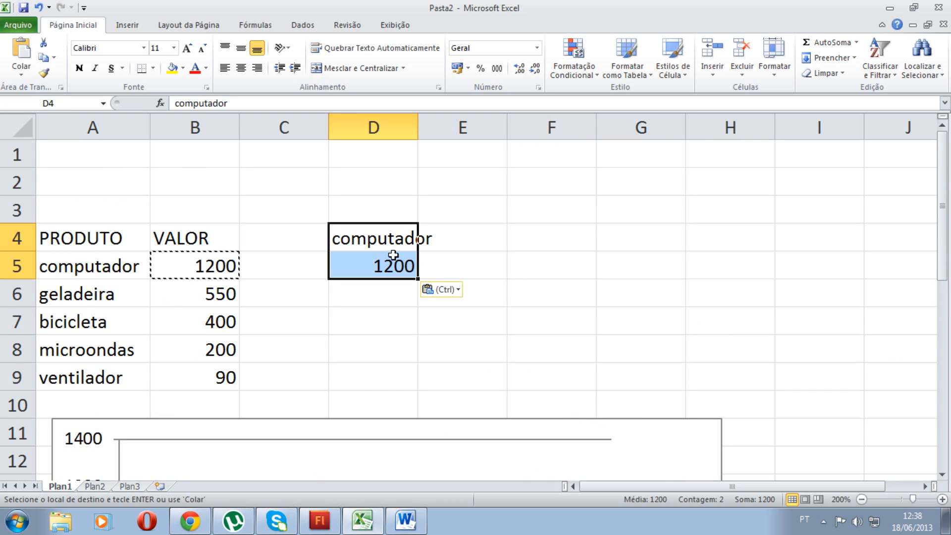
pyautogui.press('Delete')
pyautogui.click(402, 341)
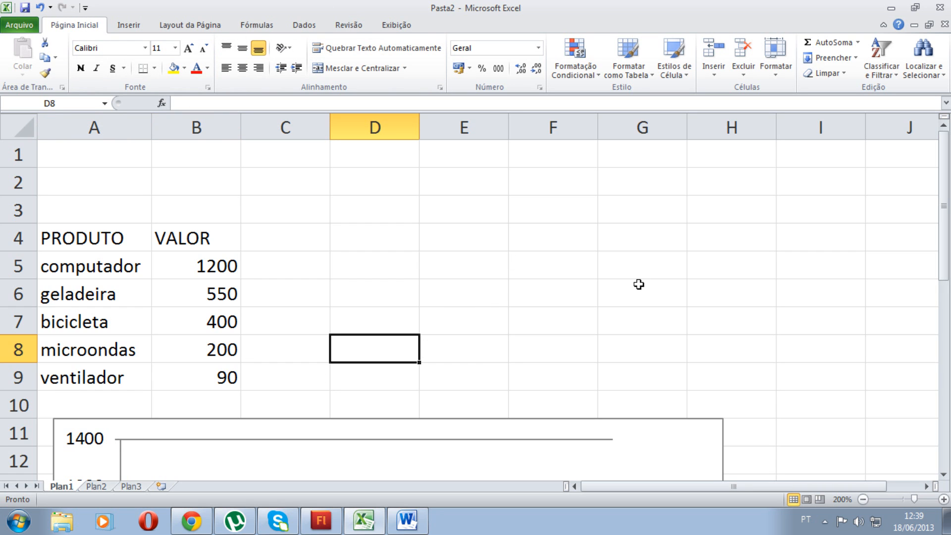
# Switch the column chart's rows and columns so that each product becomes its own series, and check the result
pyautogui.scroll(-4, 639, 278)
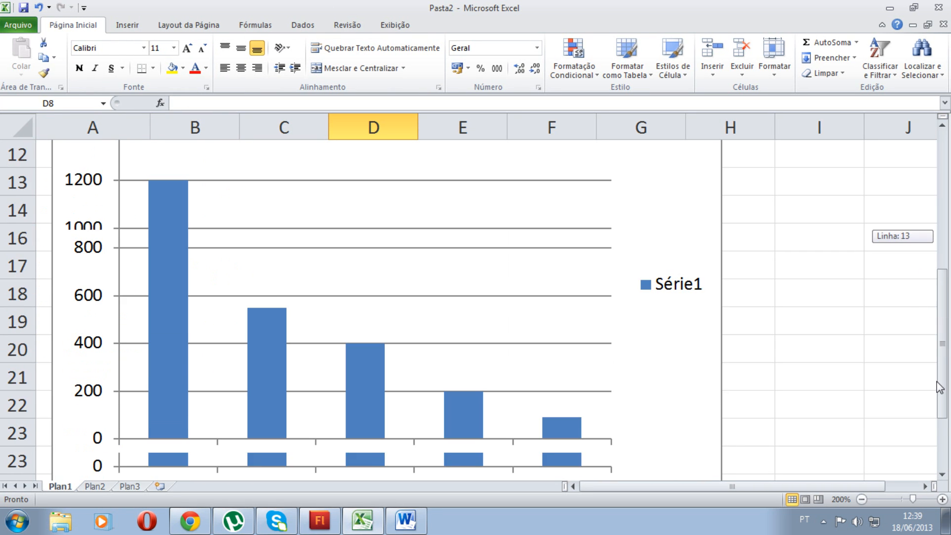
pyautogui.click(640, 238)
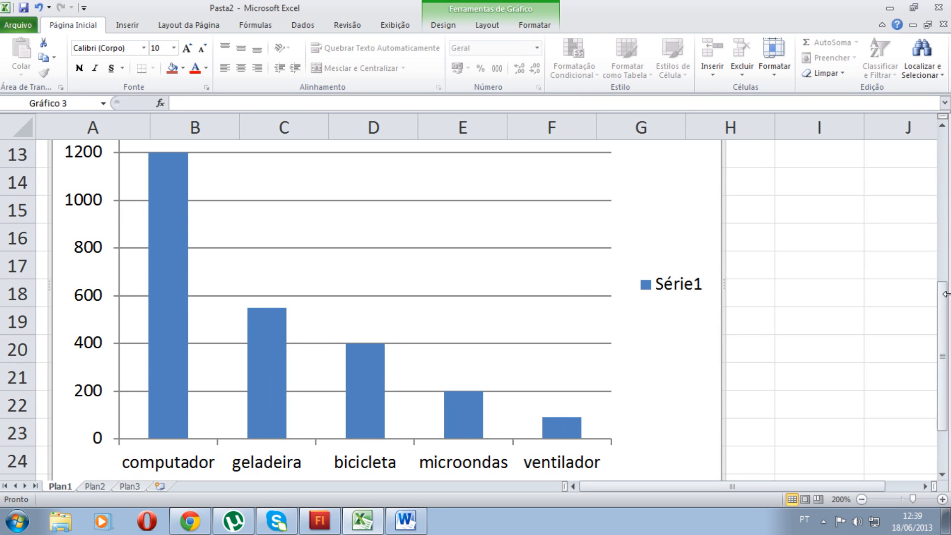
pyautogui.scroll(-1, 944, 297)
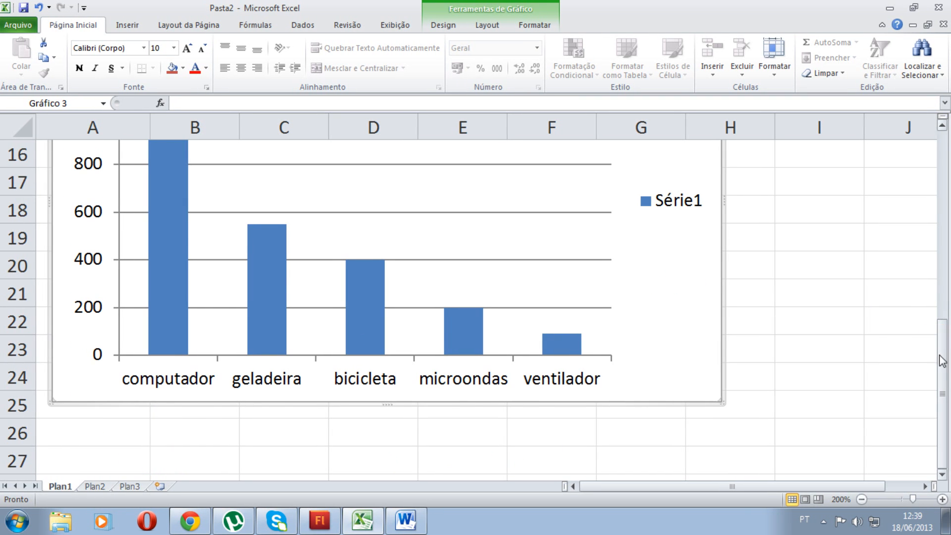
pyautogui.moveTo(942, 360); pyautogui.dragTo(942, 349)
pyautogui.click(443, 25)
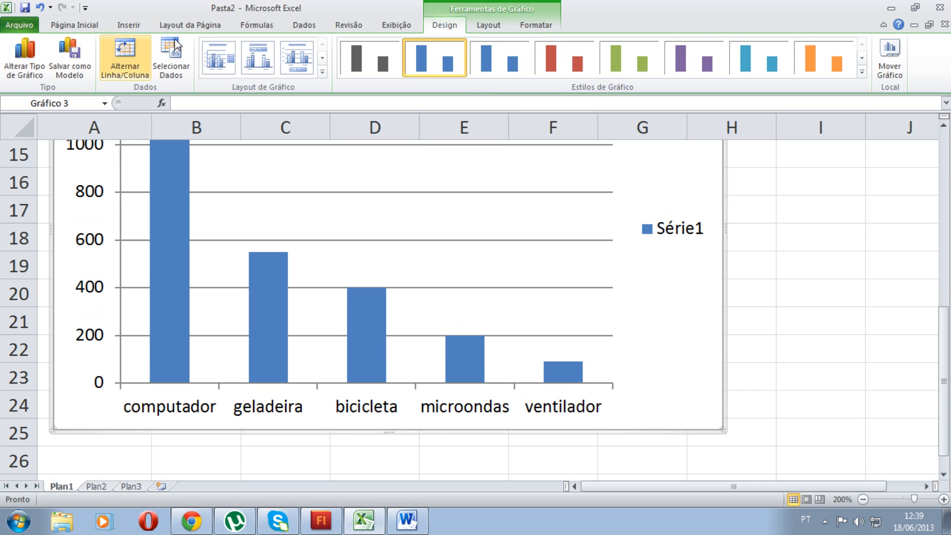
pyautogui.click(137, 72)
pyautogui.moveTo(943, 327); pyautogui.dragTo(943, 302)
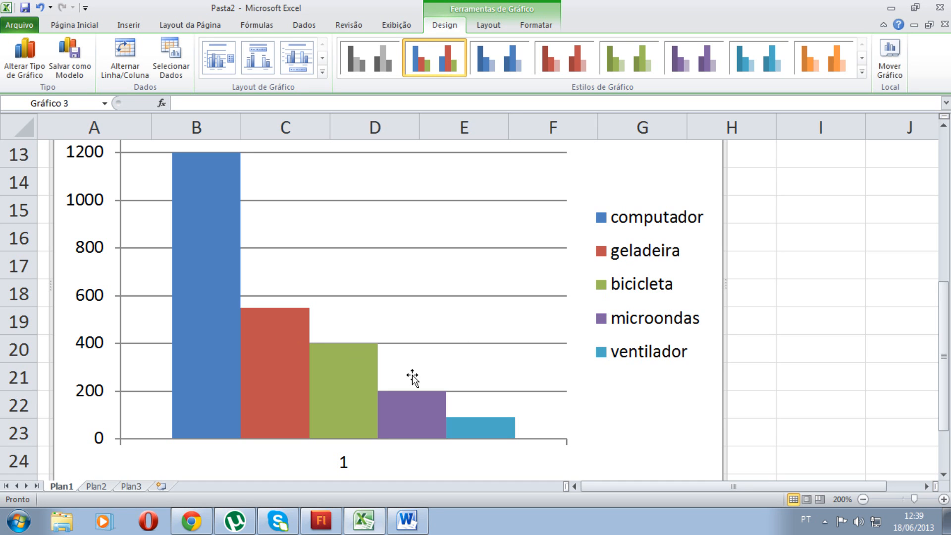
# Examine the switched chart's horizontal axis and source table, and mark the empty block D4:E9 beside the table
pyautogui.moveTo(943, 357); pyautogui.dragTo(942, 379)
pyautogui.click(341, 433)
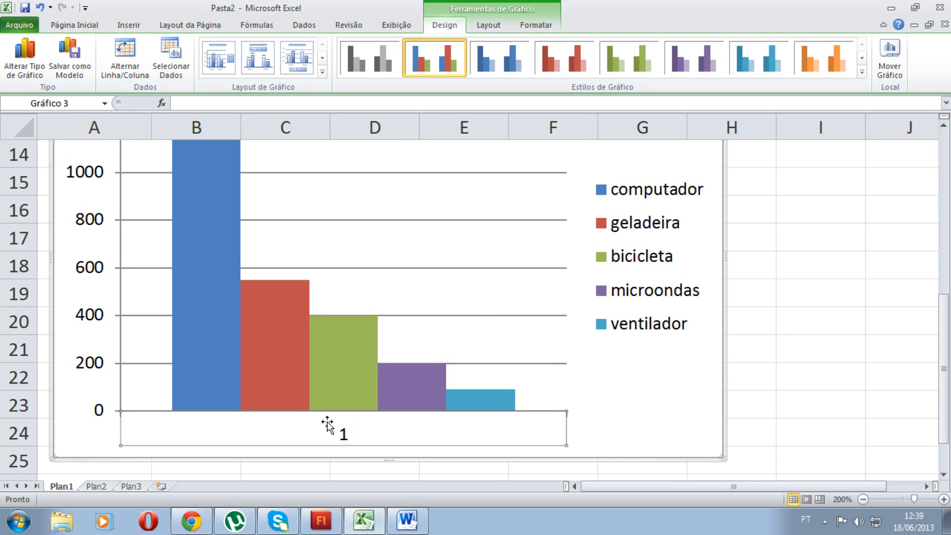
pyautogui.moveTo(947, 342)
pyautogui.mouseDown()
pyautogui.moveTo(948, 196)
pyautogui.moveTo(947, 359)
pyautogui.mouseUp()
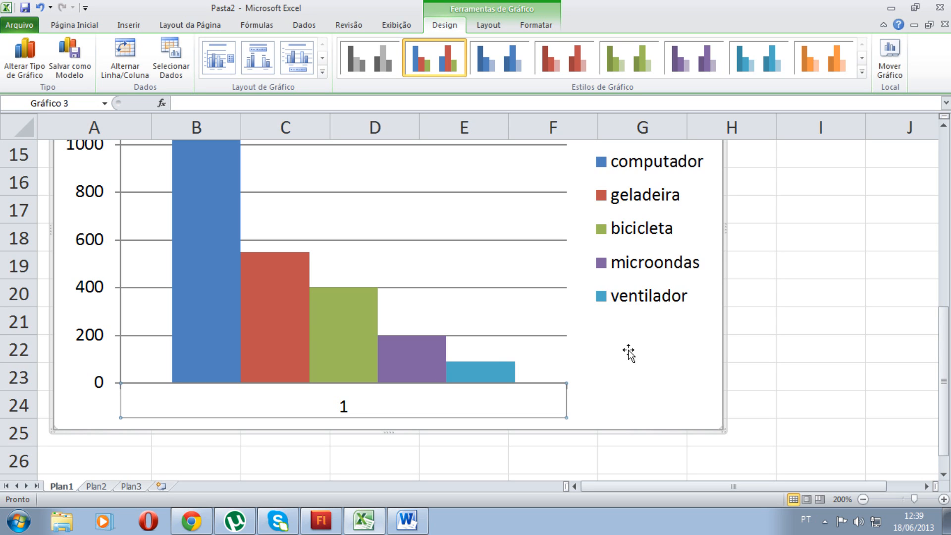
pyautogui.scroll(1, 676, 345)
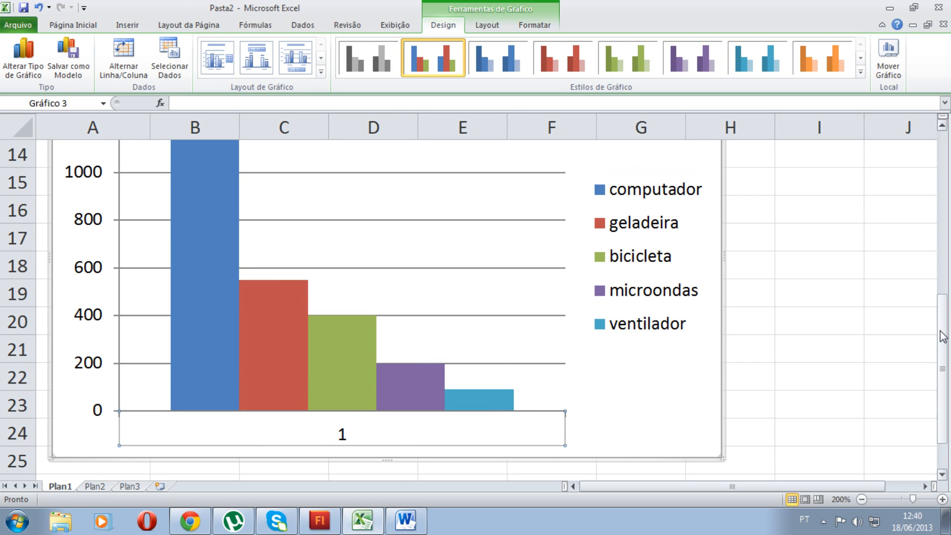
pyautogui.moveTo(945, 336); pyautogui.dragTo(946, 214)
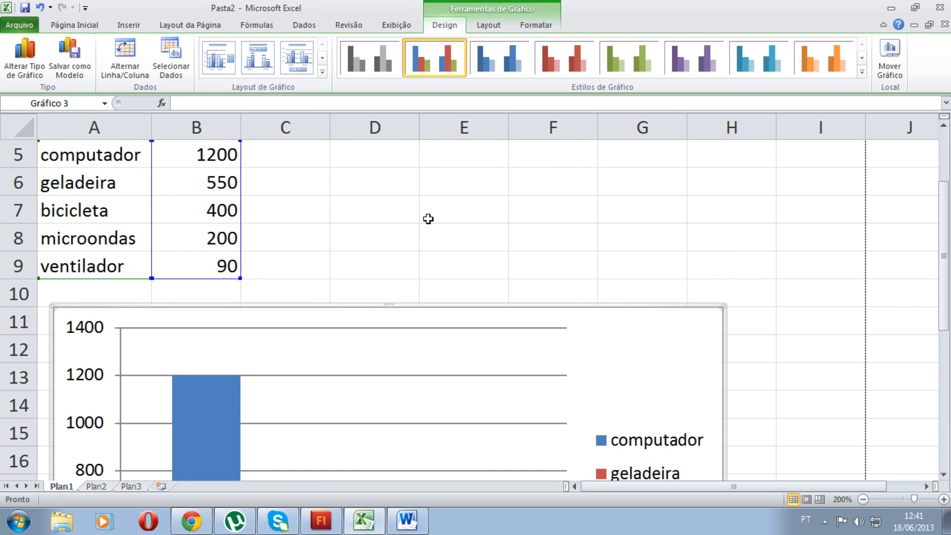
pyautogui.moveTo(944, 248); pyautogui.dragTo(943, 224)
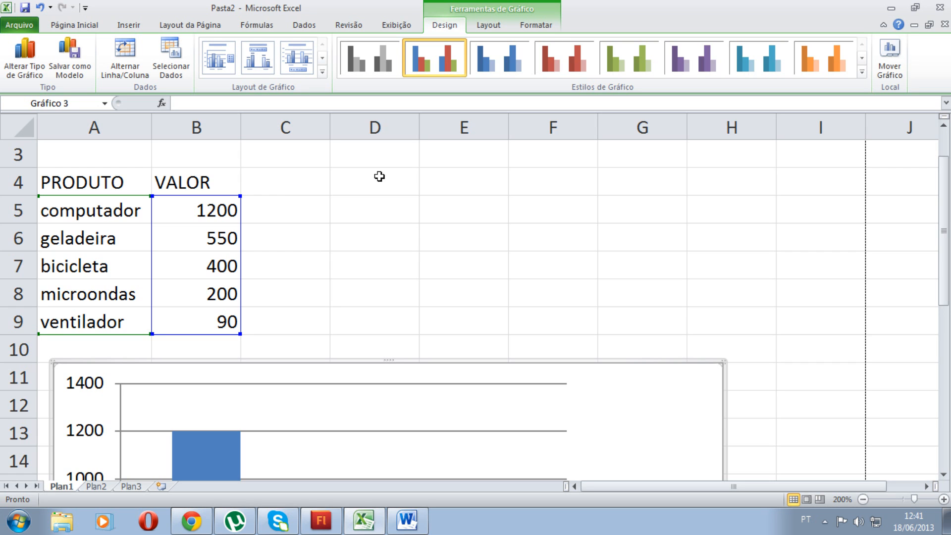
pyautogui.moveTo(380, 176); pyautogui.dragTo(471, 312)
pyautogui.scroll(1, 214, 180)
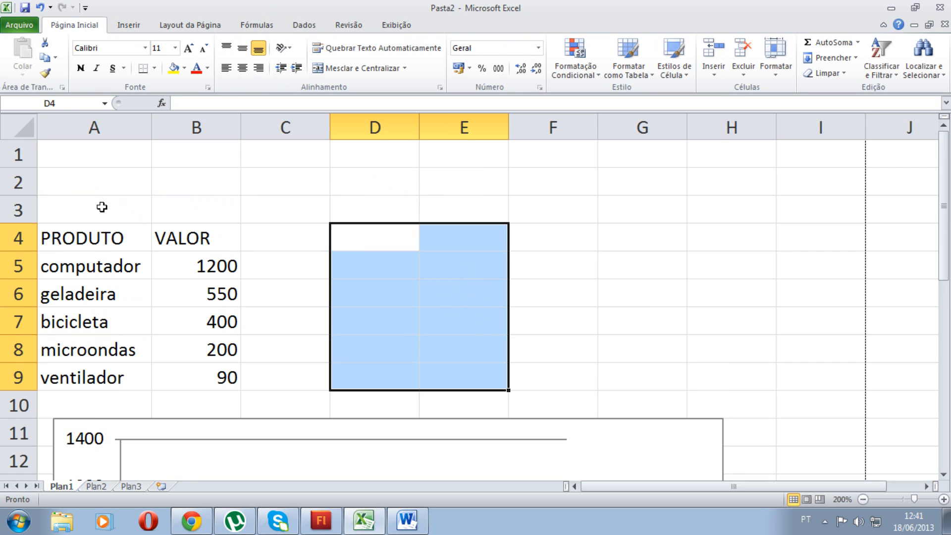
# Merge and center cells A3:B3 above the product table and enter the title "lojas do joão"
pyautogui.moveTo(102, 207); pyautogui.dragTo(191, 212)
pyautogui.rightClick(166, 213)
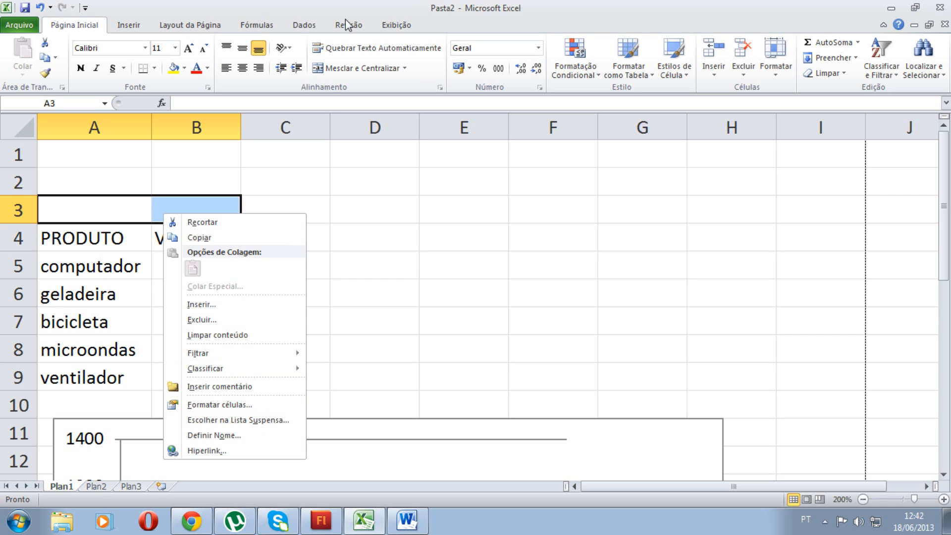
pyautogui.click(340, 44)
pyautogui.click(346, 68)
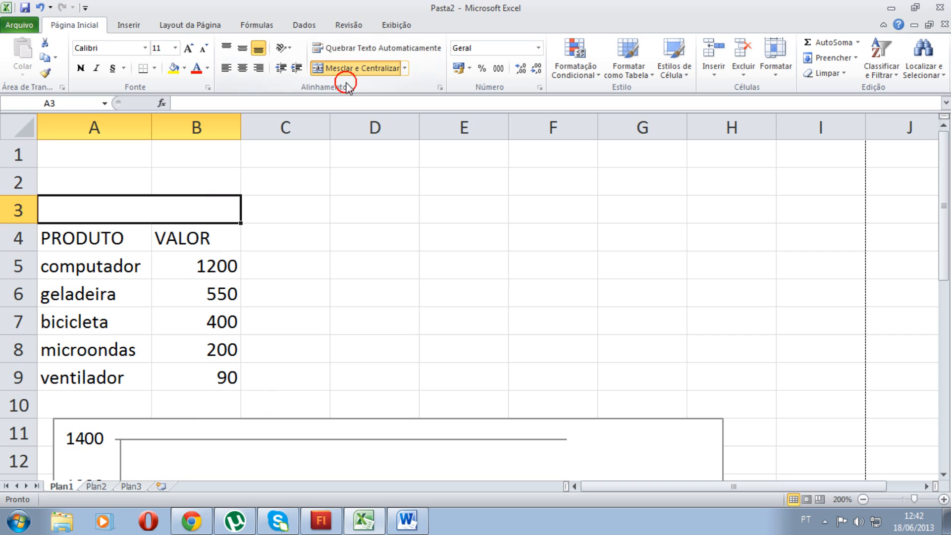
pyautogui.click(212, 105)
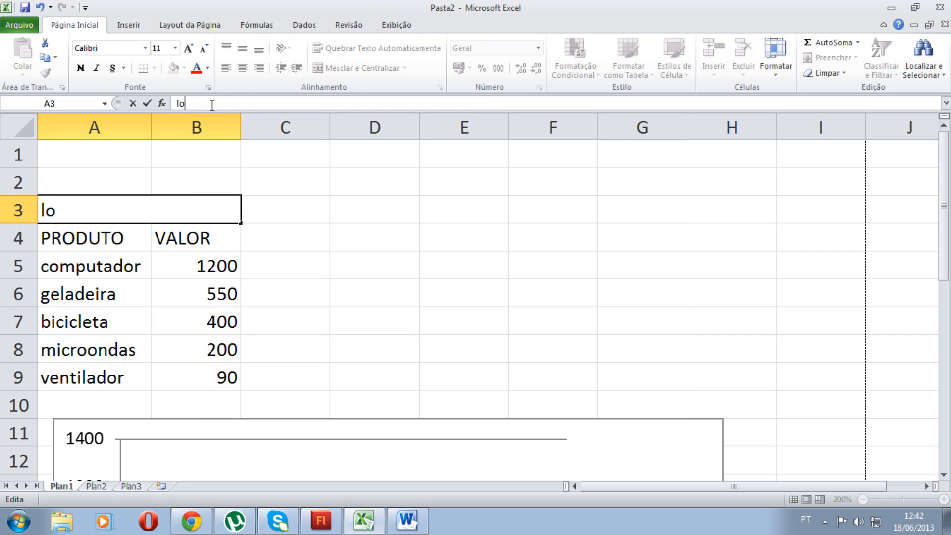
pyautogui.write('do joão')
pyautogui.moveTo(266, 104); pyautogui.dragTo(97, 106)
pyautogui.click(355, 272)
# Merge and center cells D3:E3 and enter the title "loja do pedro" for a second table
pyautogui.moveTo(381, 200); pyautogui.dragTo(455, 211)
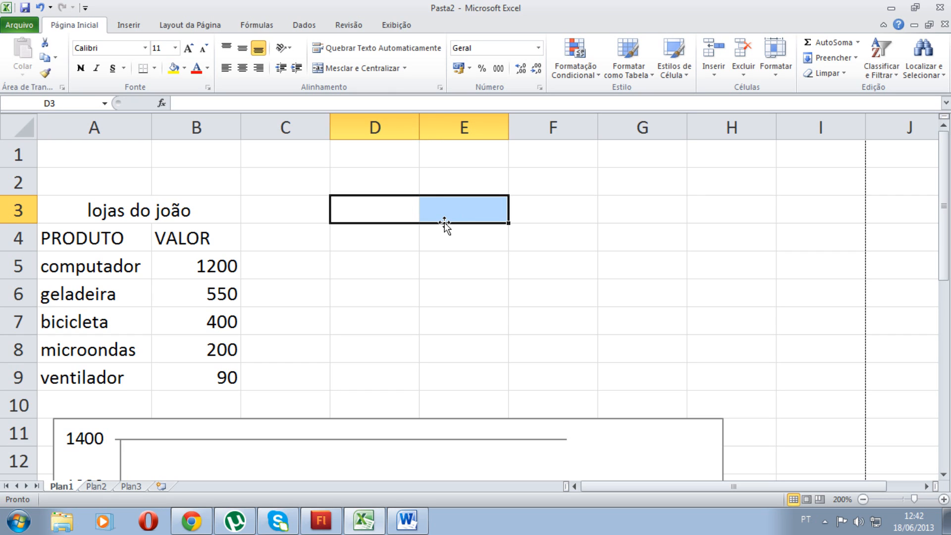
pyautogui.click(377, 238)
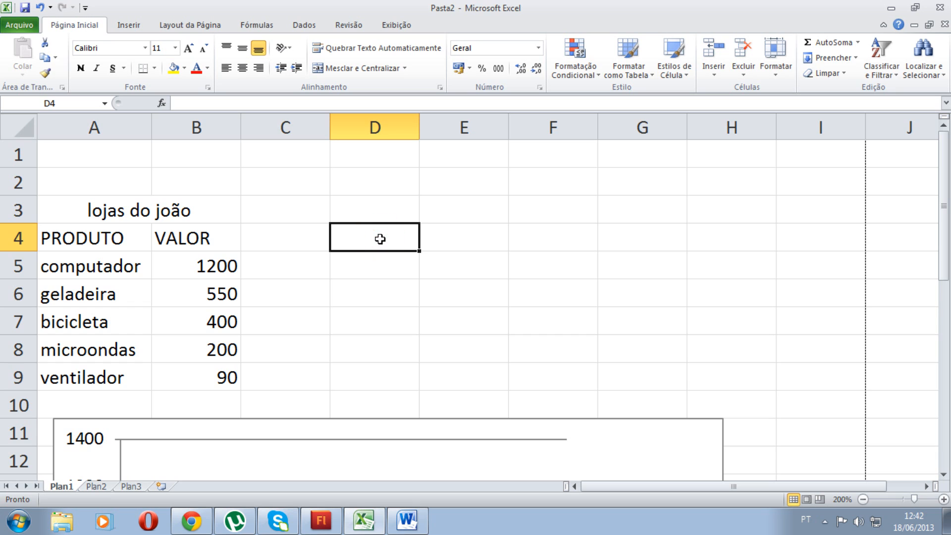
pyautogui.moveTo(373, 206); pyautogui.dragTo(463, 206)
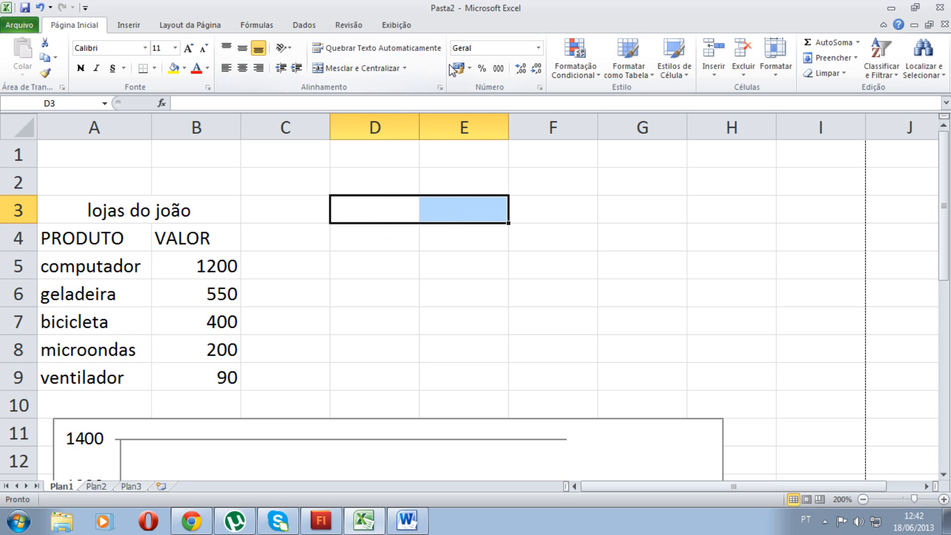
pyautogui.click(349, 67)
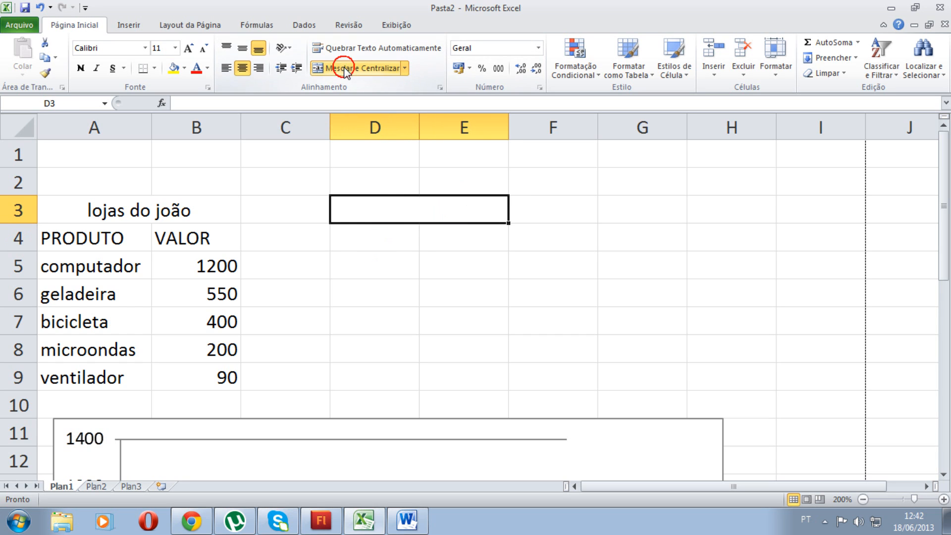
pyautogui.click(414, 101)
pyautogui.write('loja do ')
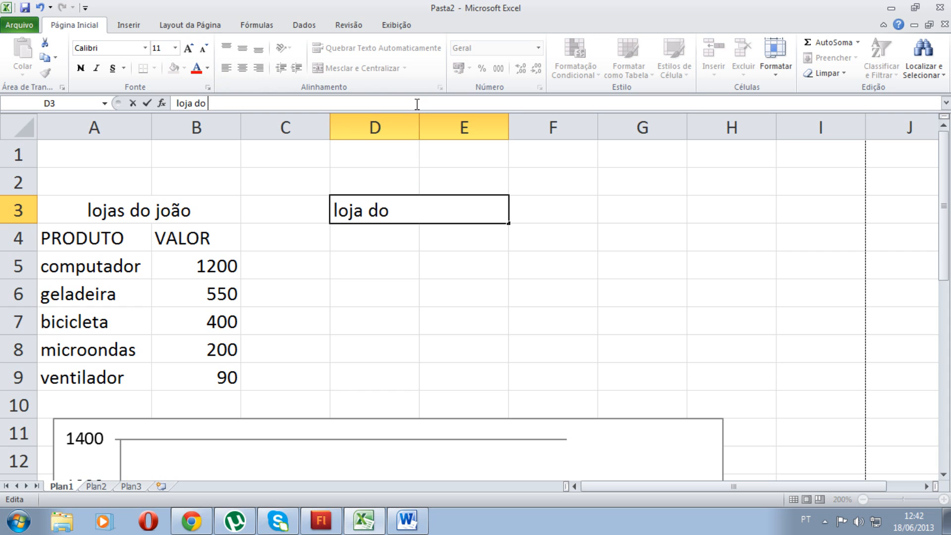
pyautogui.write('pedro')
pyautogui.press('Return')
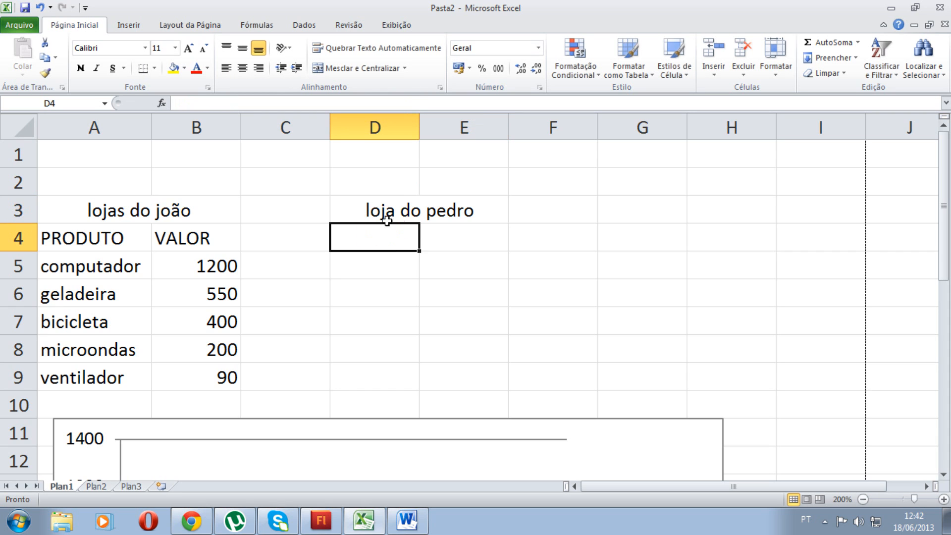
# Copy the product and value table from A4:B9 into D4:E9 under the second store's title
pyautogui.moveTo(46, 230); pyautogui.dragTo(197, 372)
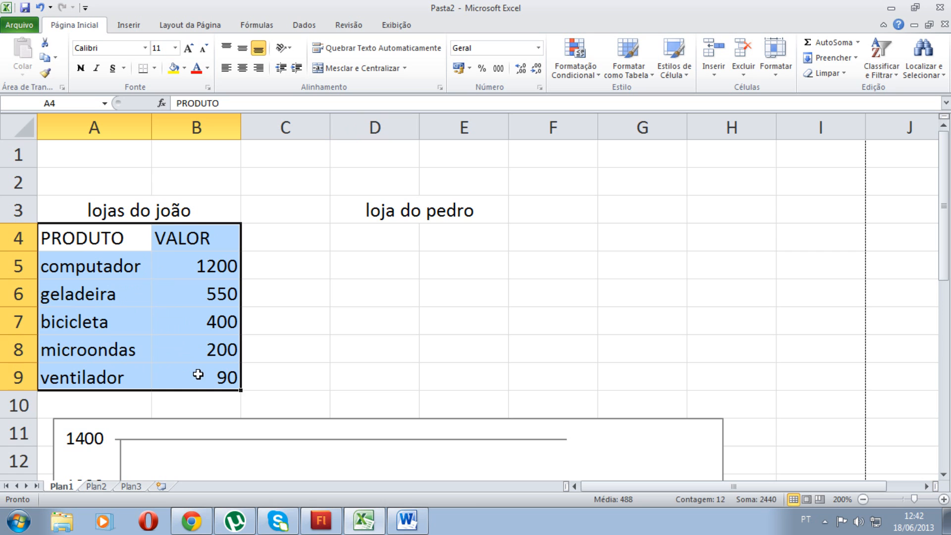
pyautogui.hotkey('ctrl', 'c')
pyautogui.moveTo(347, 238); pyautogui.dragTo(461, 384)
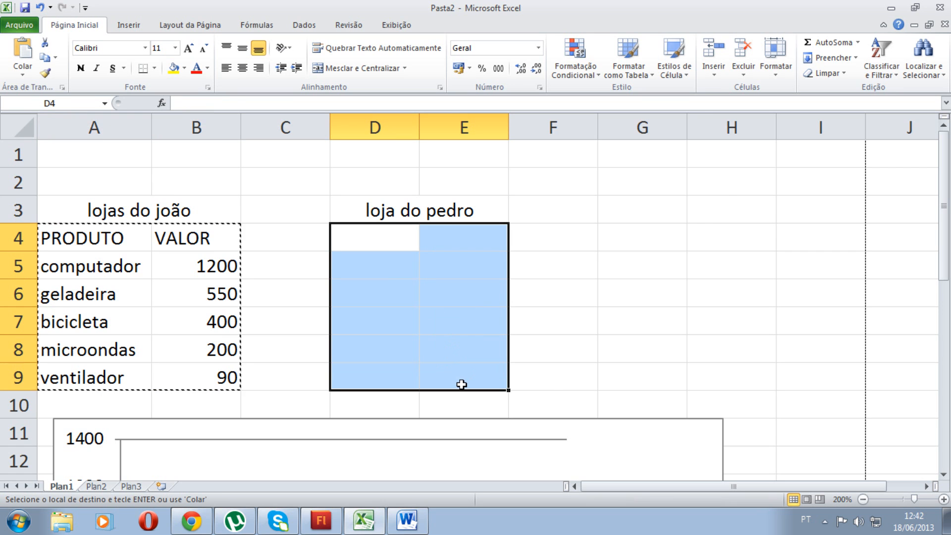
pyautogui.hotkey('ctrl', 'v')
# Set the second table's values in E5:E9 to 1400, 400, 250, 230 and 100, and widen column D to fit the product names
pyautogui.click(462, 268)
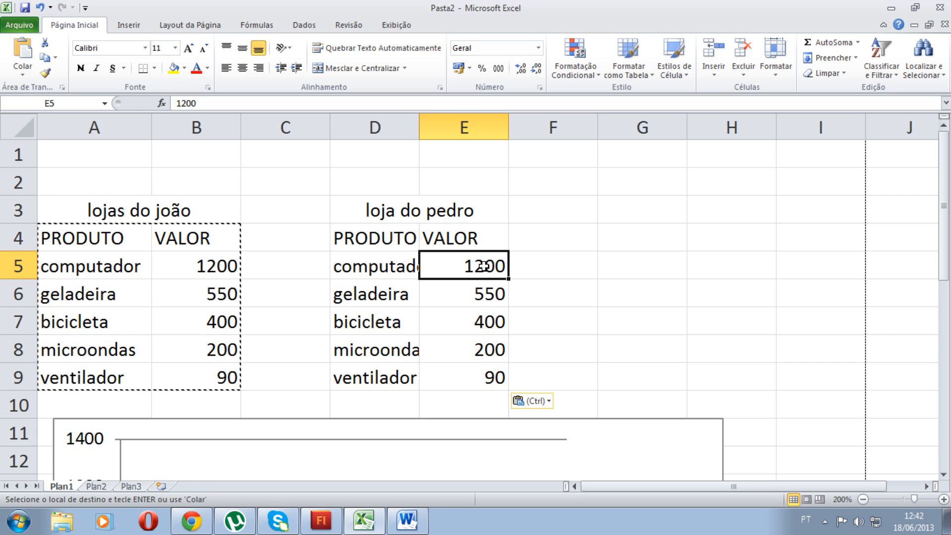
pyautogui.write('1400')
pyautogui.press('Return')
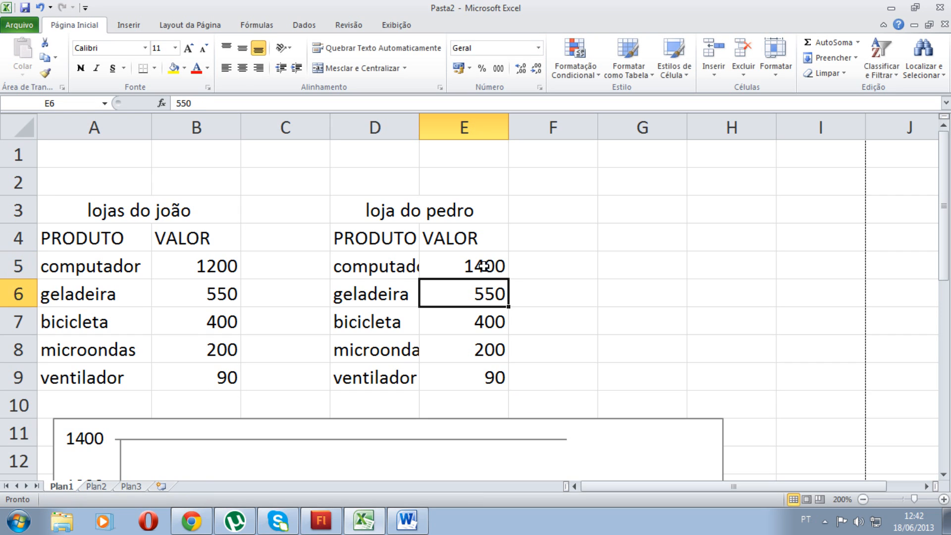
pyautogui.write('400')
pyautogui.press('Return')
pyautogui.write('250')
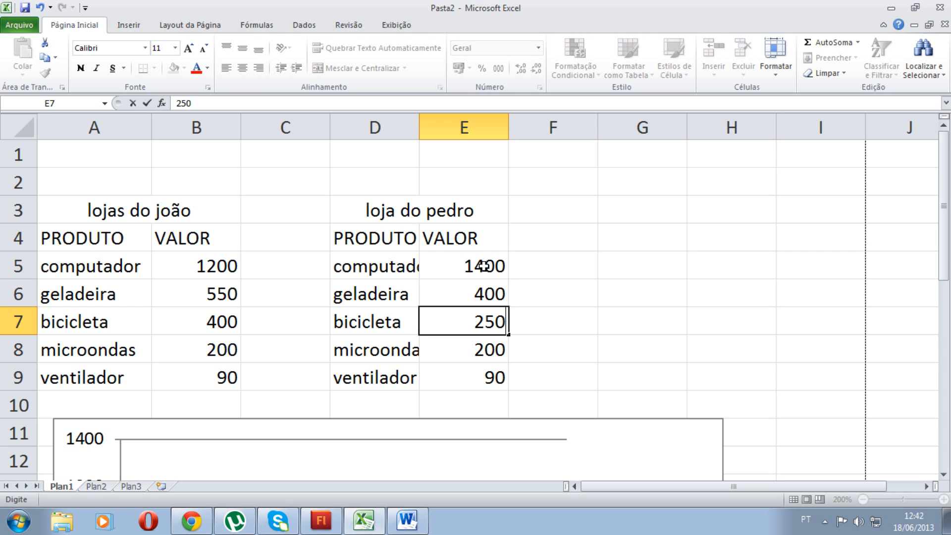
pyautogui.press('Return')
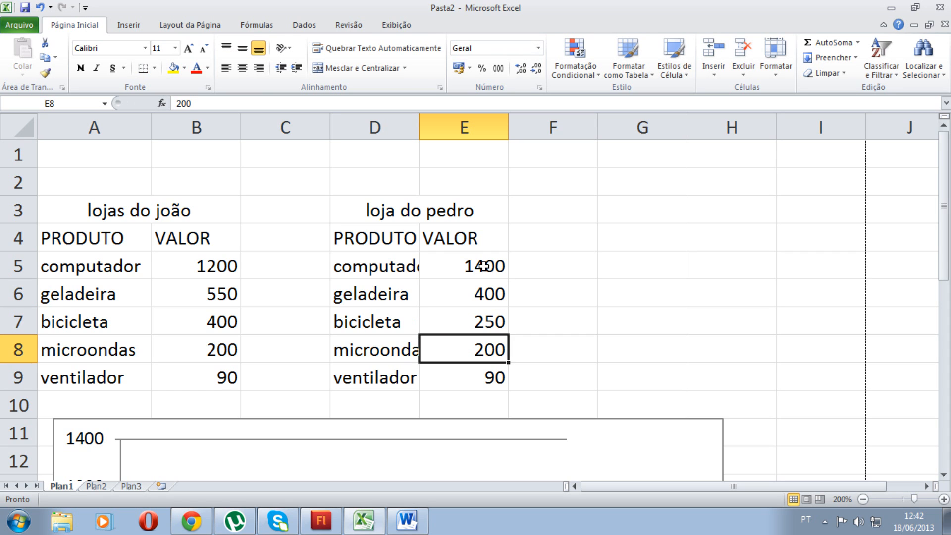
pyautogui.write('230')
pyautogui.press('Return')
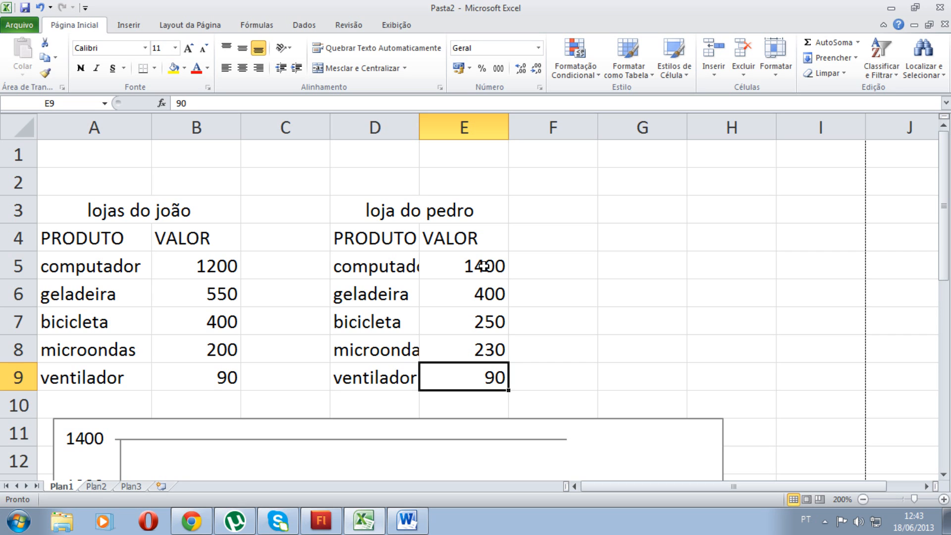
pyautogui.write('100')
pyautogui.press('Return')
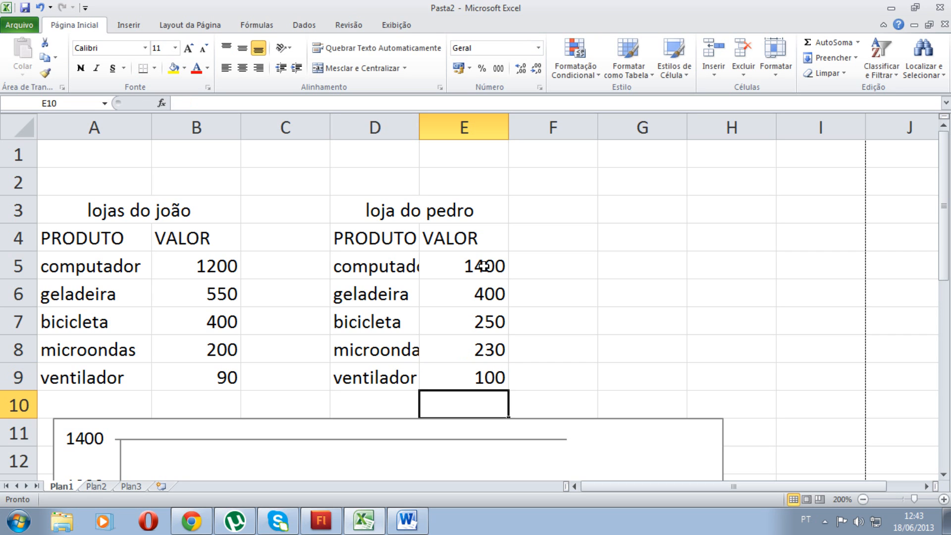
pyautogui.click(635, 260)
pyautogui.moveTo(419, 124); pyautogui.dragTo(447, 124)
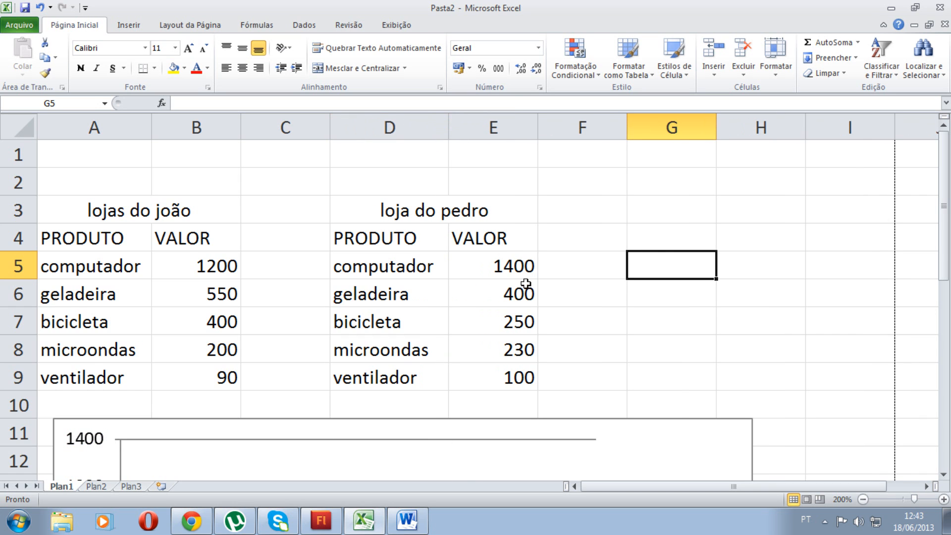
# Delete the existing column chart below the tables and return to the top of the sheet
pyautogui.scroll(-6, 834, 375)
pyautogui.scroll(3, 834, 375)
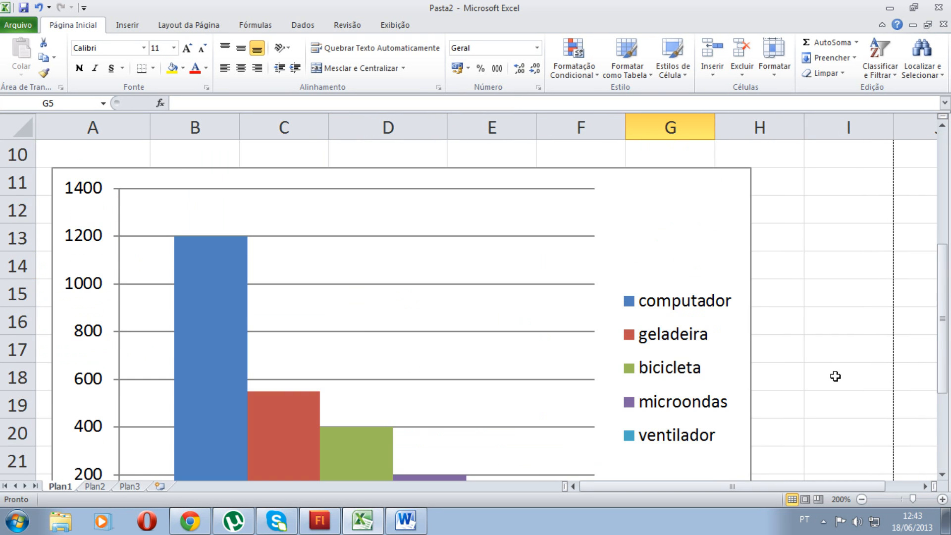
pyautogui.click(681, 260)
pyautogui.click(709, 213)
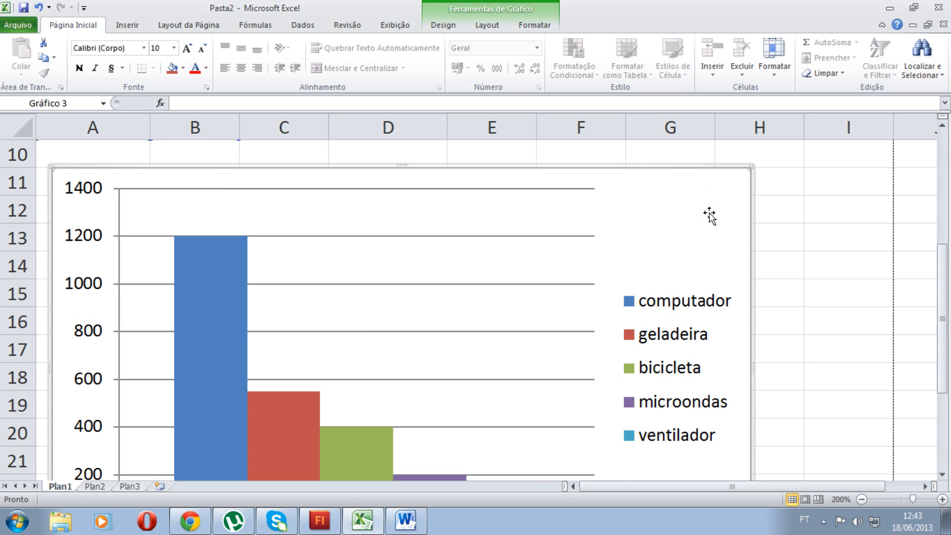
pyautogui.press('Delete')
pyautogui.moveTo(945, 301); pyautogui.dragTo(945, 186)
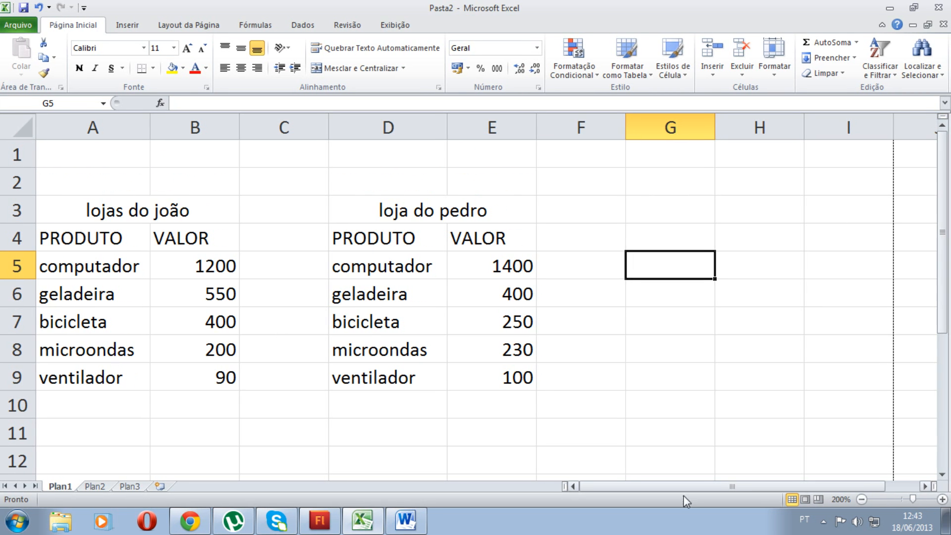
# Insert a 2D clustered column chart from both store tables, A4:B9 and D4:E9
pyautogui.click(87, 235)
pyautogui.moveTo(87, 234); pyautogui.dragTo(191, 369)
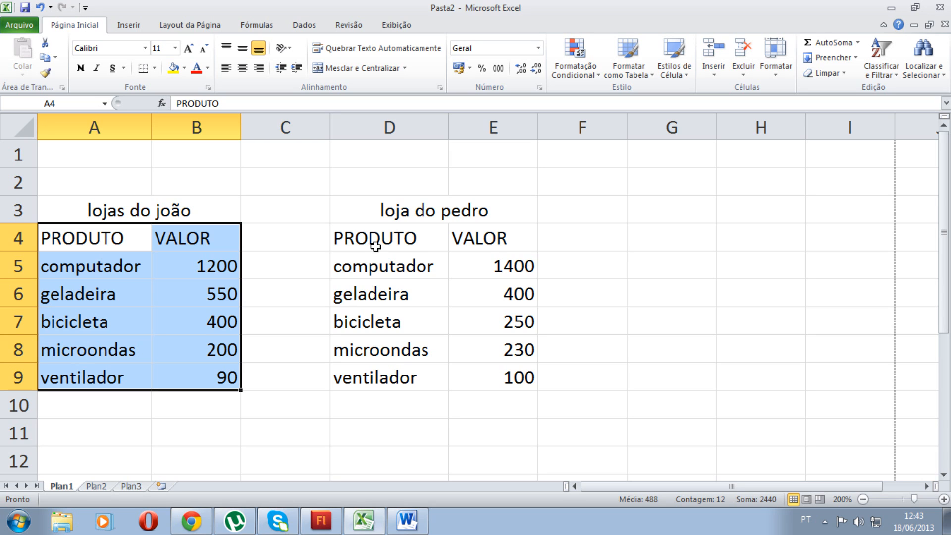
pyautogui.keyDown('ctrl'); pyautogui.moveTo(384, 238); pyautogui.dragTo(480, 371); pyautogui.keyUp('ctrl')
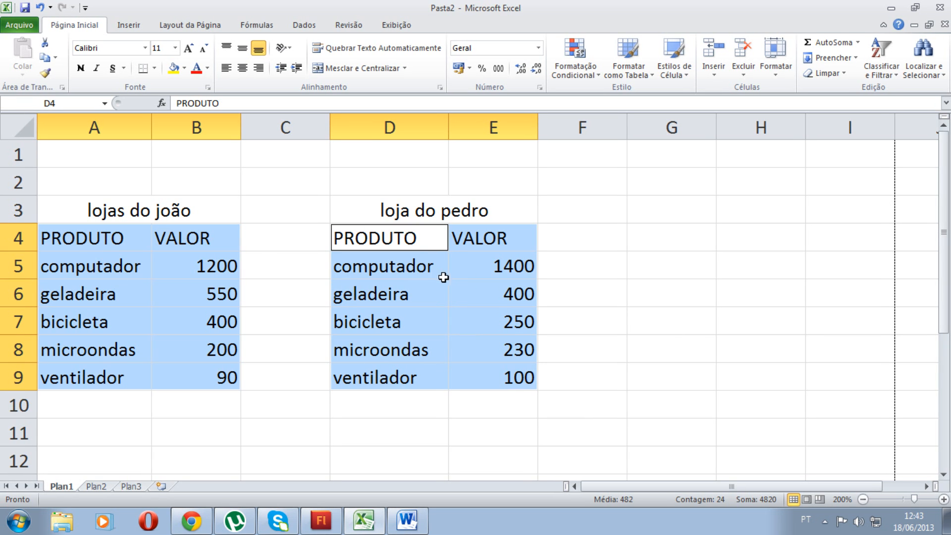
pyautogui.click(128, 25)
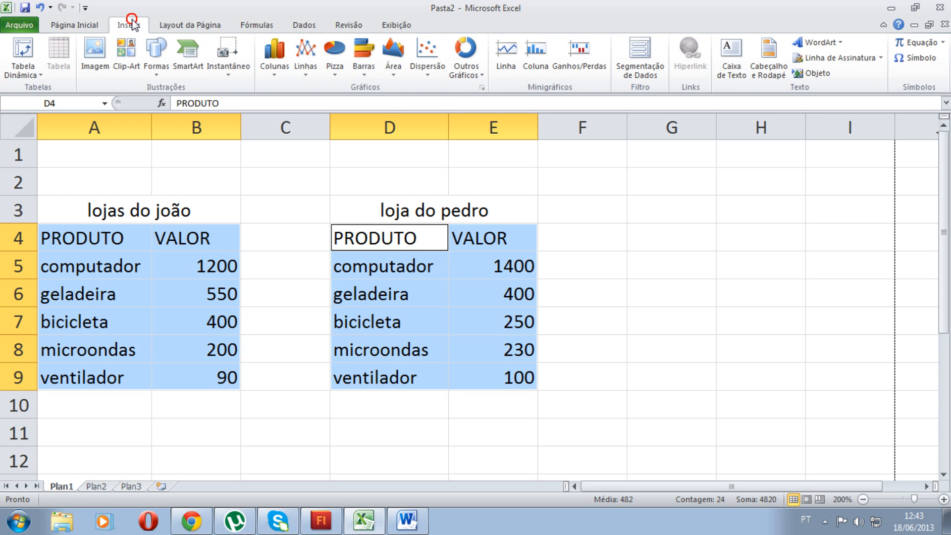
pyautogui.click(272, 50)
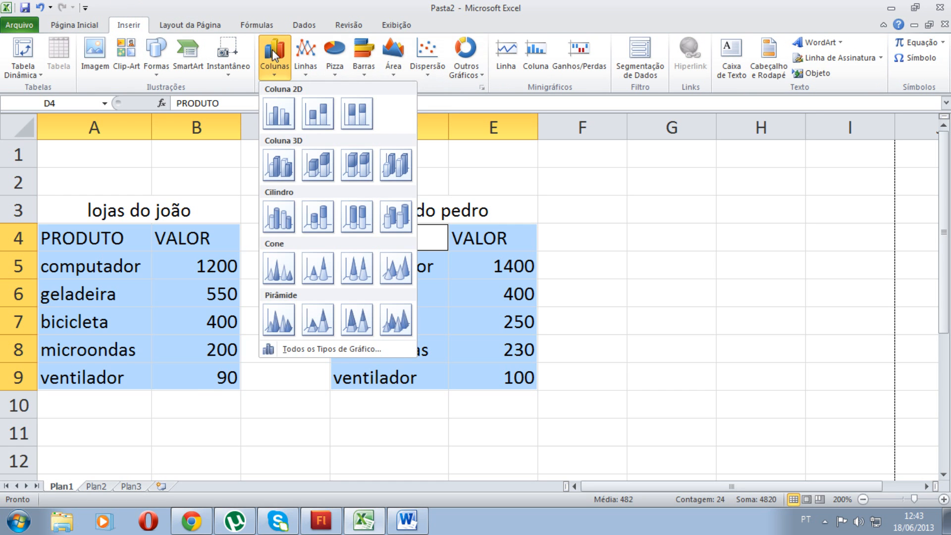
pyautogui.click(285, 126)
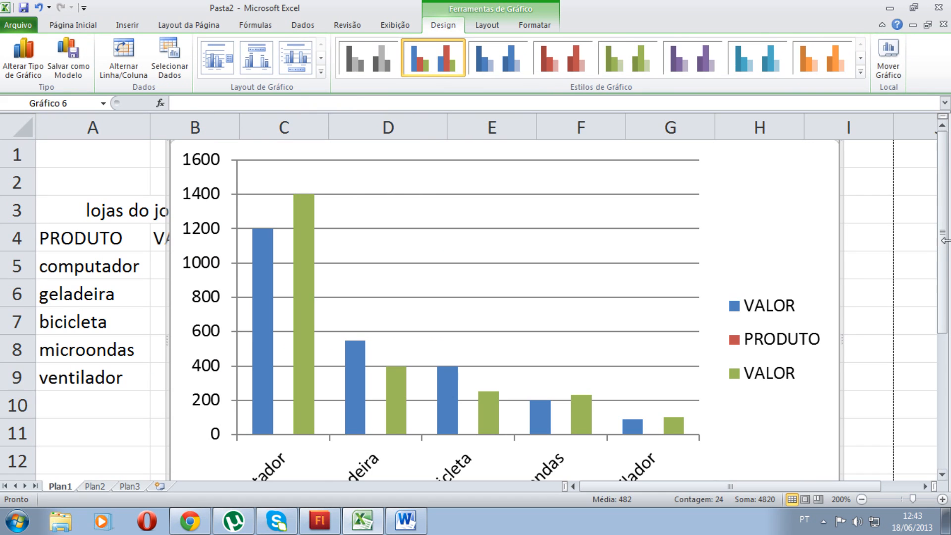
# Move the new column chart below the two tables and check its columns and legend entries
pyautogui.moveTo(947, 277); pyautogui.dragTo(930, 255)
pyautogui.scroll(-2, 690, 480)
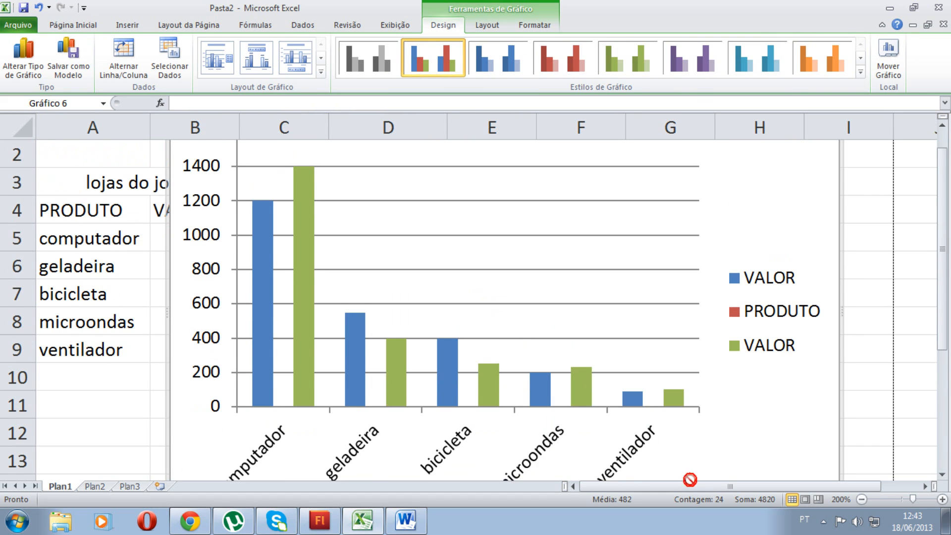
pyautogui.moveTo(942, 349); pyautogui.dragTo(937, 427)
pyautogui.moveTo(943, 359); pyautogui.dragTo(945, 390)
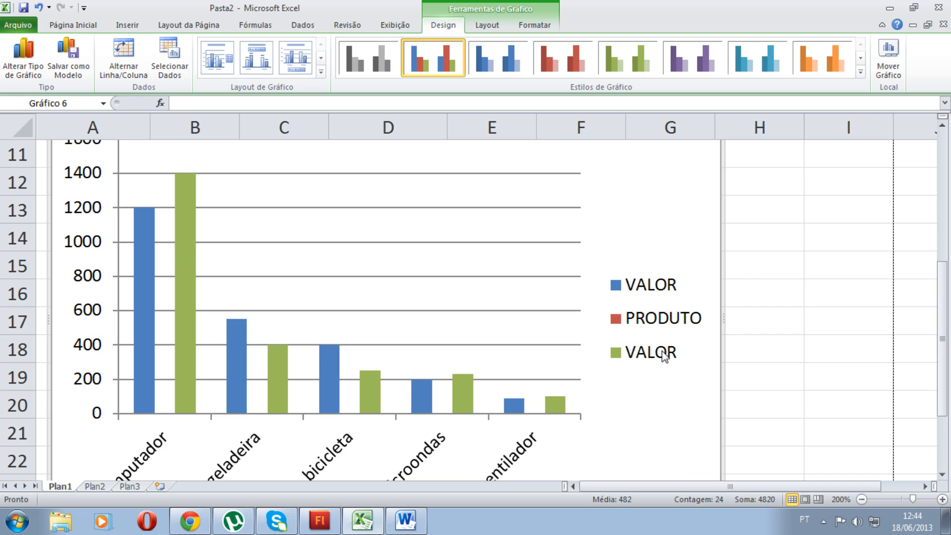
pyautogui.moveTo(945, 314); pyautogui.dragTo(921, 326)
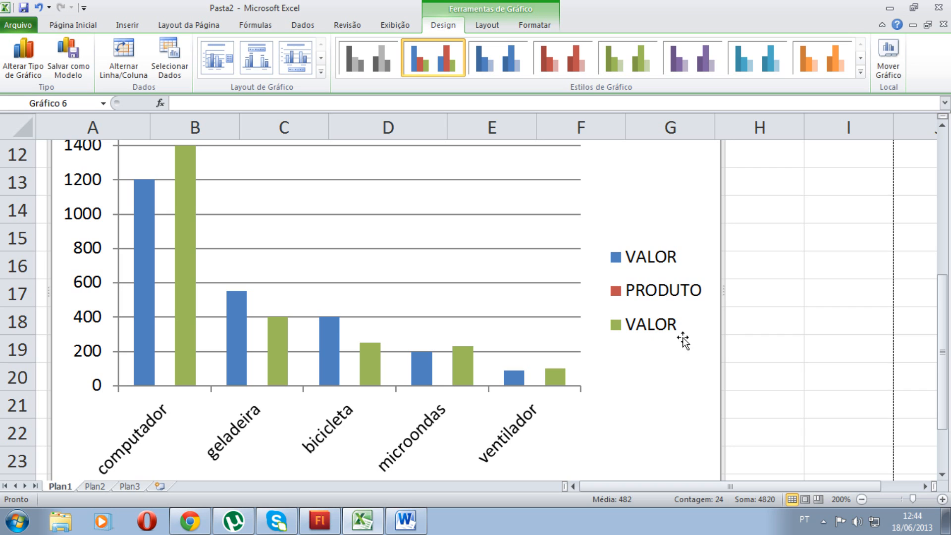
pyautogui.click(656, 269)
pyautogui.doubleClick(656, 267)
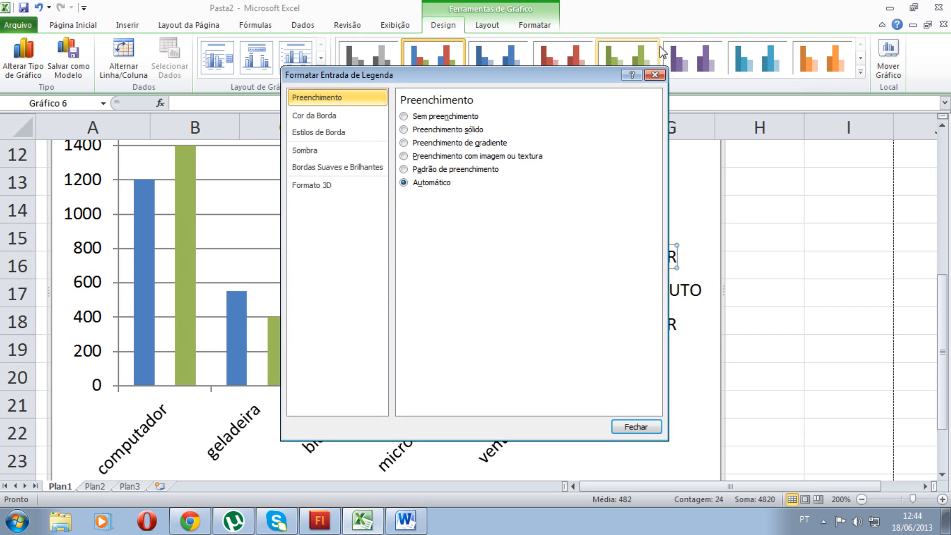
pyautogui.click(658, 74)
pyautogui.click(694, 372)
# Rename the value header of the first store's table in B4 as VALOR 1
pyautogui.moveTo(945, 312); pyautogui.dragTo(639, 224)
pyautogui.moveTo(947, 317); pyautogui.dragTo(943, 183)
pyautogui.click(197, 208)
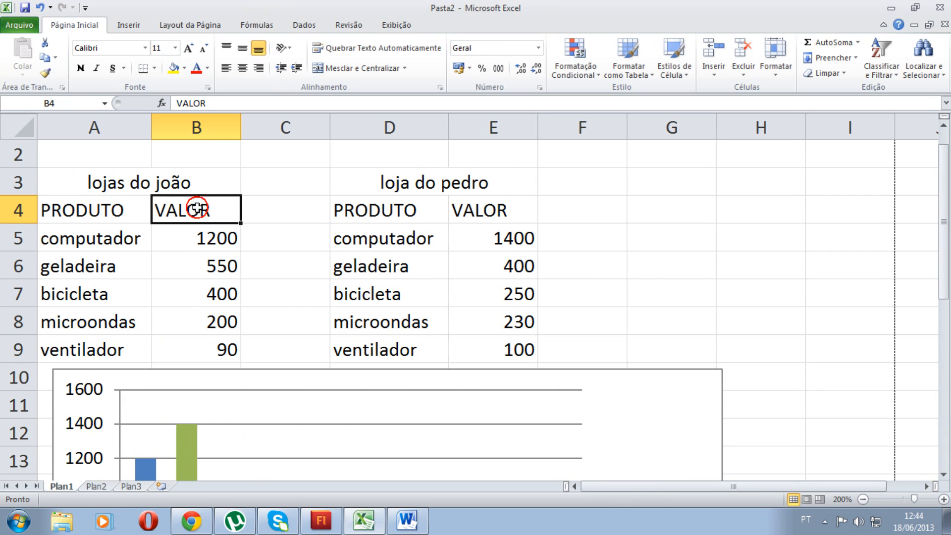
pyautogui.click(218, 102)
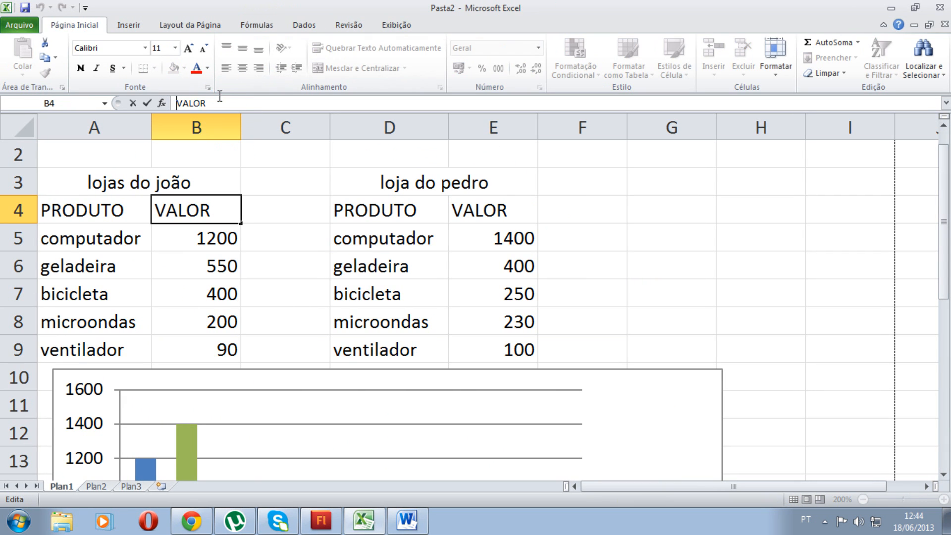
pyautogui.press('Return')
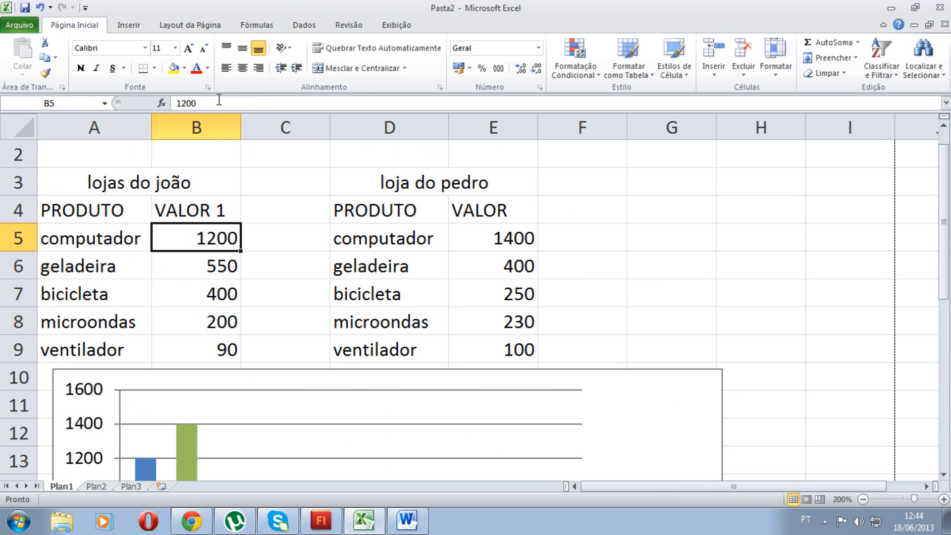
# Rename the value header of the second store's table in E4 as VALOR 2 and check the chart's legend
pyautogui.moveTo(941, 281); pyautogui.dragTo(941, 253)
pyautogui.click(522, 207)
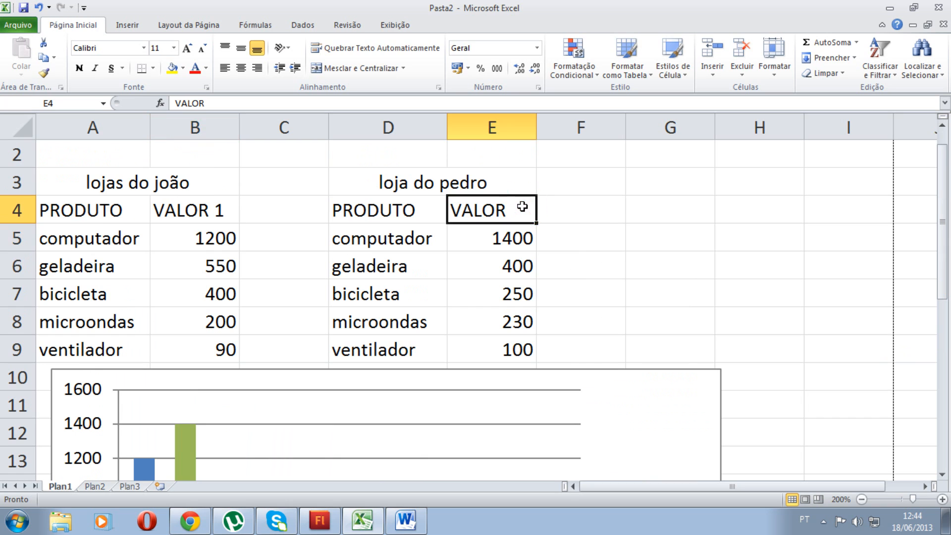
pyautogui.doubleClick(522, 207)
pyautogui.write('2')
pyautogui.click(573, 261)
pyautogui.moveTo(941, 262); pyautogui.dragTo(940, 398)
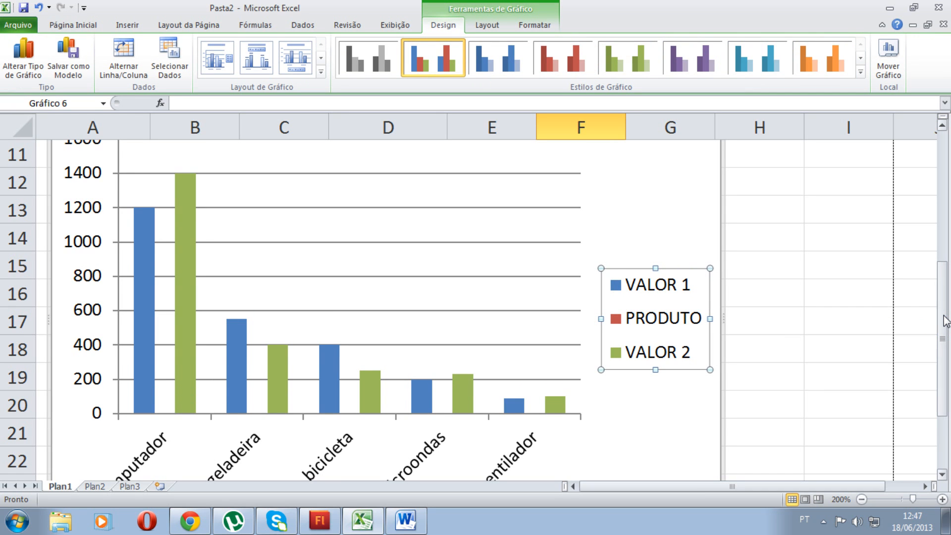
# Change headers B4 and E4 to VALOR followed by each store owner's first name, and compare the chart legend with the tables
pyautogui.moveTo(942, 319); pyautogui.dragTo(906, 218)
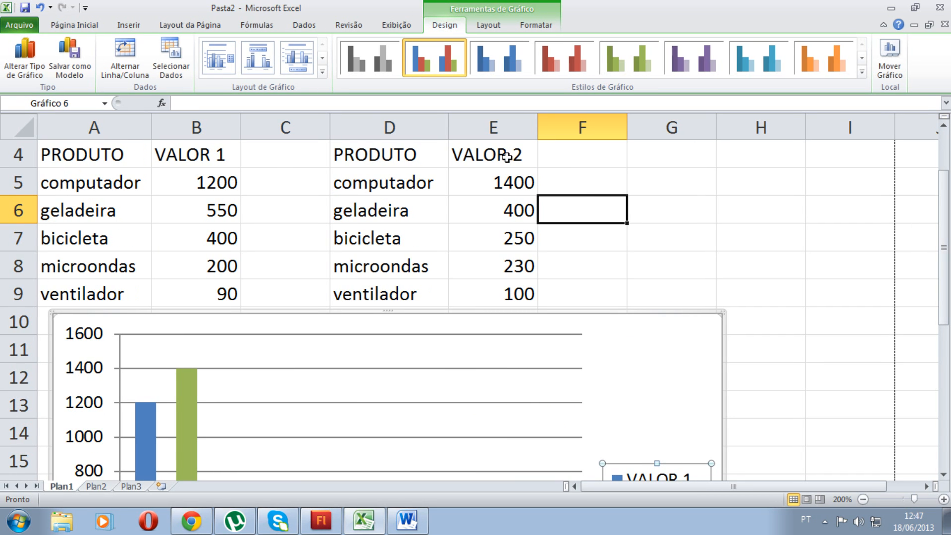
pyautogui.click(225, 158)
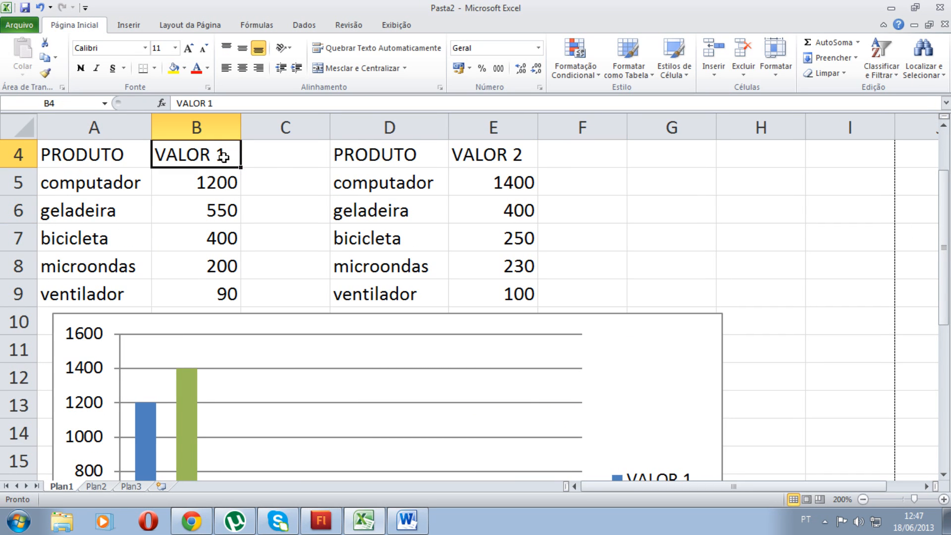
pyautogui.doubleClick(210, 103)
pyautogui.write('João')
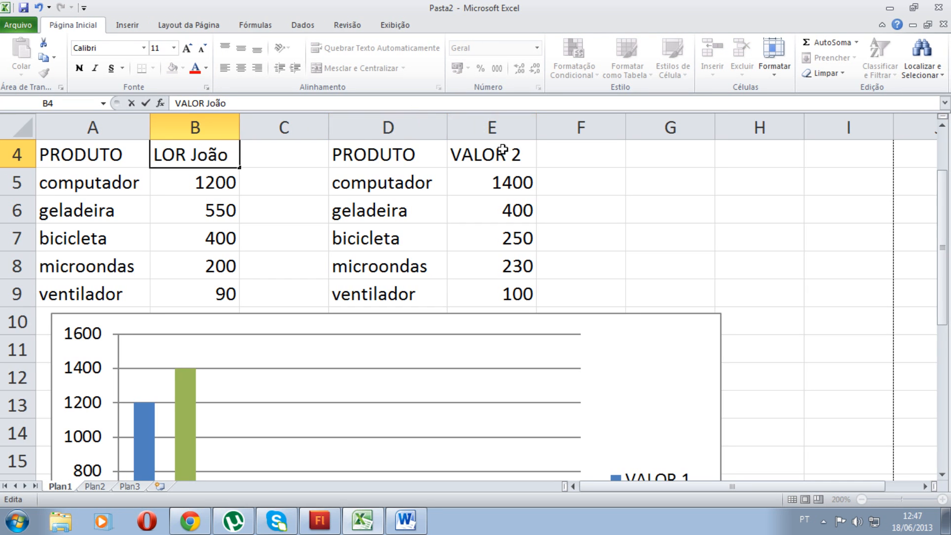
pyautogui.click(468, 149)
pyautogui.doubleClick(210, 103)
pyautogui.write('Pedro')
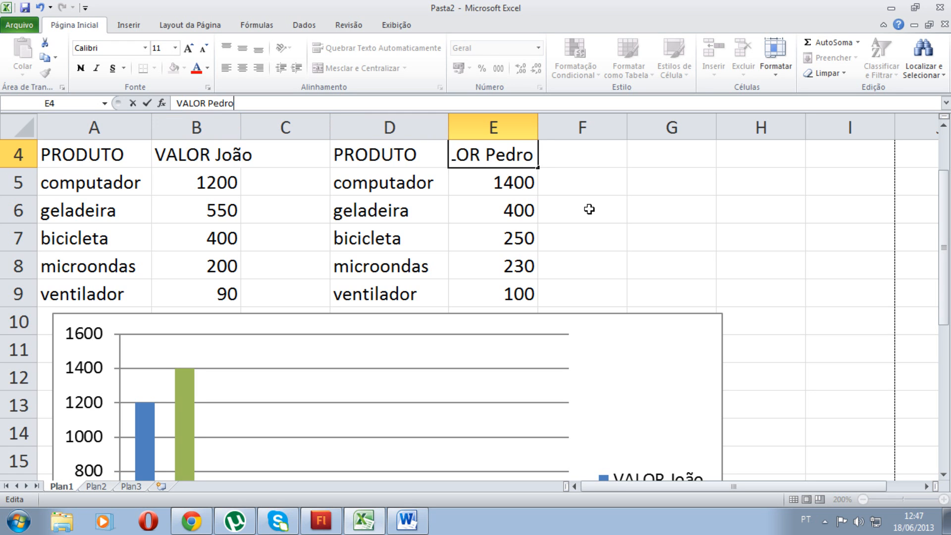
pyautogui.click(589, 209)
pyautogui.moveTo(944, 233); pyautogui.dragTo(855, 330)
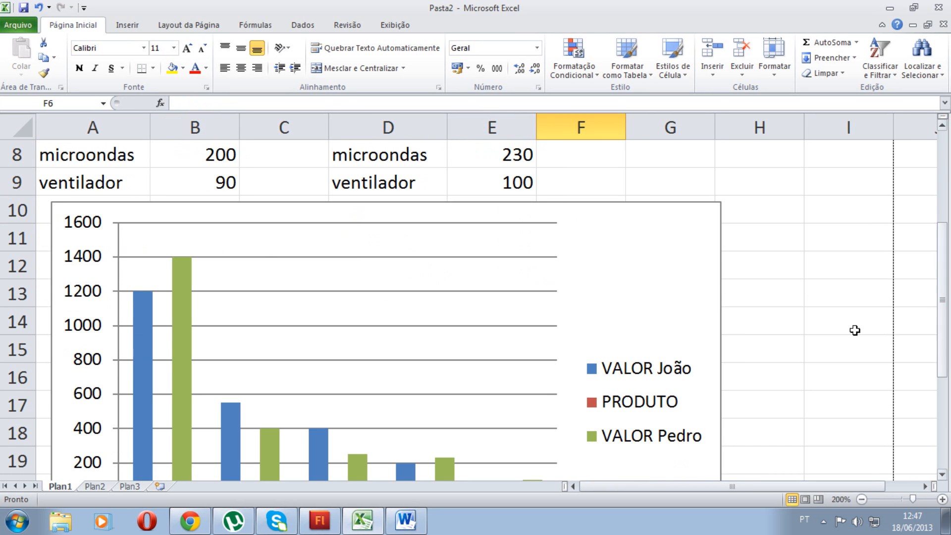
pyautogui.moveTo(942, 299); pyautogui.dragTo(943, 207)
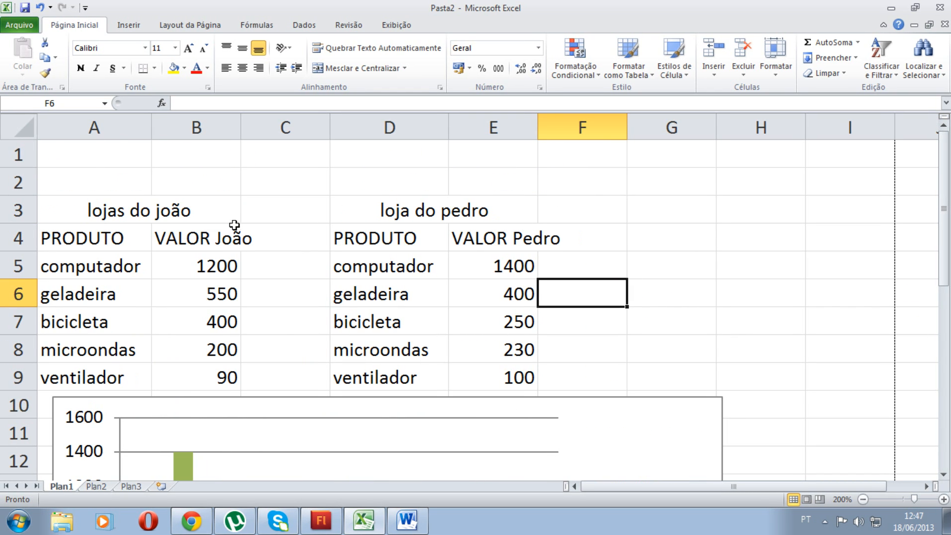
# Delete the PRODUTO entry from the chart's legend, leaving only the two stores' value entries
pyautogui.moveTo(940, 226); pyautogui.dragTo(925, 356)
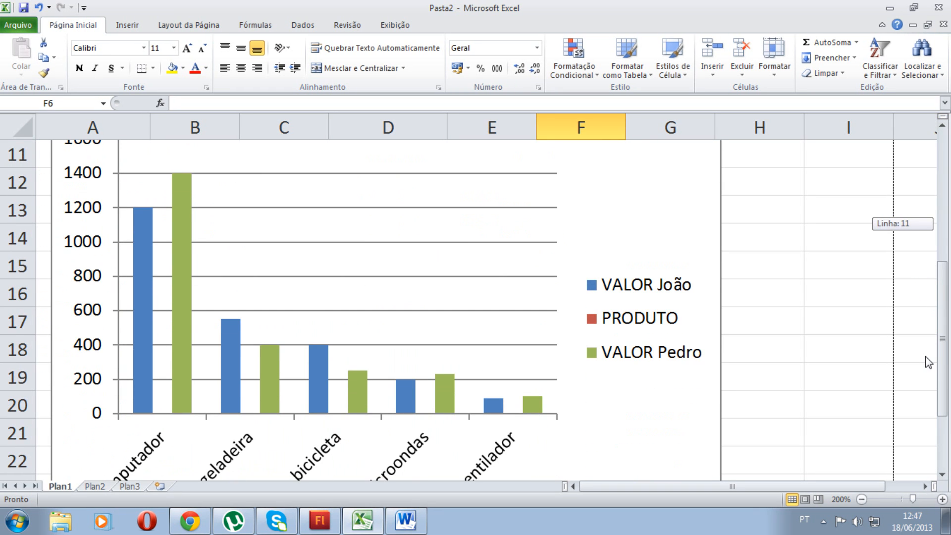
pyautogui.moveTo(929, 362); pyautogui.dragTo(934, 386)
pyautogui.click(630, 260)
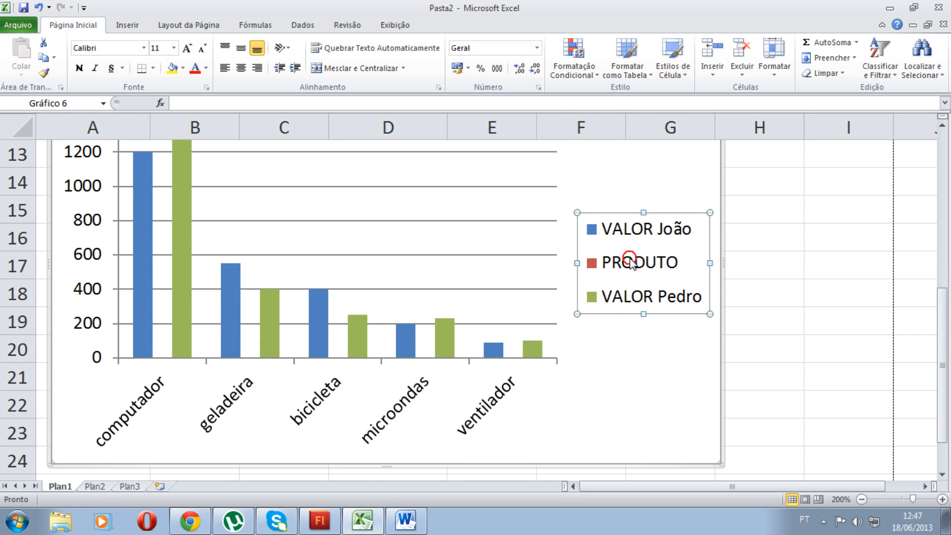
pyautogui.click(634, 263)
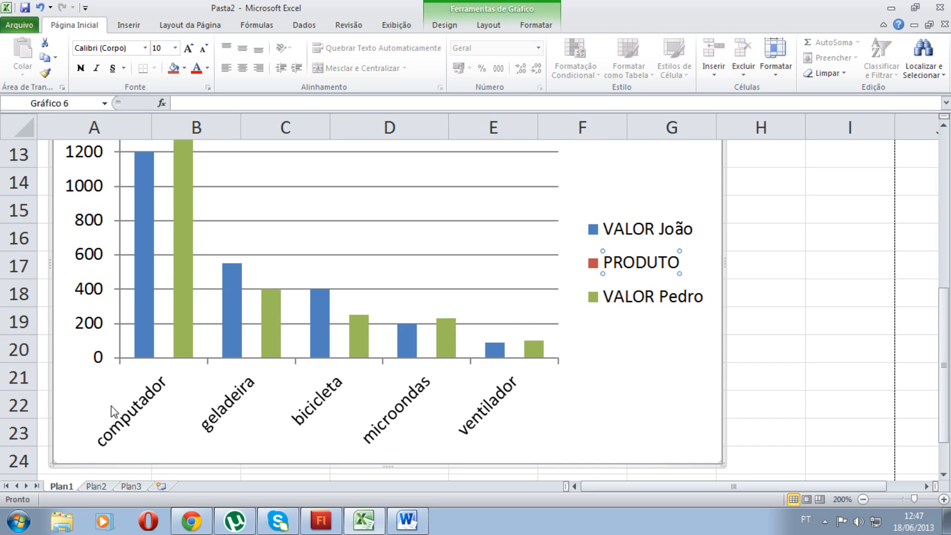
pyautogui.click(654, 386)
pyautogui.click(636, 264)
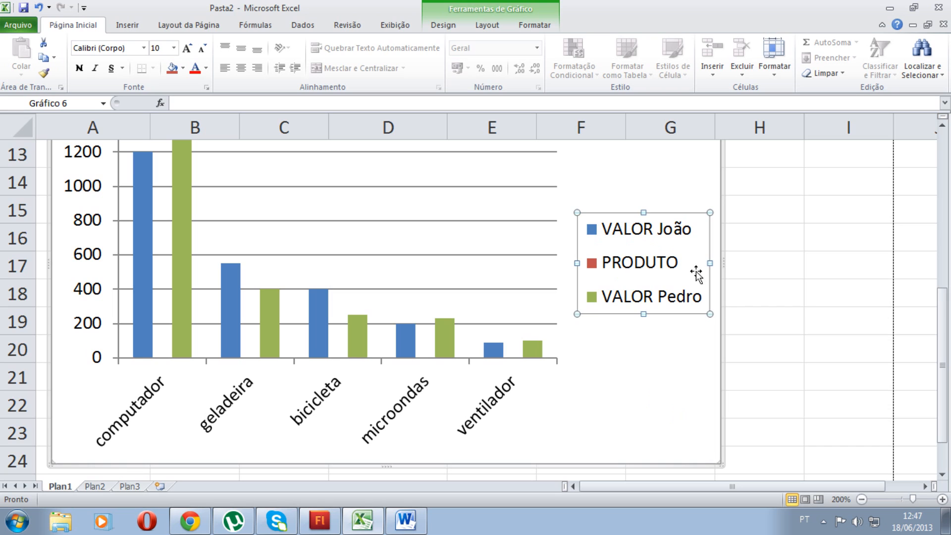
pyautogui.click(644, 263)
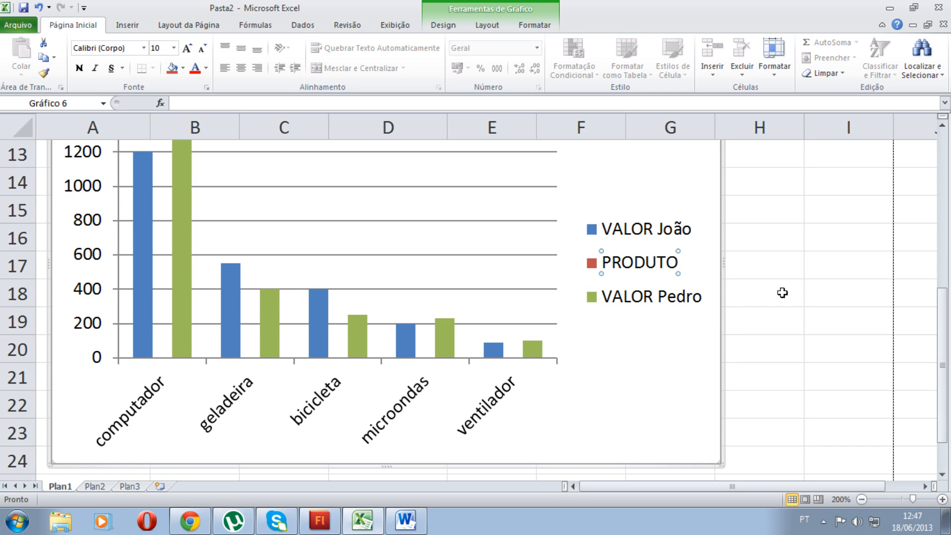
pyautogui.press('Delete')
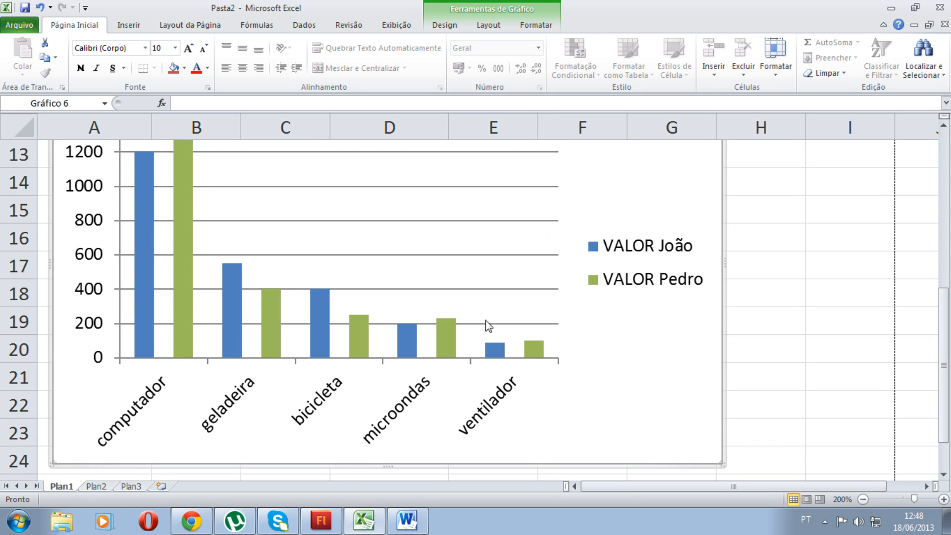
# Apply the first chart layout, with a title above the columns and the legend beside them, to the store comparison chart
pyautogui.scroll(2, 488, 326)
pyautogui.scroll(-4, 177, 292)
pyautogui.scroll(4, 177, 292)
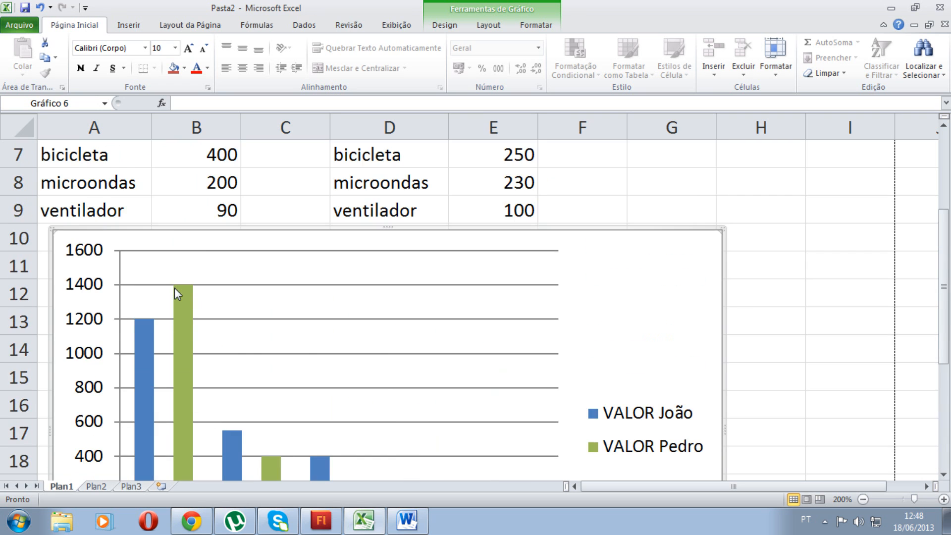
pyautogui.scroll(-2, 174, 289)
pyautogui.scroll(1, 174, 288)
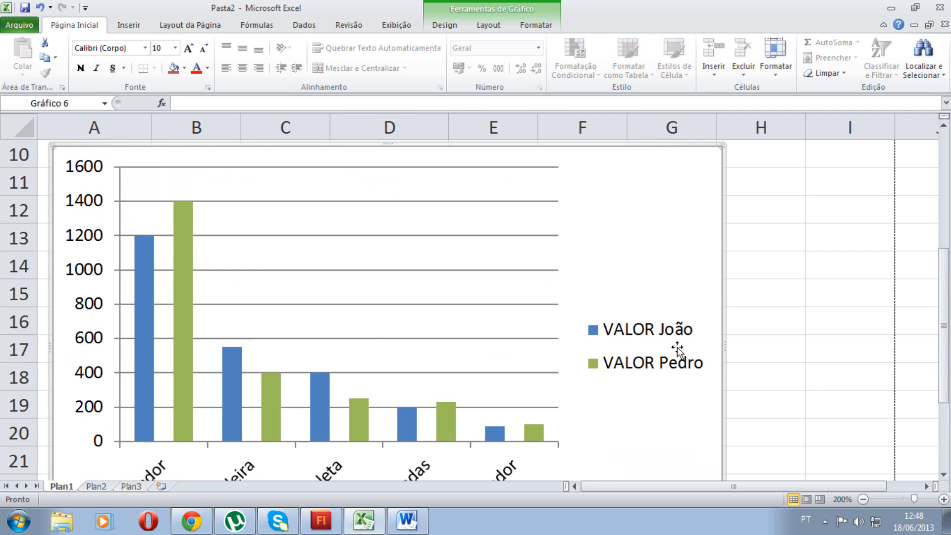
pyautogui.click(445, 24)
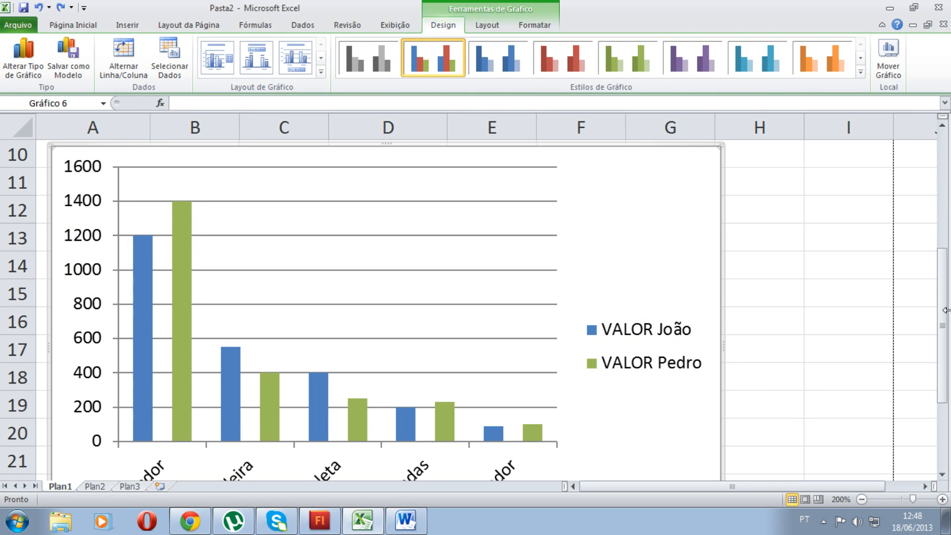
pyautogui.click(862, 499)
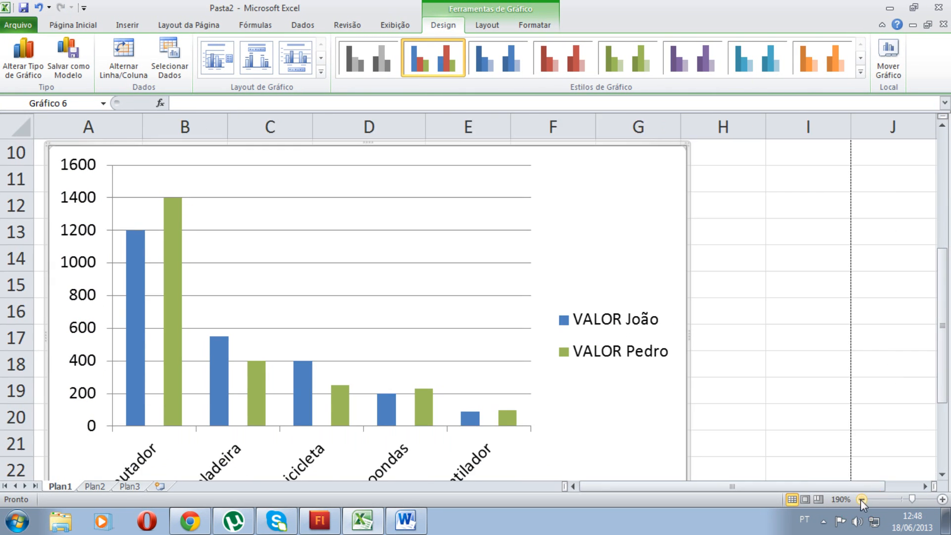
pyautogui.click(862, 499)
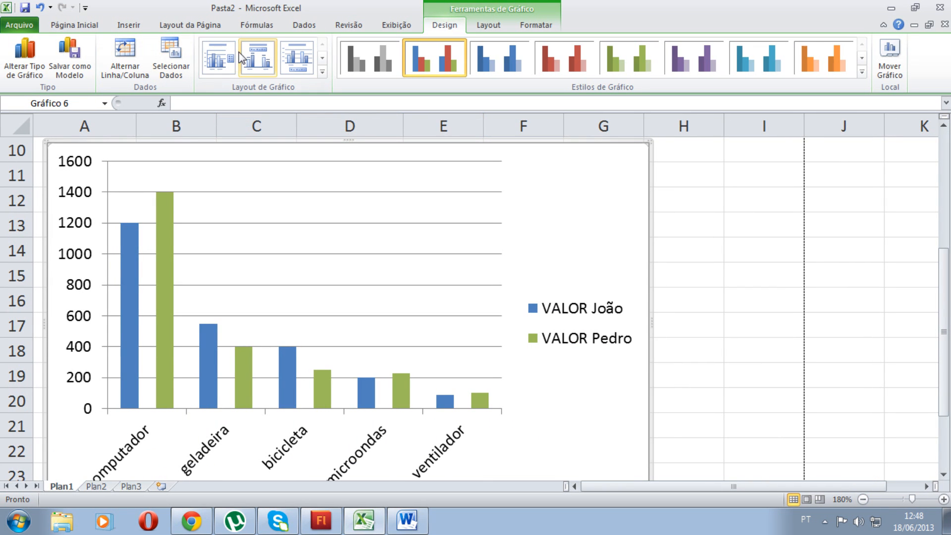
pyautogui.click(322, 59)
pyautogui.click(322, 45)
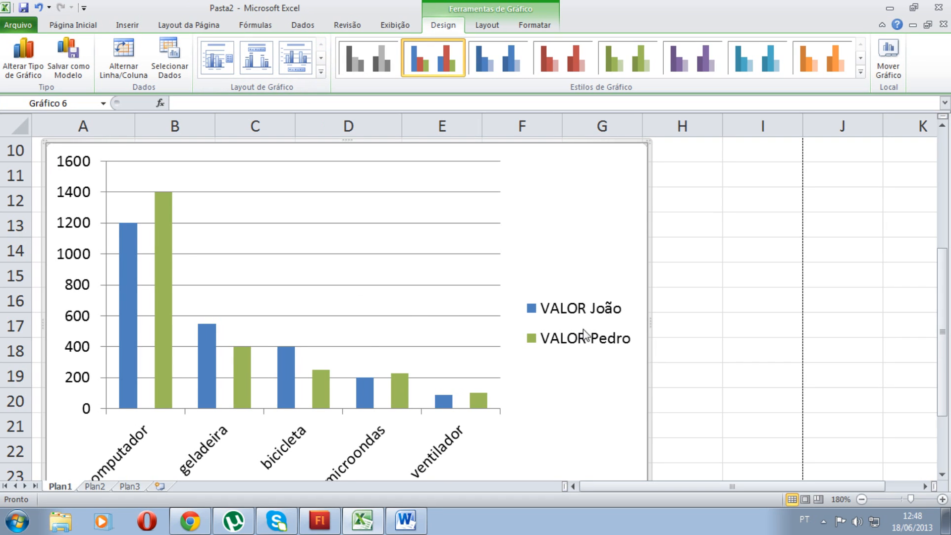
pyautogui.click(207, 59)
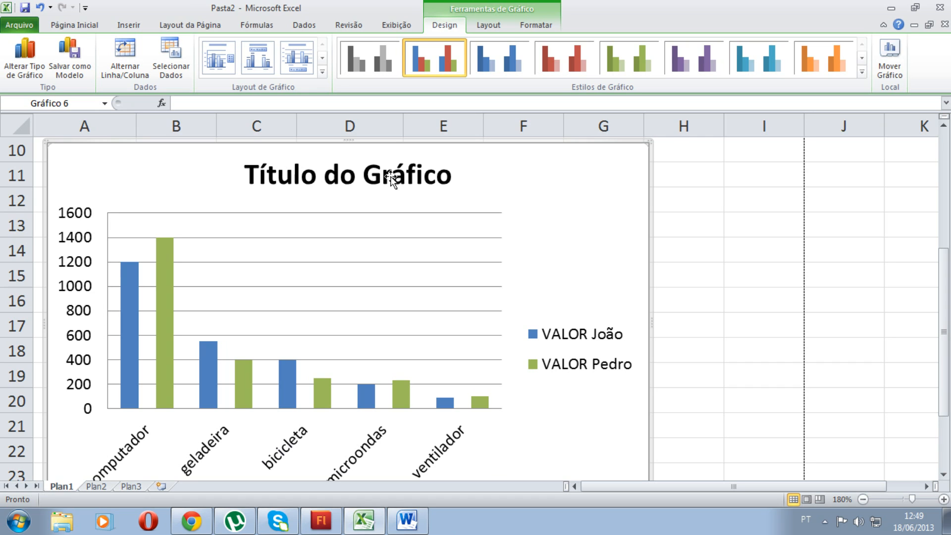
# Replace the chart's placeholder title with "Tabela de comparação de produtos"
pyautogui.click(348, 169)
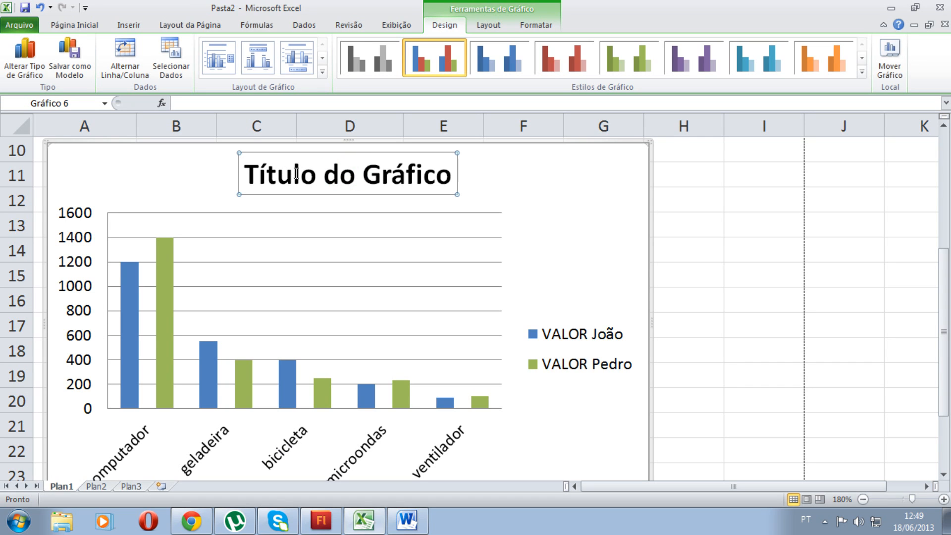
pyautogui.moveTo(246, 173); pyautogui.dragTo(483, 176)
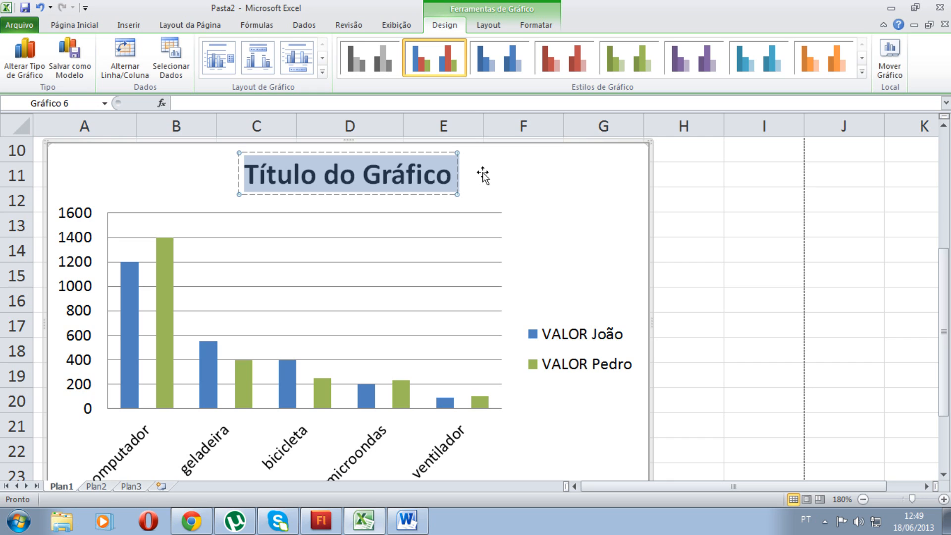
pyautogui.write('Tabelça de')
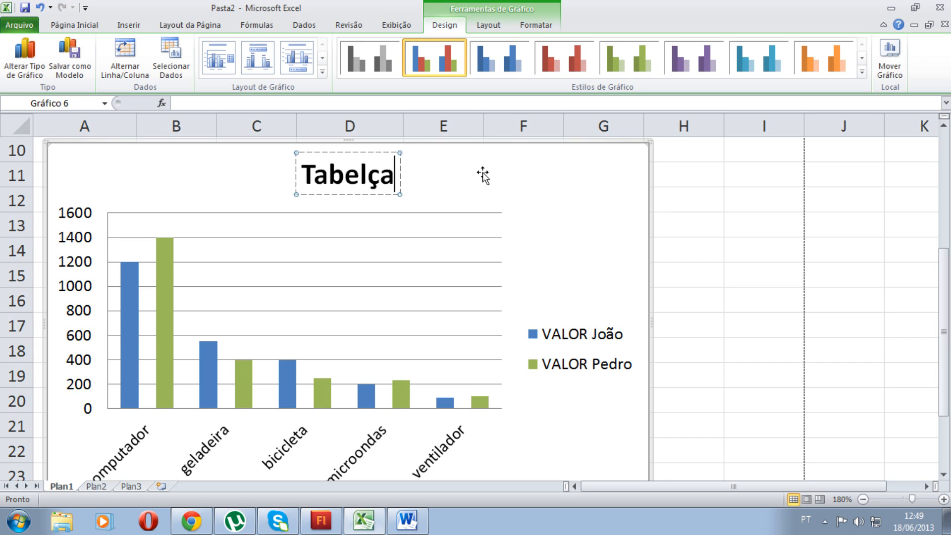
pyautogui.press('BackSpace')
pyautogui.press('BackSpace')
pyautogui.press('BackSpace')
pyautogui.press('BackSpace')
pyautogui.press('BackSpace')
pyautogui.write('a de comp')
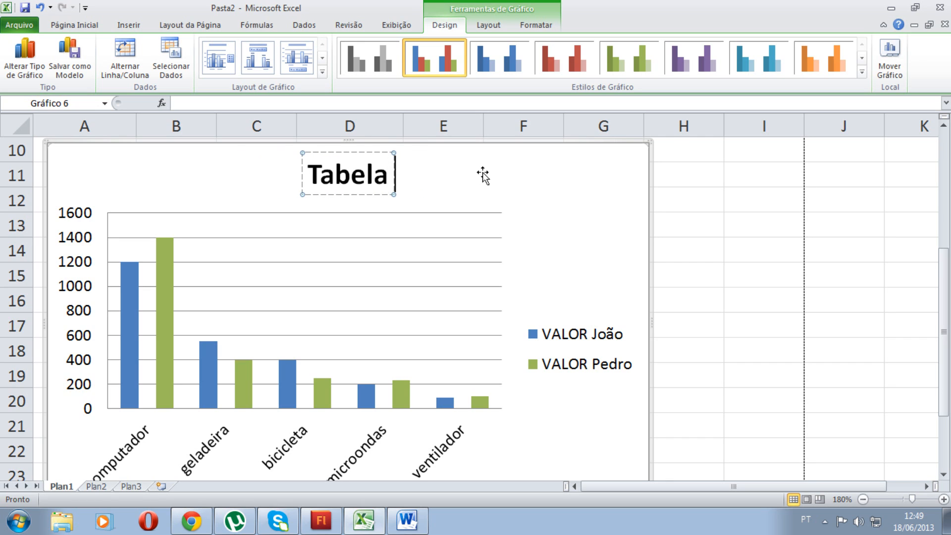
pyautogui.write('aração')
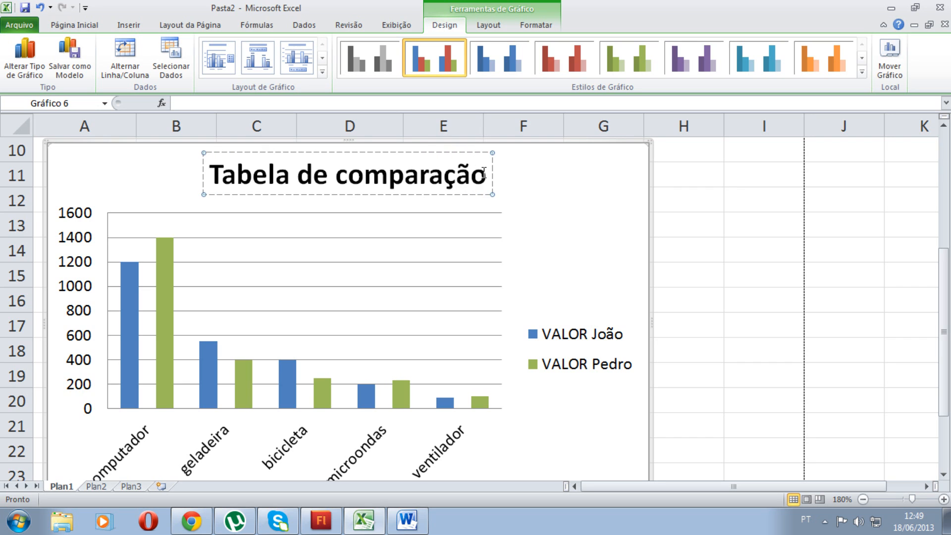
pyautogui.write(' de produtos')
pyautogui.click(639, 282)
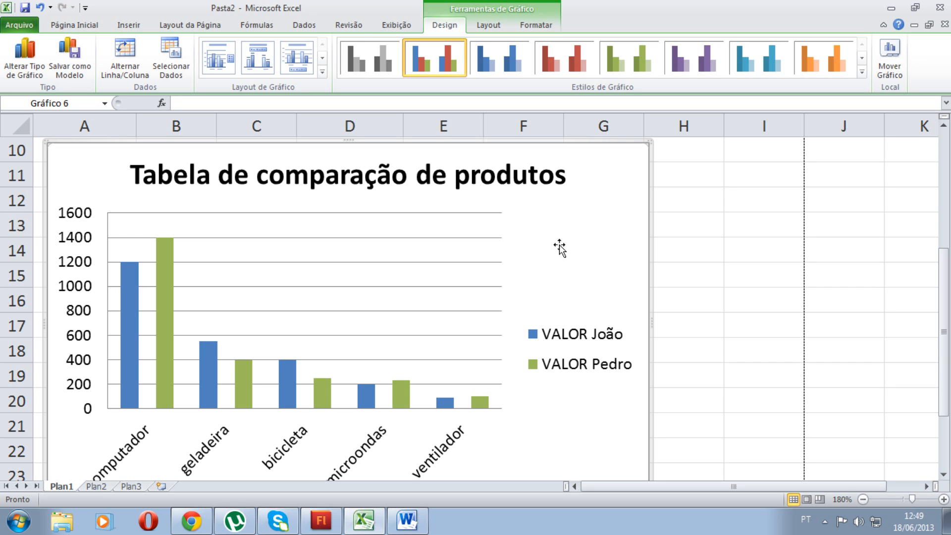
# Try italics on the whole chart title, restore upright text, and color the title red
pyautogui.click(385, 168)
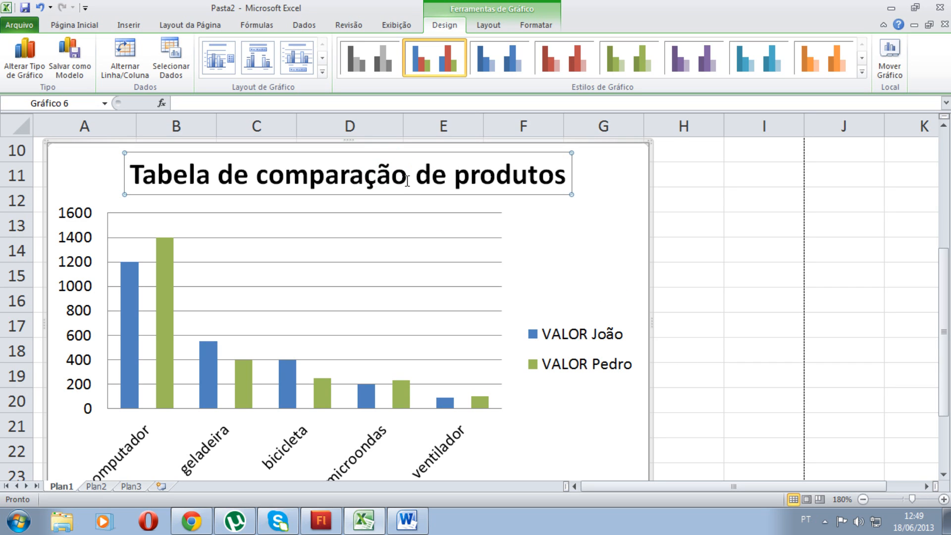
pyautogui.click(74, 26)
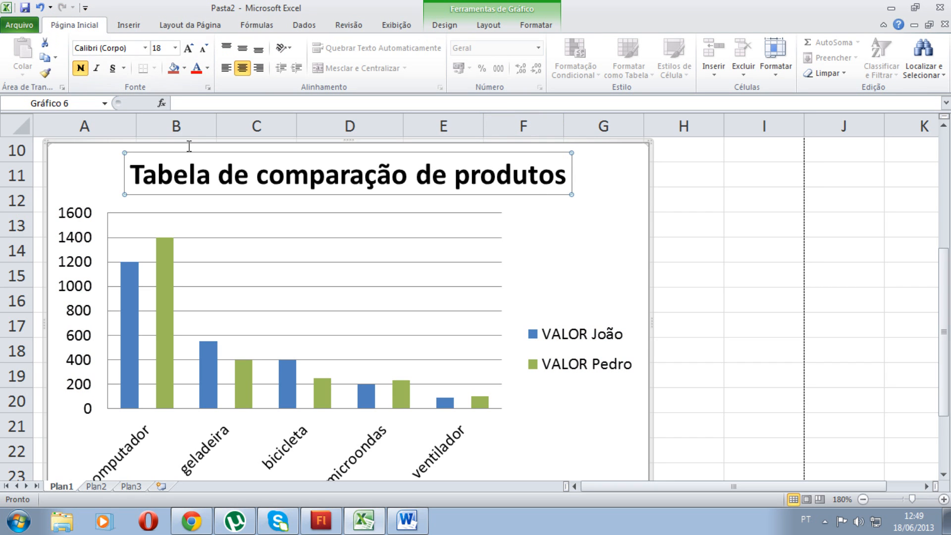
pyautogui.moveTo(145, 171); pyautogui.dragTo(594, 176)
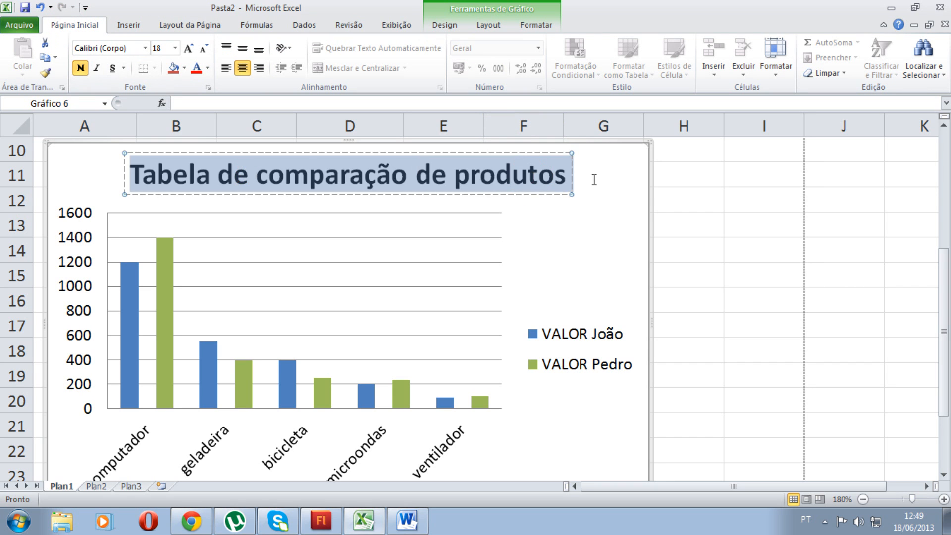
pyautogui.click(98, 71)
pyautogui.click(98, 72)
pyautogui.click(197, 69)
pyautogui.click(369, 193)
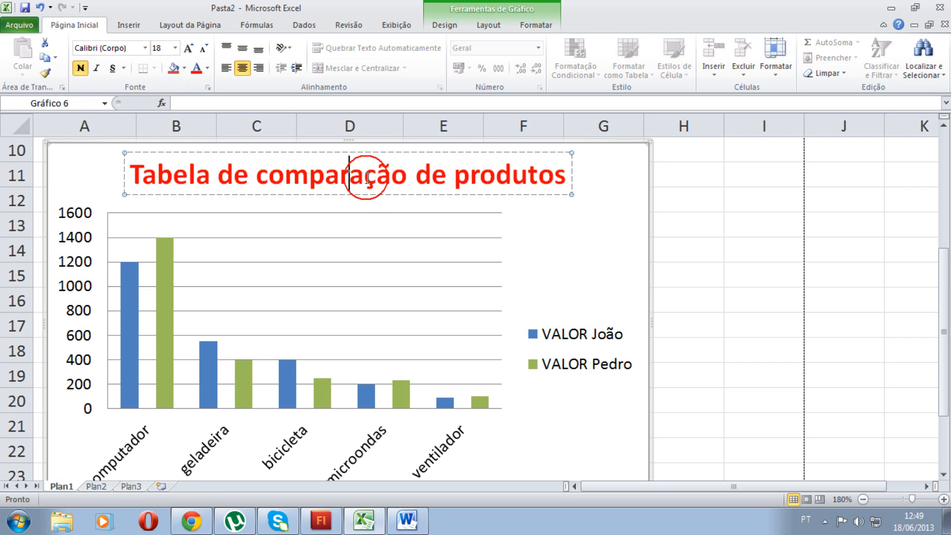
# Apply the second chart layout, with value labels above the columns and the legend under the title
pyautogui.click(579, 196)
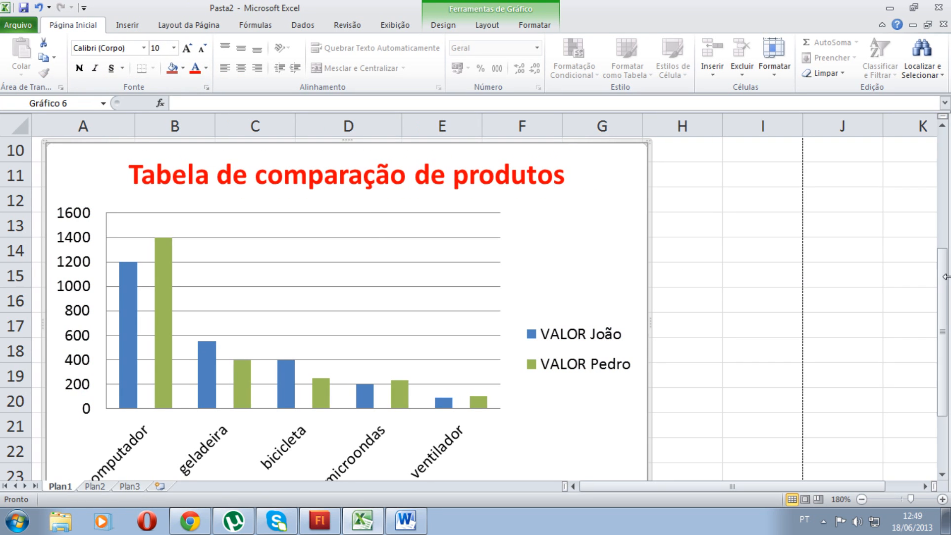
pyautogui.click(440, 26)
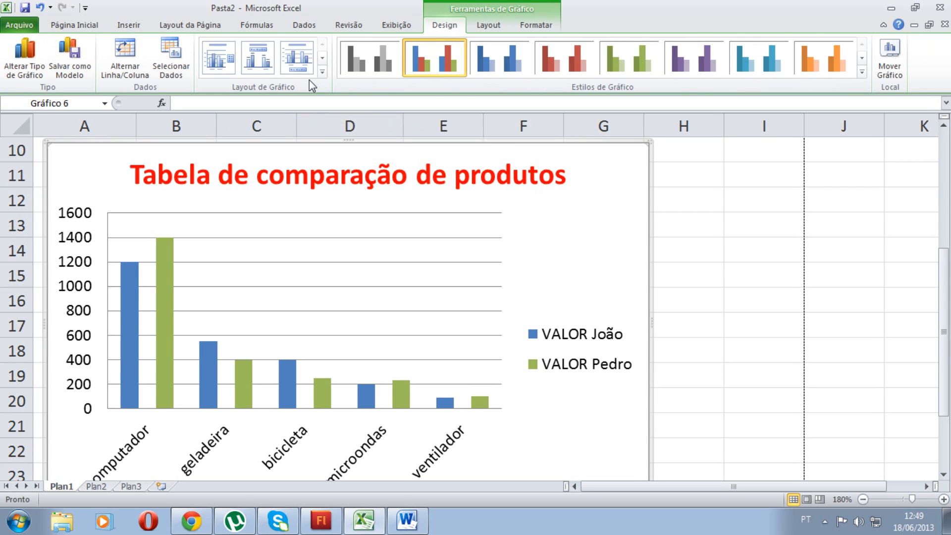
pyautogui.click(256, 61)
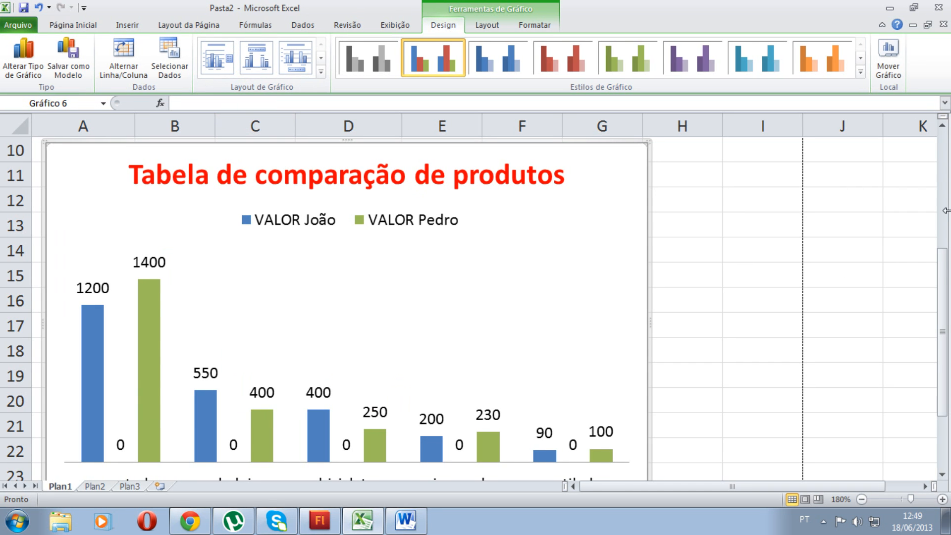
pyautogui.moveTo(943, 265); pyautogui.dragTo(947, 309)
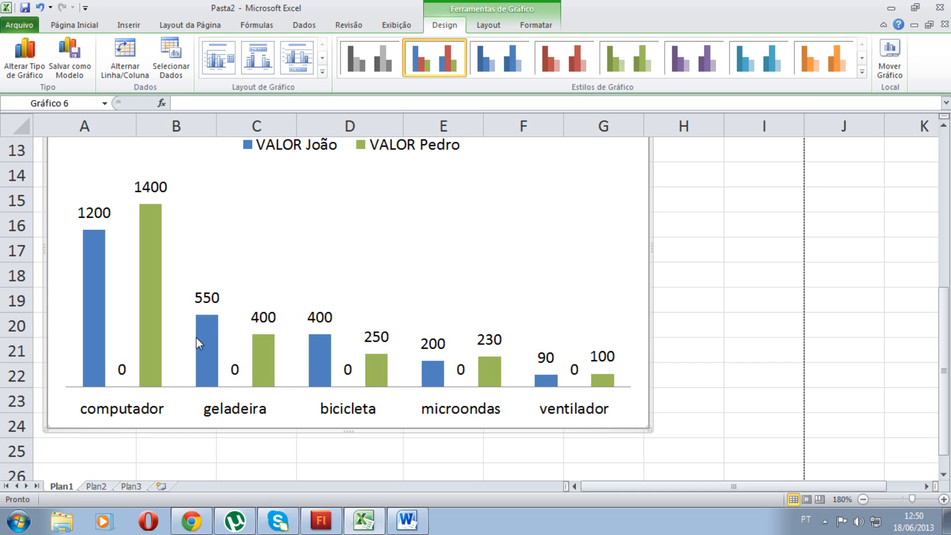
# Switch the chart back to the first layout for comparison, and reapply the second layout with value labels
pyautogui.click(218, 58)
pyautogui.moveTo(946, 319); pyautogui.dragTo(940, 292)
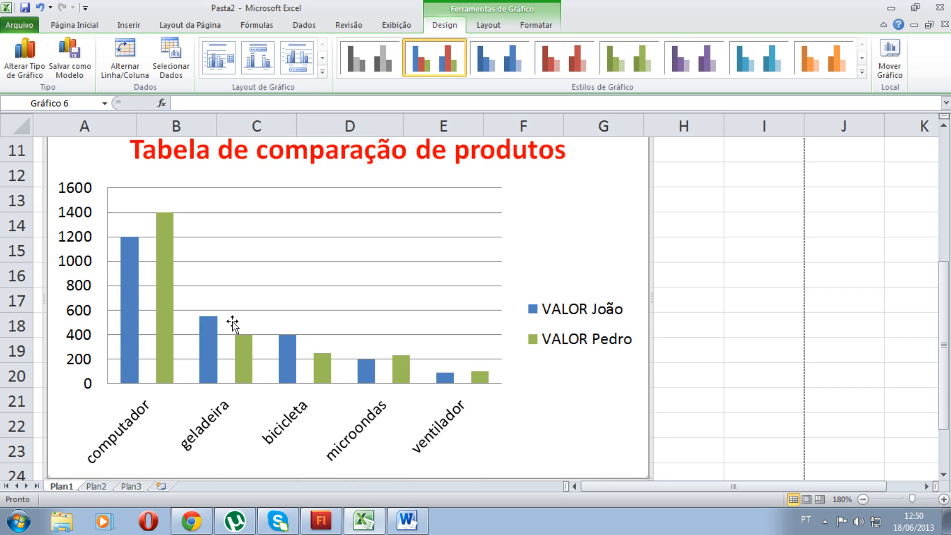
pyautogui.click(257, 57)
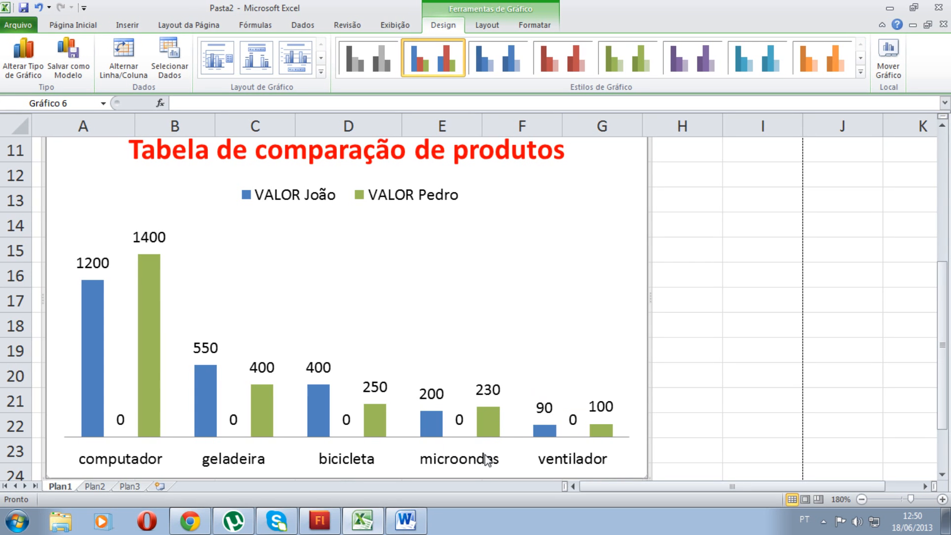
pyautogui.moveTo(944, 278)
pyautogui.mouseDown()
pyautogui.moveTo(946, 321)
pyautogui.moveTo(946, 274)
pyautogui.mouseUp()
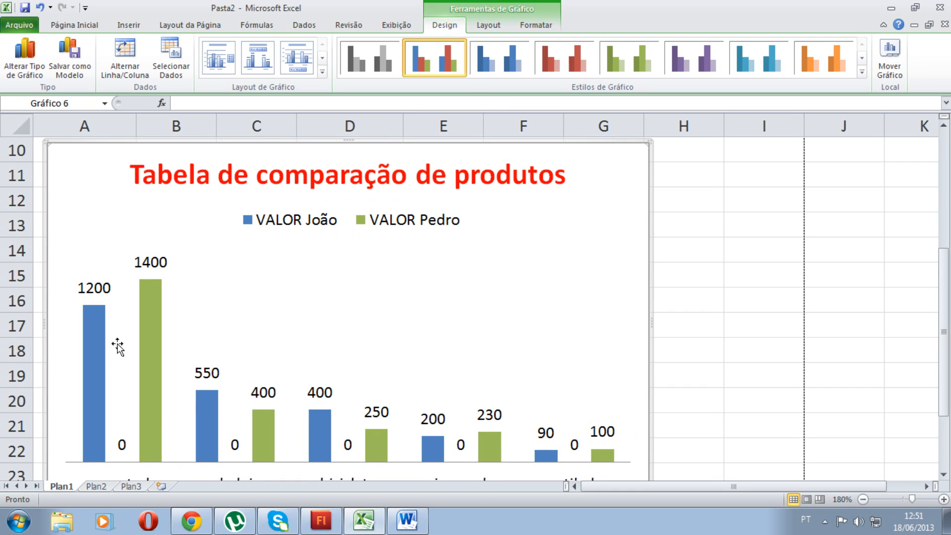
# Try deleting the zero data labels between the two stores' columns, and undo the deletion
pyautogui.click(118, 443)
pyautogui.moveTo(946, 376); pyautogui.dragTo(947, 263)
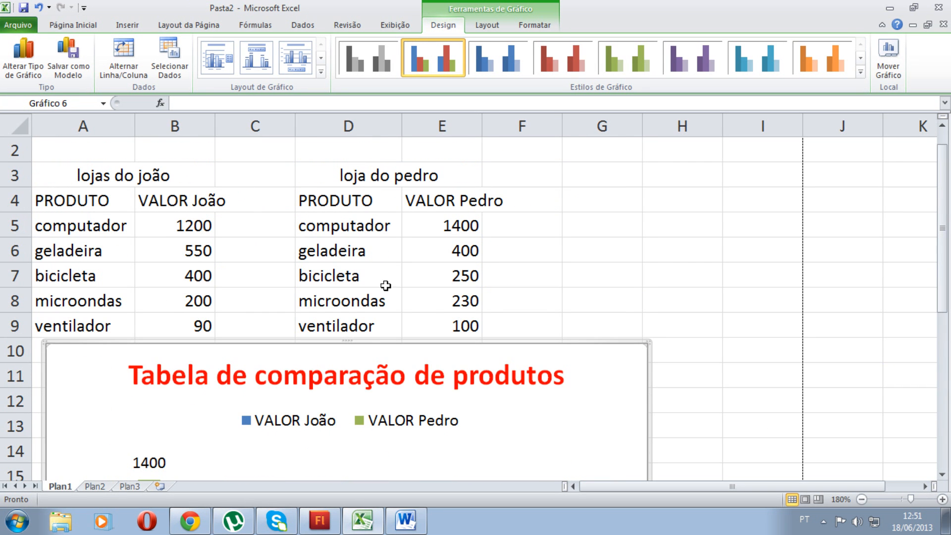
pyautogui.moveTo(945, 226); pyautogui.dragTo(943, 367)
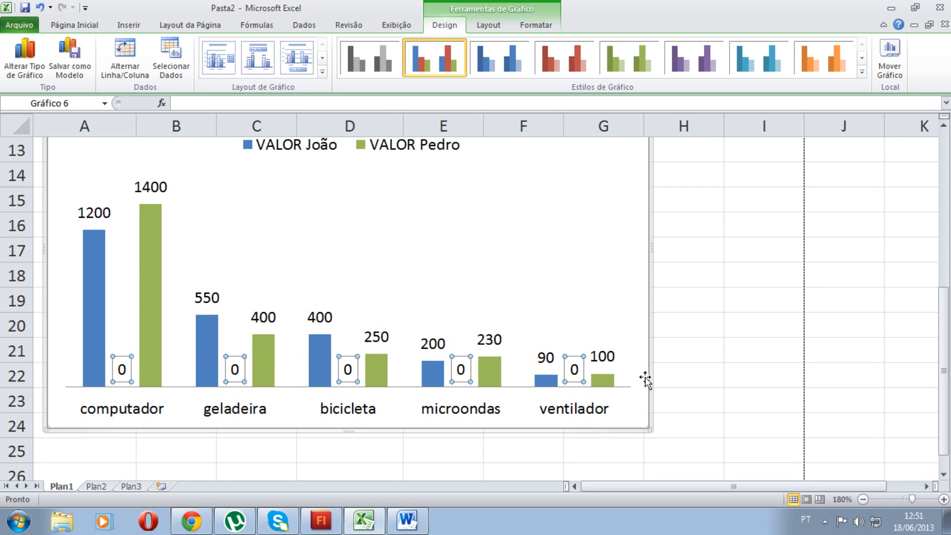
pyautogui.press('Delete')
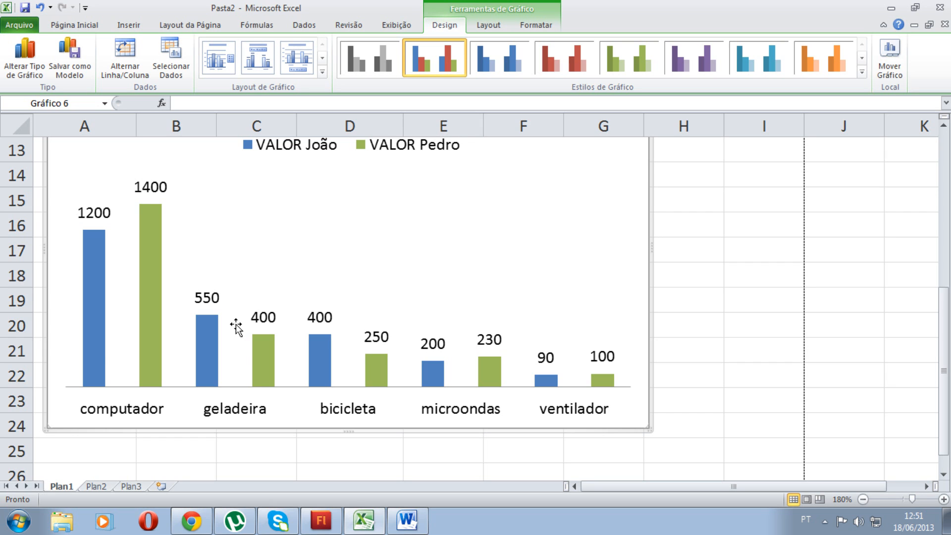
pyautogui.hotkey('ctrl', 'z')
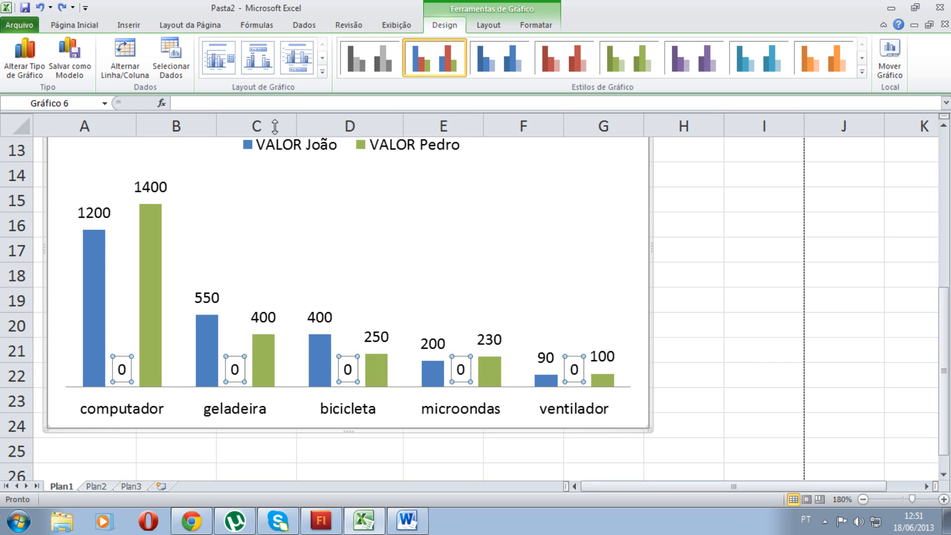
# Apply the third chart layout, with a value axis and the legend below the product names
pyautogui.click(296, 59)
pyautogui.scroll(3, 662, 361)
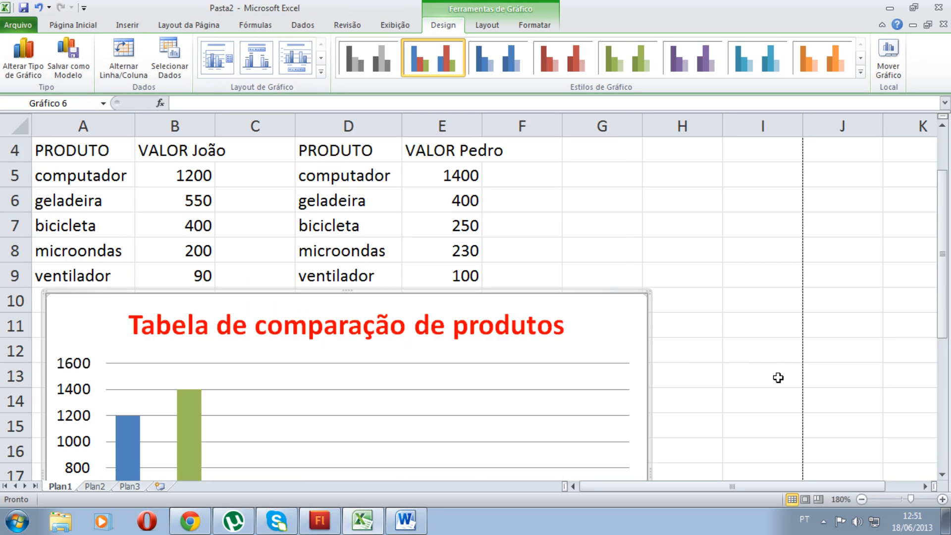
pyautogui.scroll(-2, 779, 378)
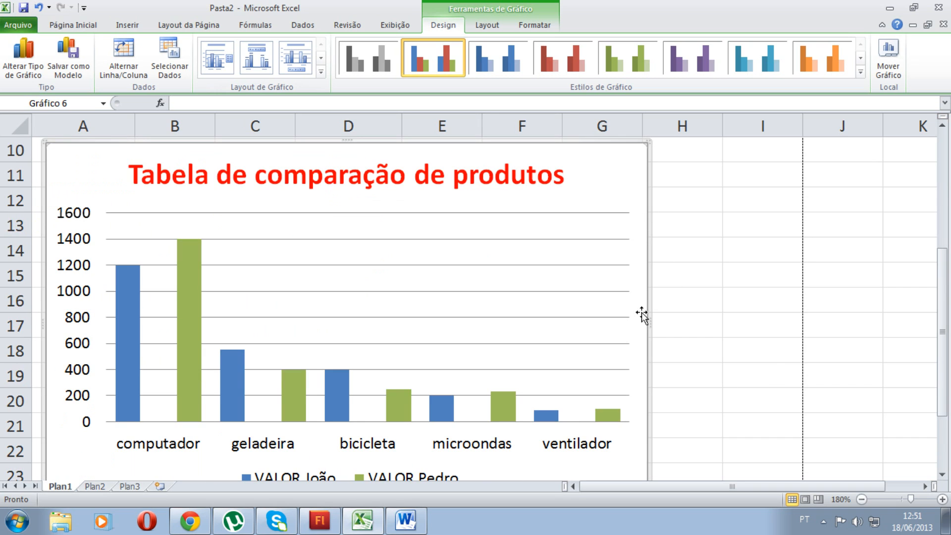
pyautogui.scroll(-3, 692, 357)
pyautogui.scroll(2, 378, 268)
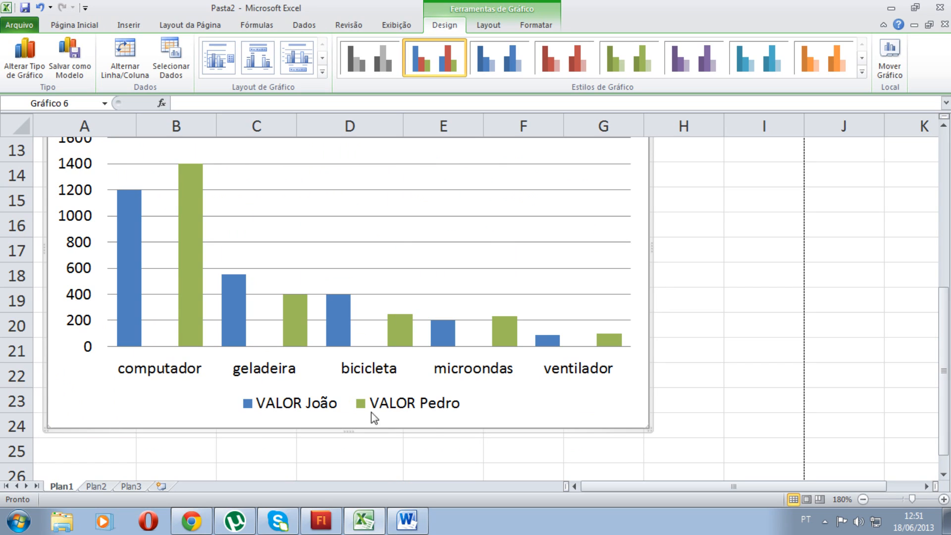
# Try the chart layout with a data table and vertical axis title, and return the chart to the first layout
pyautogui.click(322, 58)
pyautogui.click(205, 62)
pyautogui.moveTo(944, 336); pyautogui.dragTo(942, 292)
pyautogui.click(308, 61)
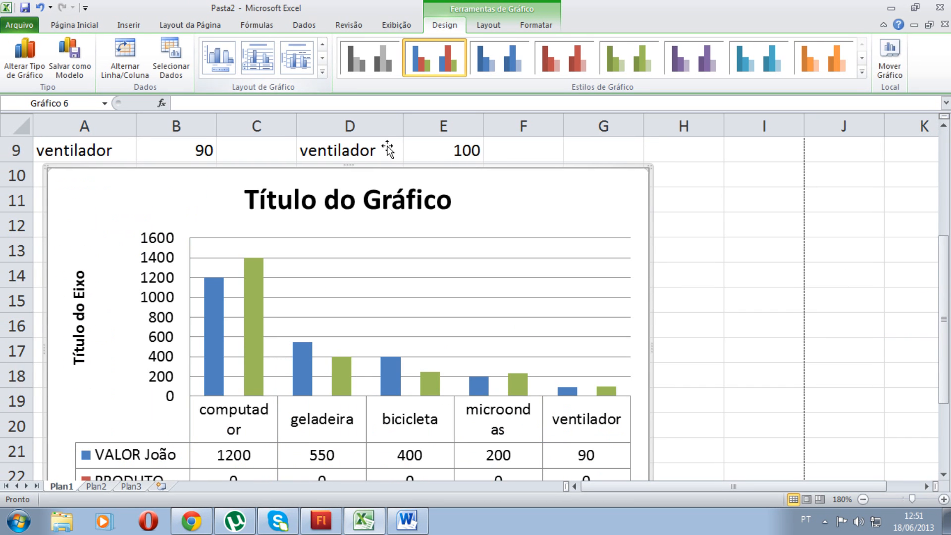
pyautogui.moveTo(944, 347); pyautogui.dragTo(944, 371)
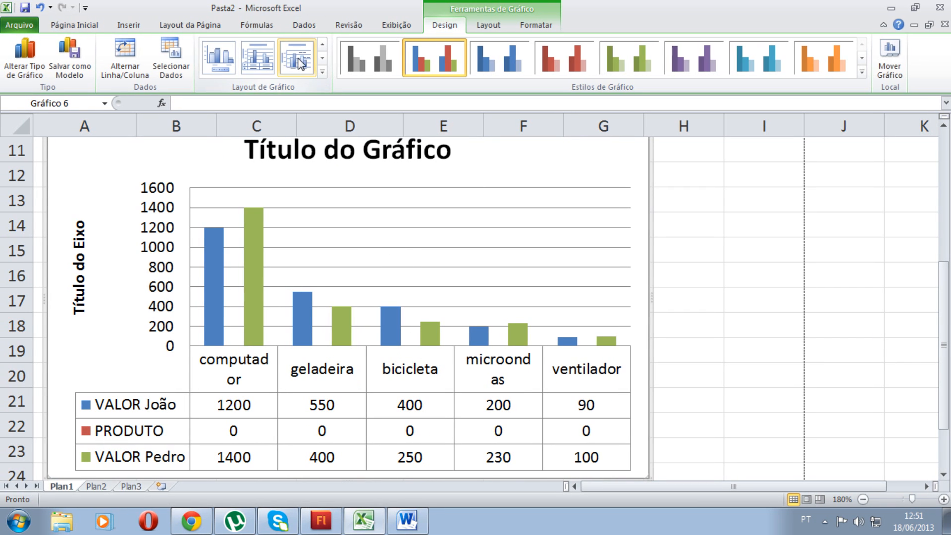
pyautogui.click(322, 44)
pyautogui.click(218, 56)
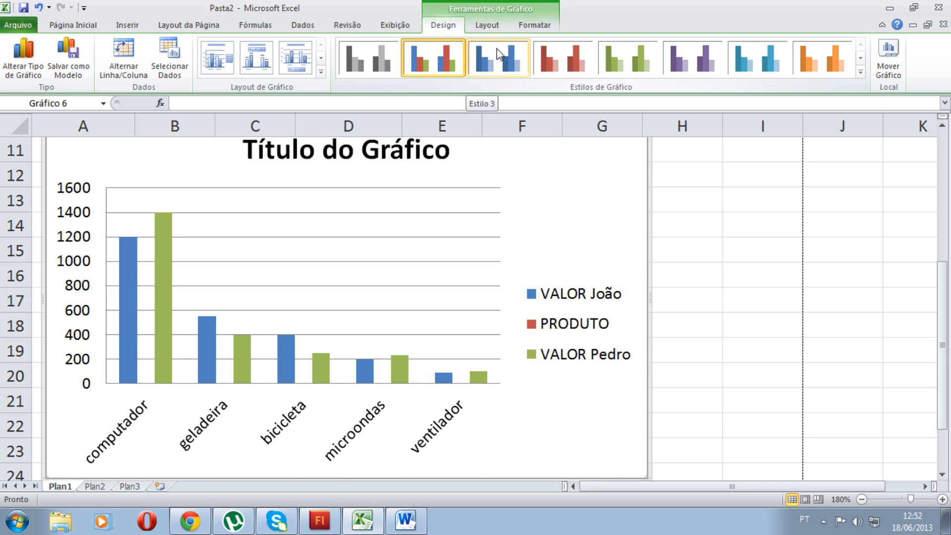
# Insert a text box reading "fsdfsdfsdf sdfsd" beside the chart title, and remove it from the chart
pyautogui.click(487, 25)
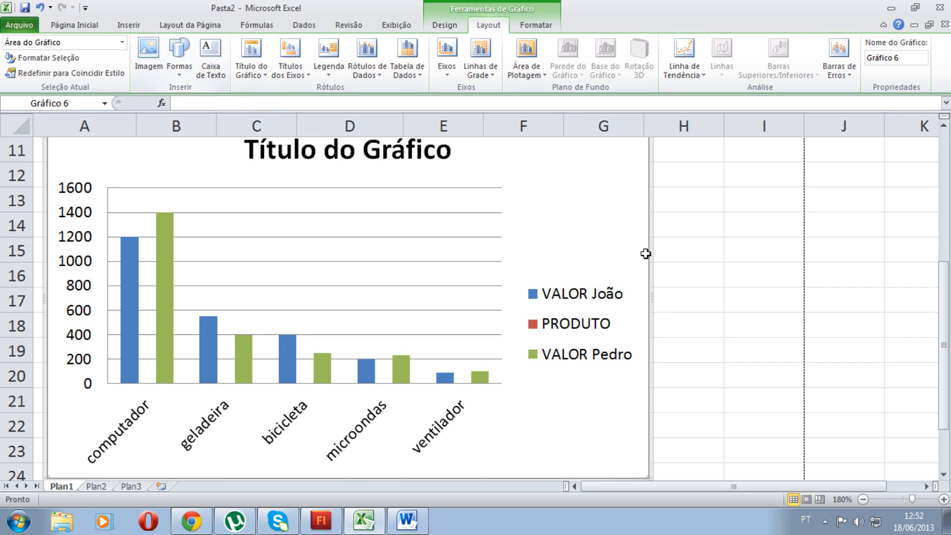
pyautogui.moveTo(943, 284); pyautogui.dragTo(943, 270)
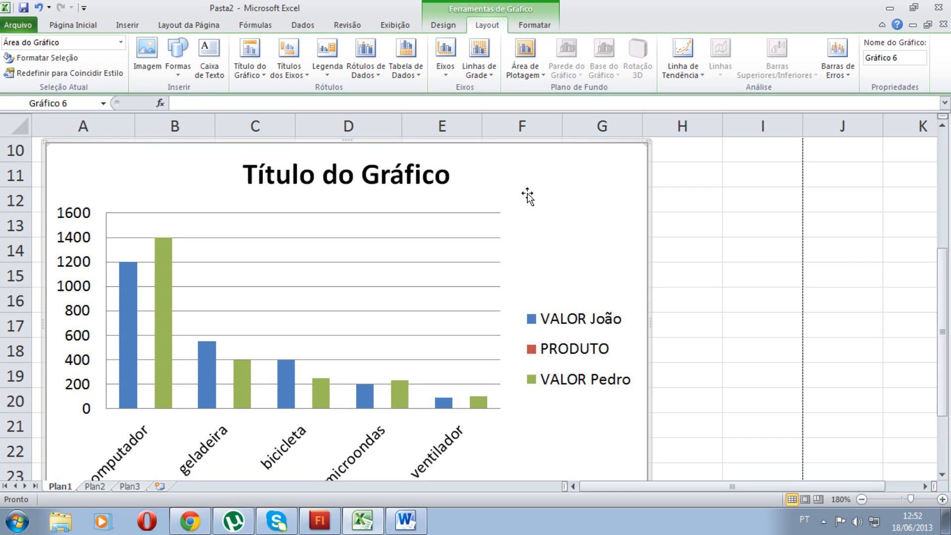
pyautogui.click(208, 61)
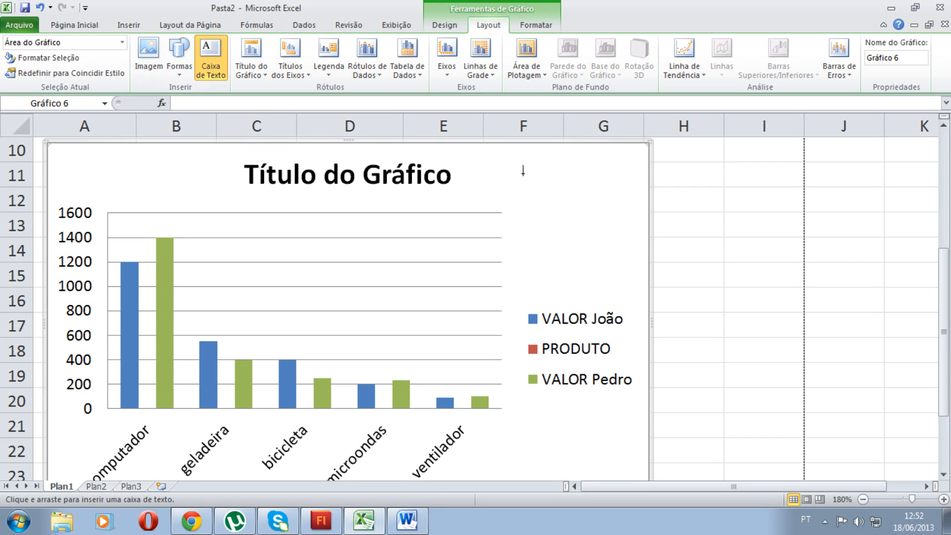
pyautogui.moveTo(514, 164); pyautogui.dragTo(636, 269)
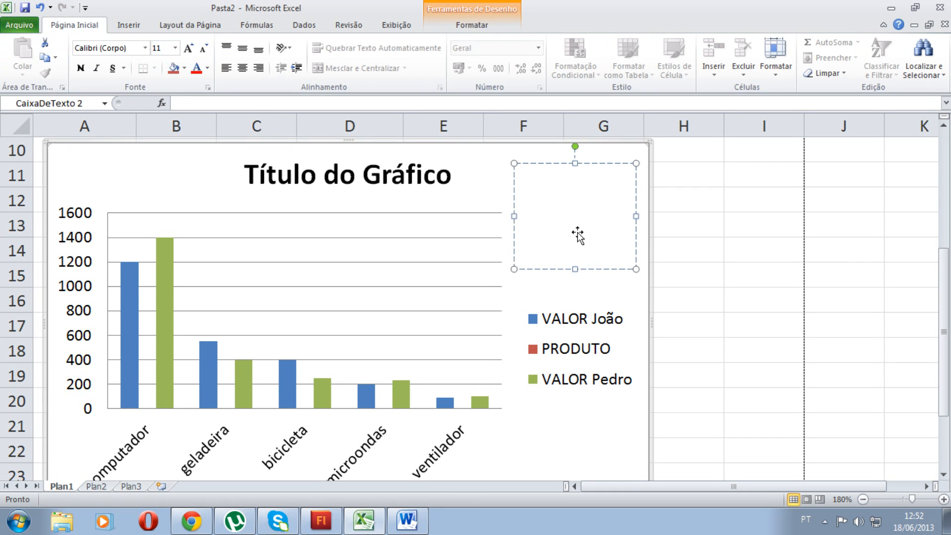
pyautogui.write('fsdfsdfsdf sdfsd')
pyautogui.click(617, 161)
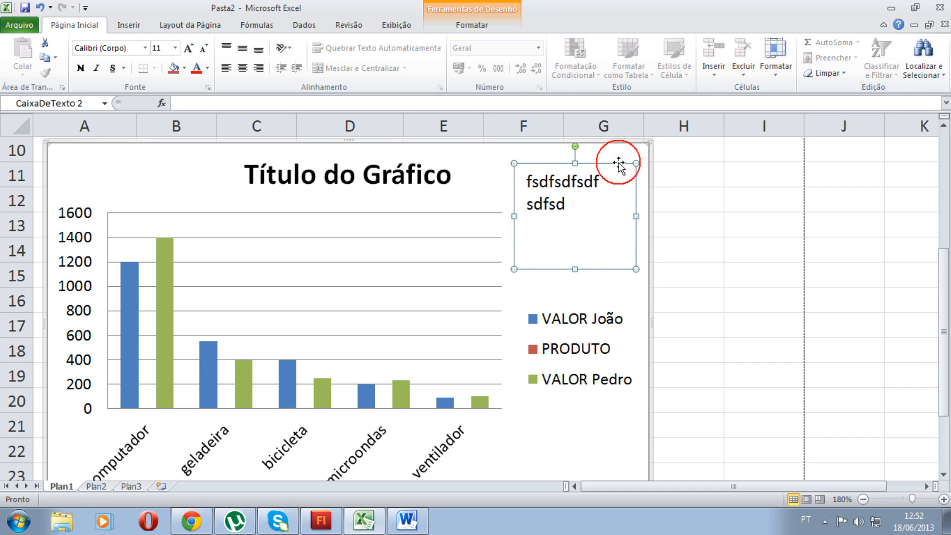
# Review the placement options for the chart title without choosing one, and undo the last chart change
pyautogui.click(488, 25)
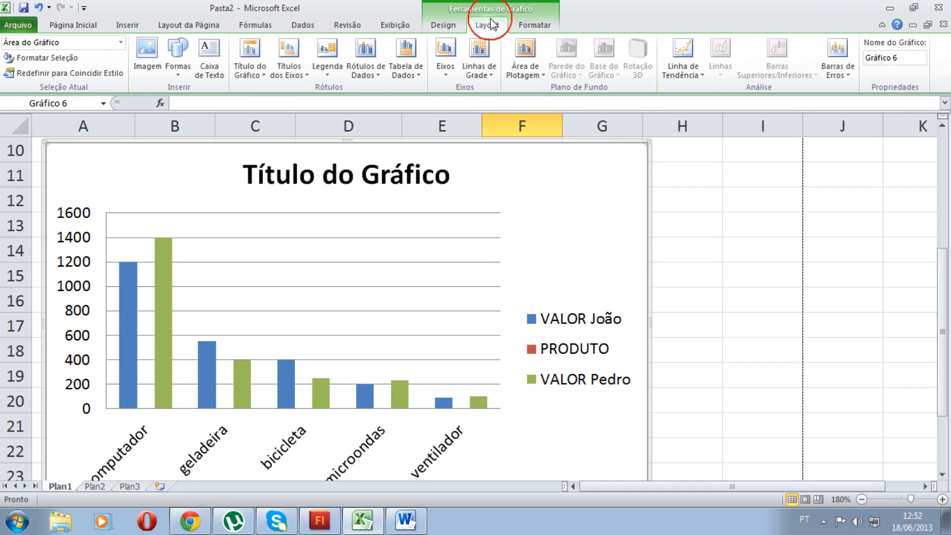
pyautogui.click(254, 60)
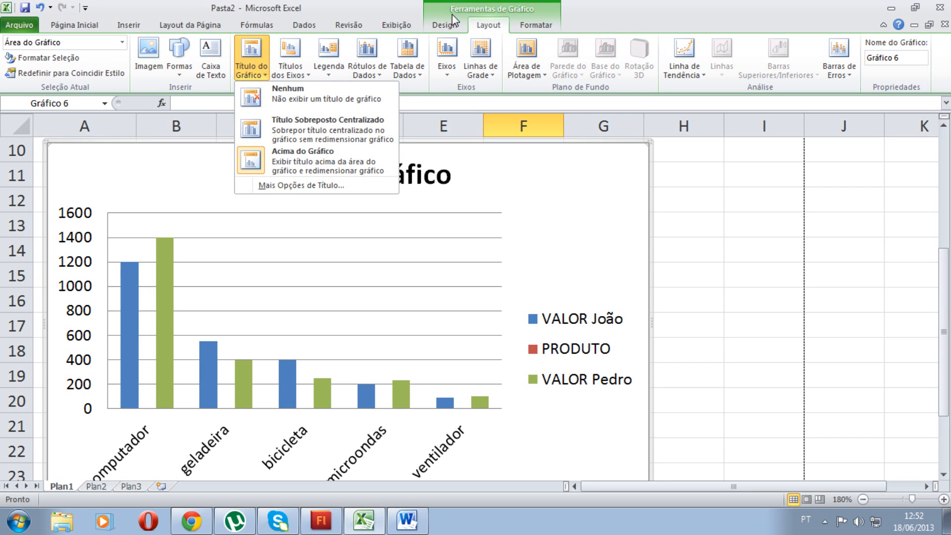
pyautogui.click(469, 11)
pyautogui.click(488, 25)
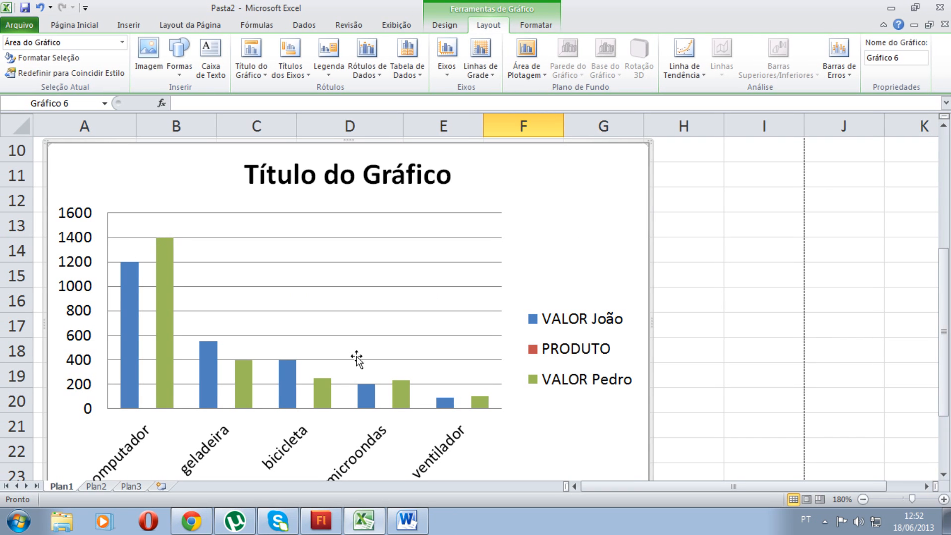
pyautogui.hotkey('ctrl', 'z')
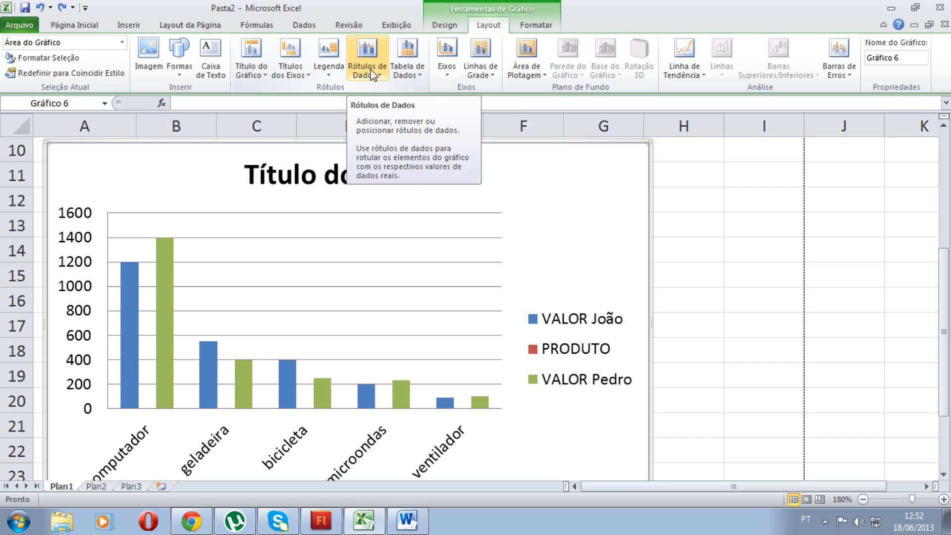
# Try outside-end data labels on the columns without the PRODUTO series' zeros, and undo these label changes
pyautogui.click(377, 72)
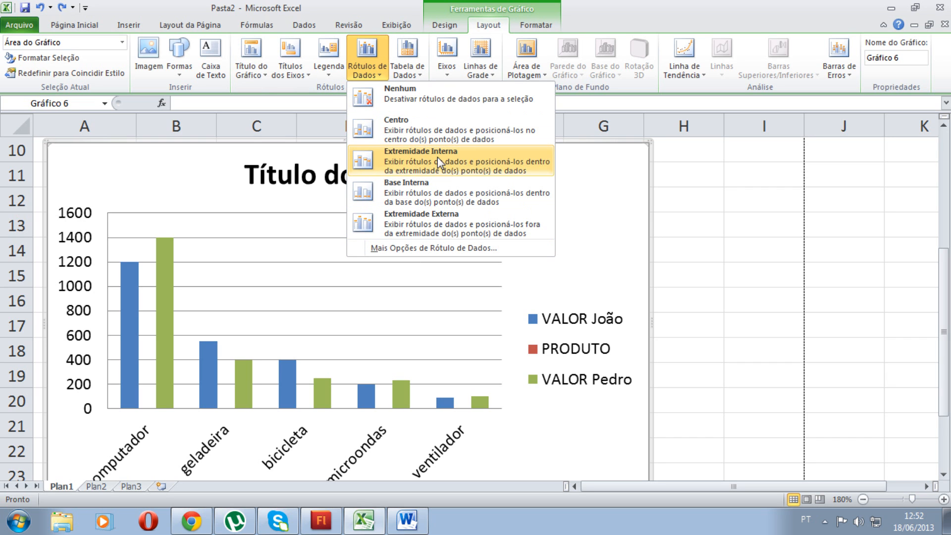
pyautogui.click(485, 226)
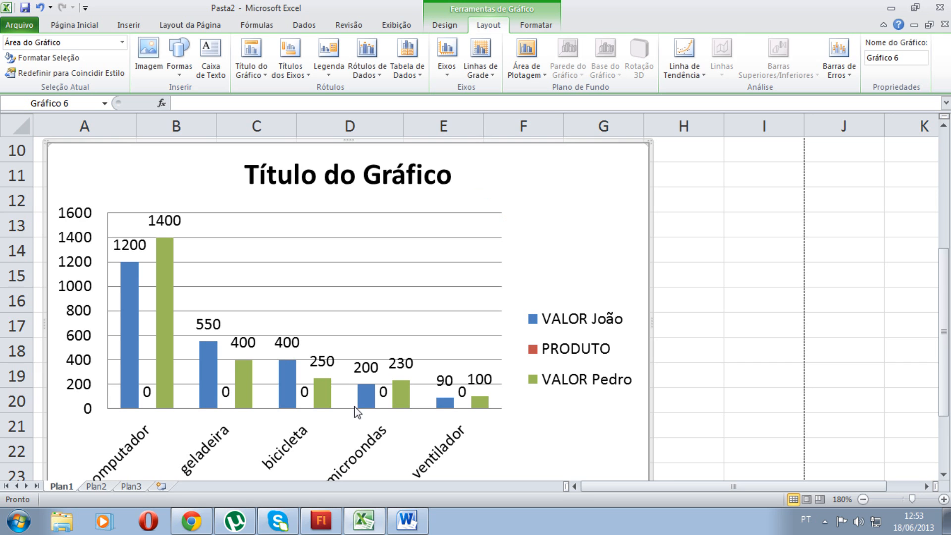
pyautogui.click(146, 391)
pyautogui.press('Delete')
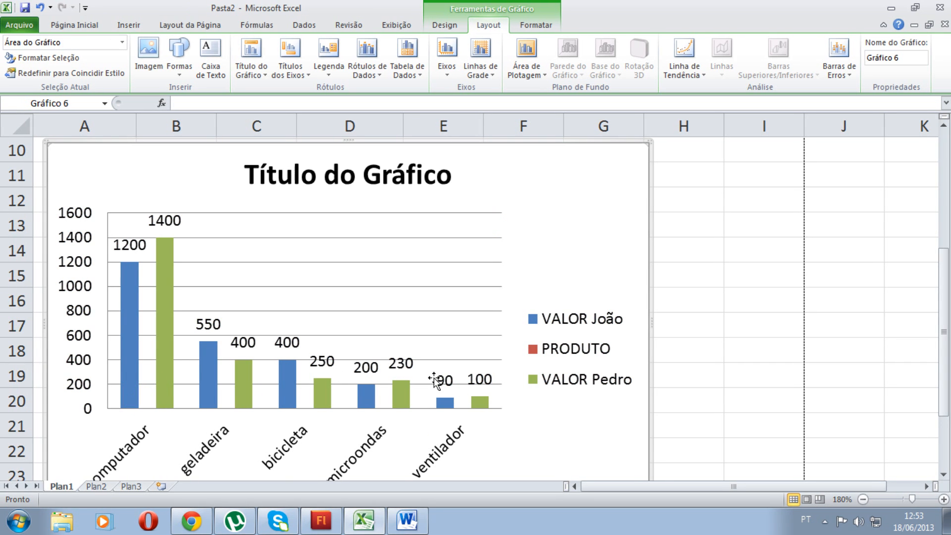
pyautogui.hotkey('ctrl', 'z')
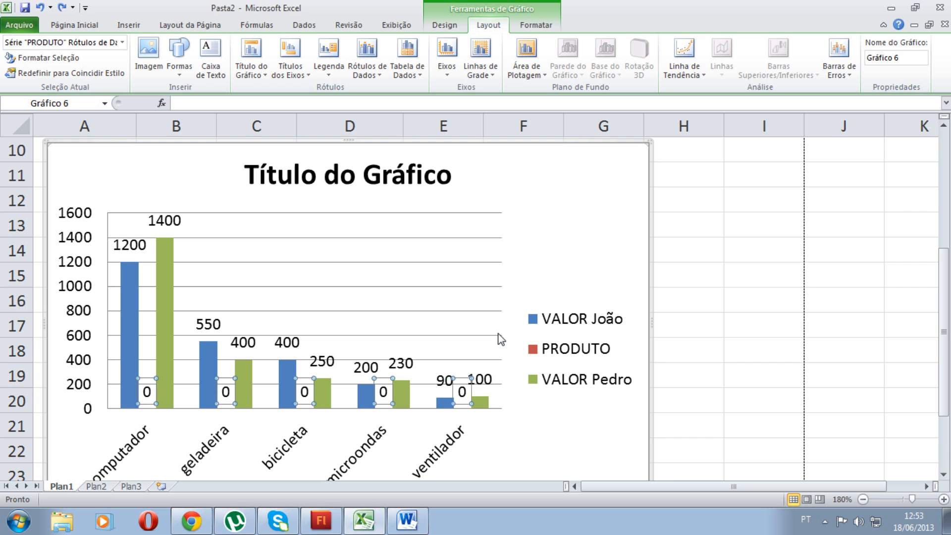
pyautogui.hotkey('ctrl', 'z')
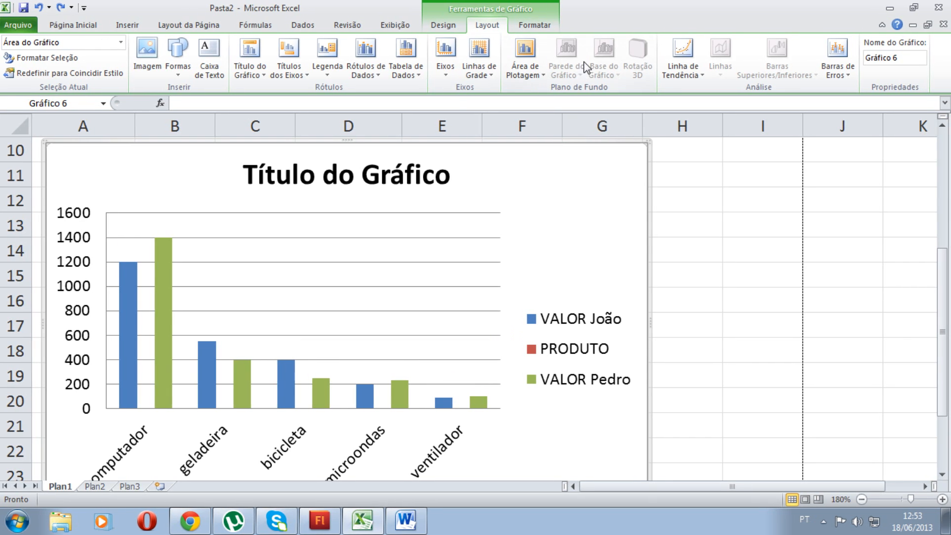
# Try the purple filled shape style on the chart area, and give it the blue outline style instead
pyautogui.click(546, 26)
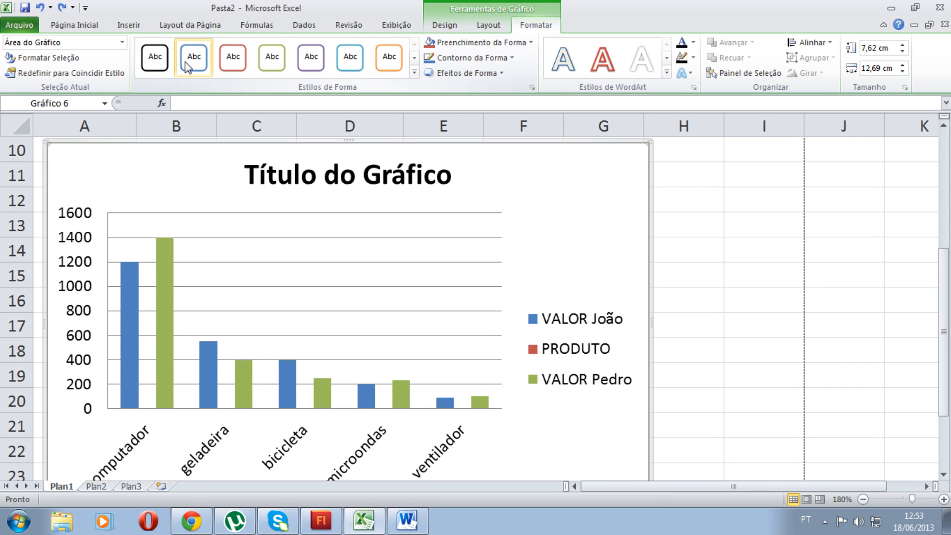
pyautogui.click(414, 58)
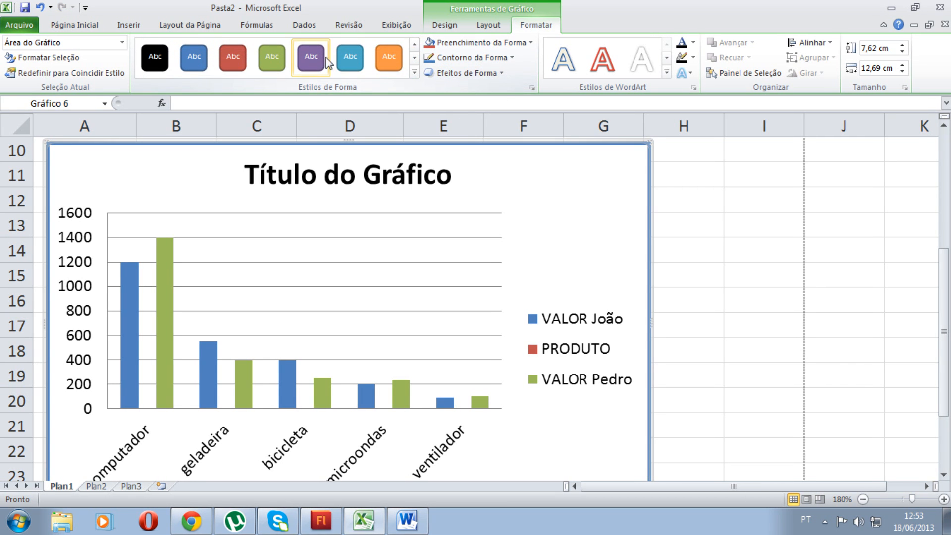
pyautogui.click(313, 57)
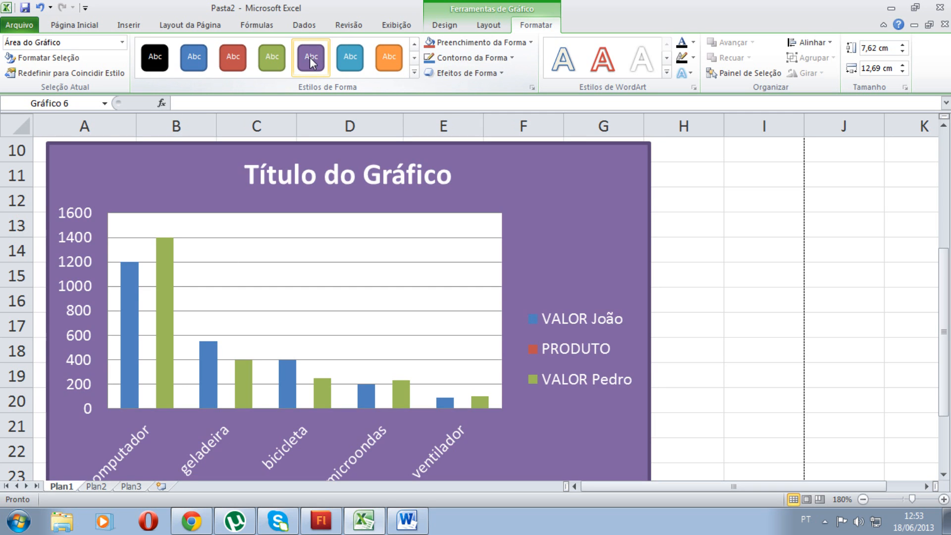
pyautogui.click(414, 44)
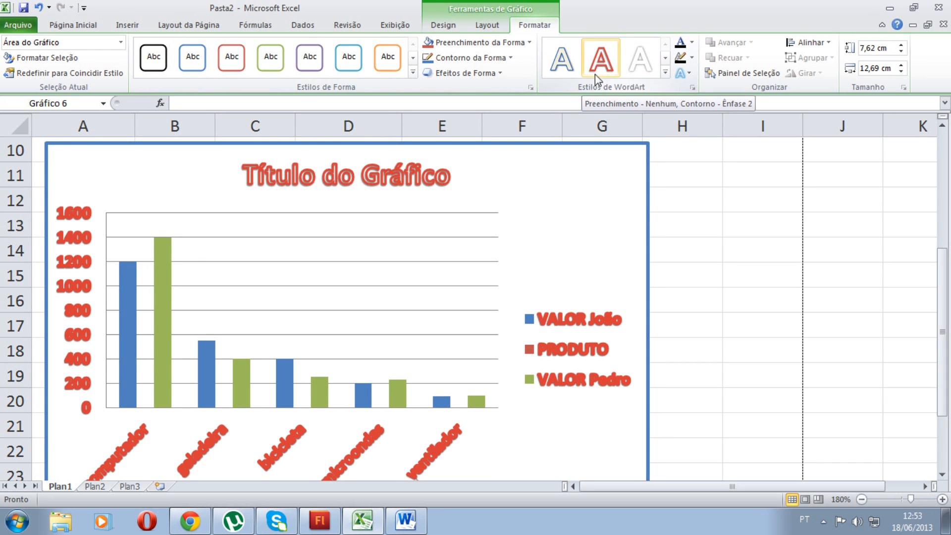
# Preview the WordArt text styles on the chart without applying one
pyautogui.click(666, 58)
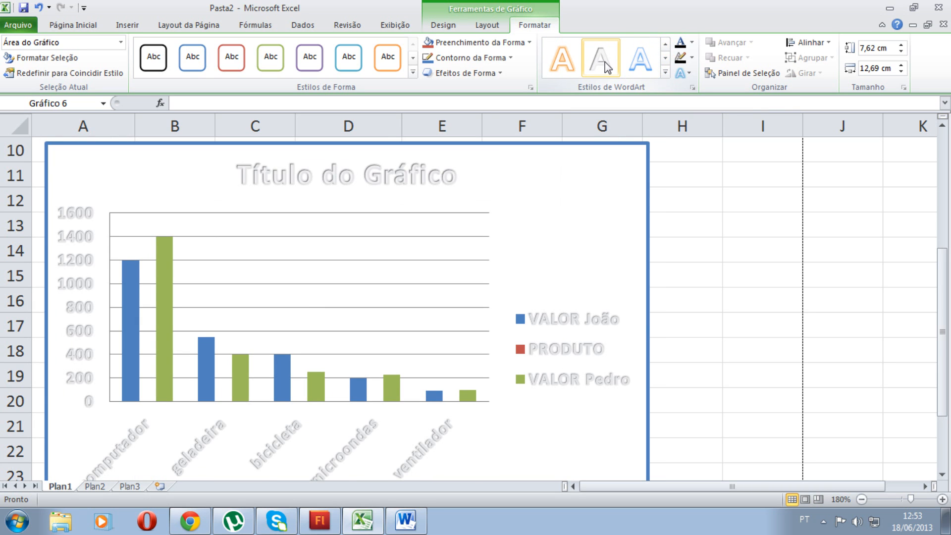
pyautogui.click(665, 44)
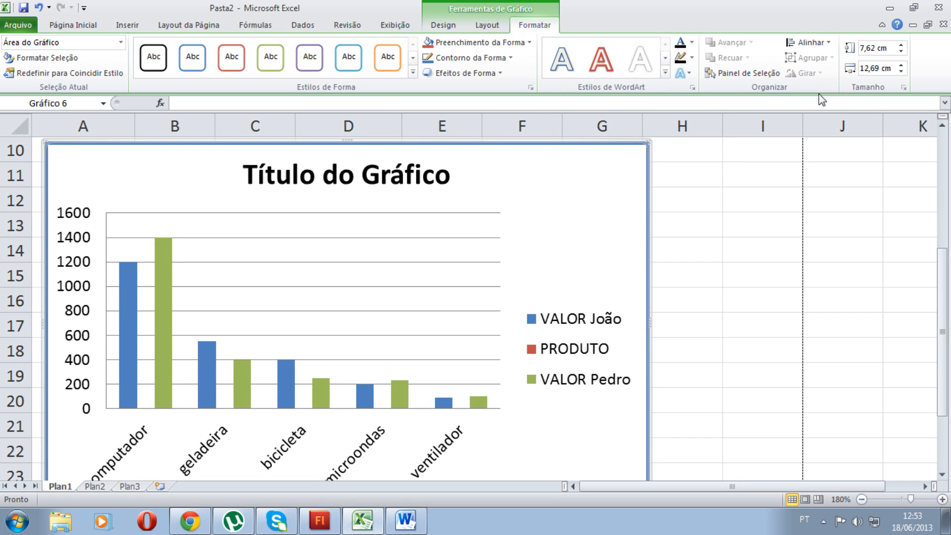
# Resize the chart to a height of 8,8 cm and a width of 12,9 cm
pyautogui.click(901, 45)
pyautogui.moveTo(901, 46); pyautogui.dragTo(899, 55)
pyautogui.click(902, 67)
pyautogui.click(902, 67)
pyautogui.click(901, 72)
pyautogui.click(901, 71)
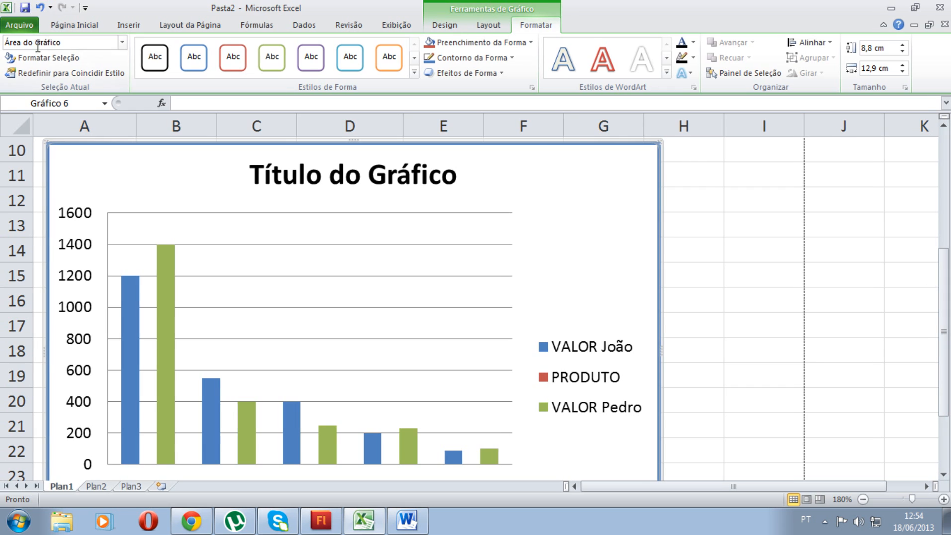
# Check the print preview of the selected chart alone, including the full-page view
pyautogui.click(18, 25)
pyautogui.click(50, 209)
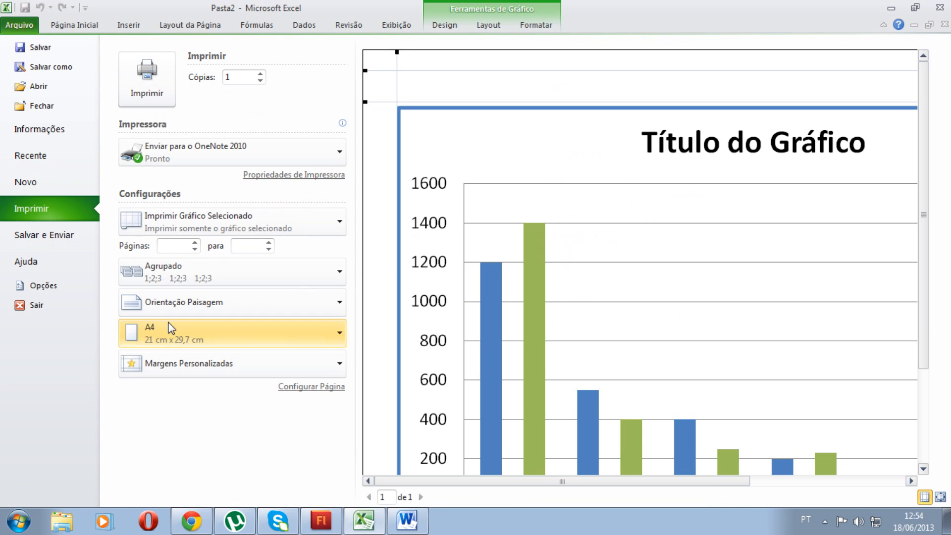
pyautogui.click(944, 30)
pyautogui.click(943, 24)
pyautogui.click(940, 25)
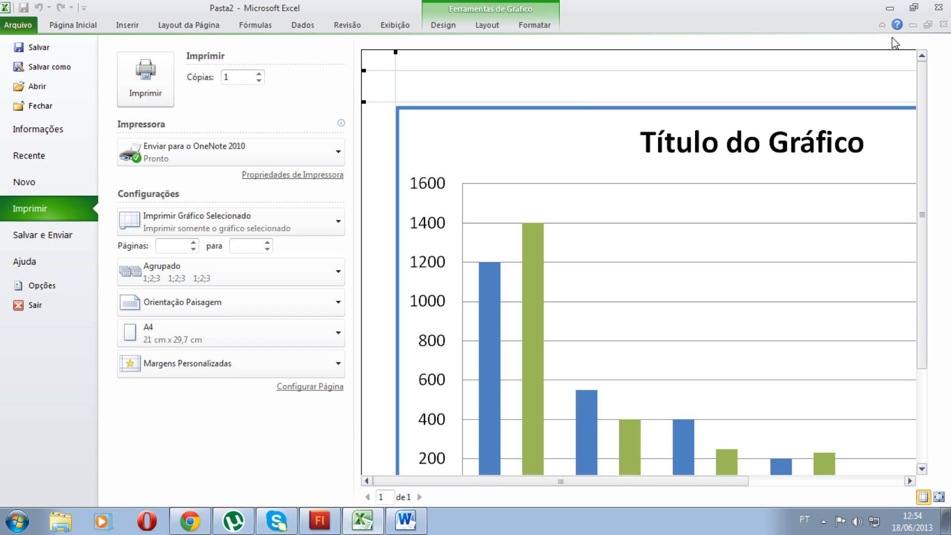
pyautogui.click(73, 25)
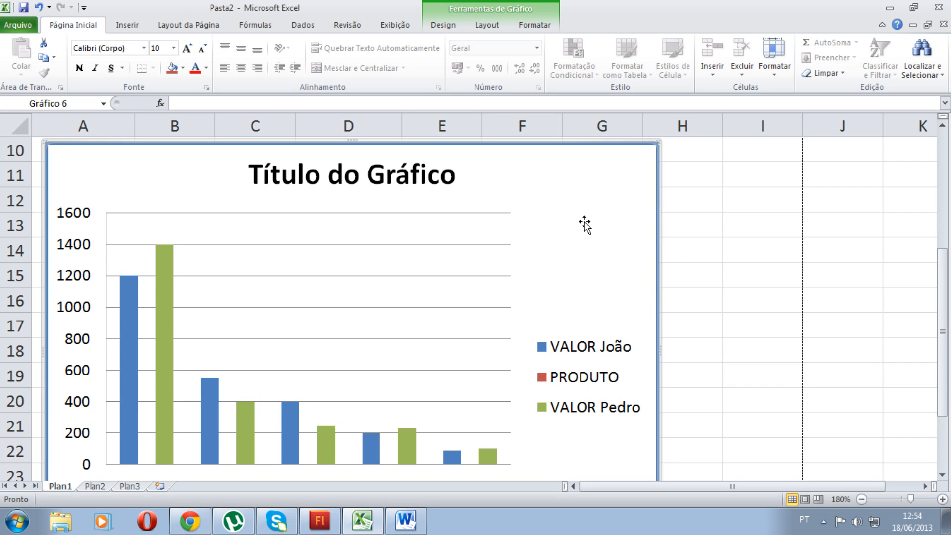
pyautogui.click(16, 25)
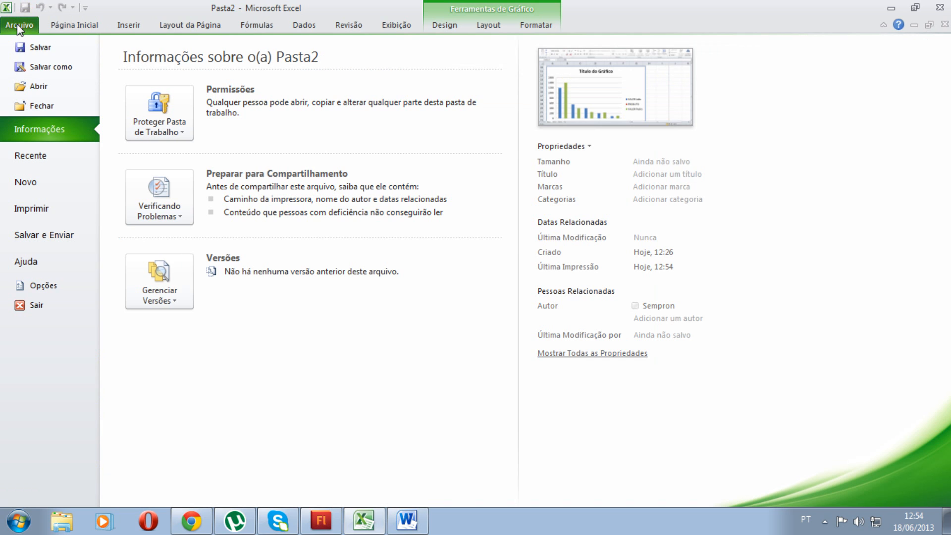
pyautogui.click(42, 211)
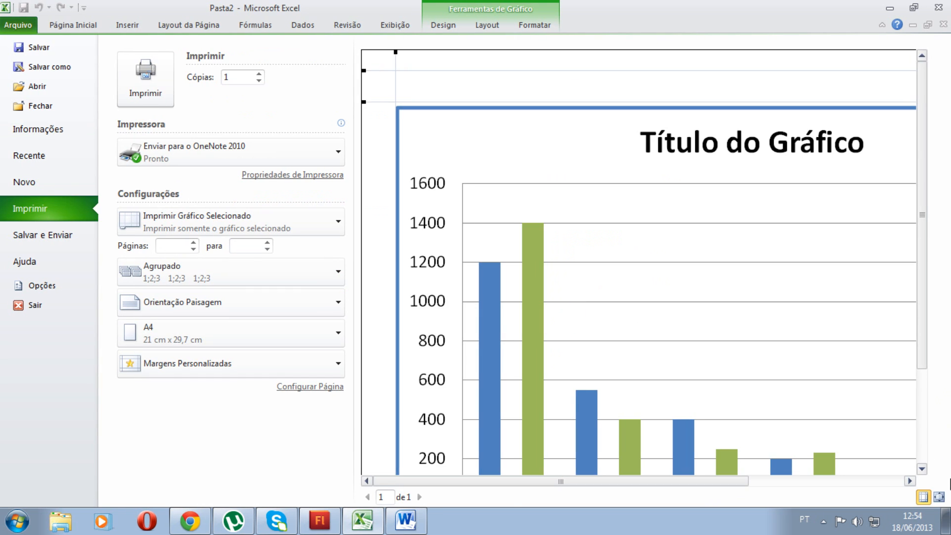
pyautogui.click(938, 497)
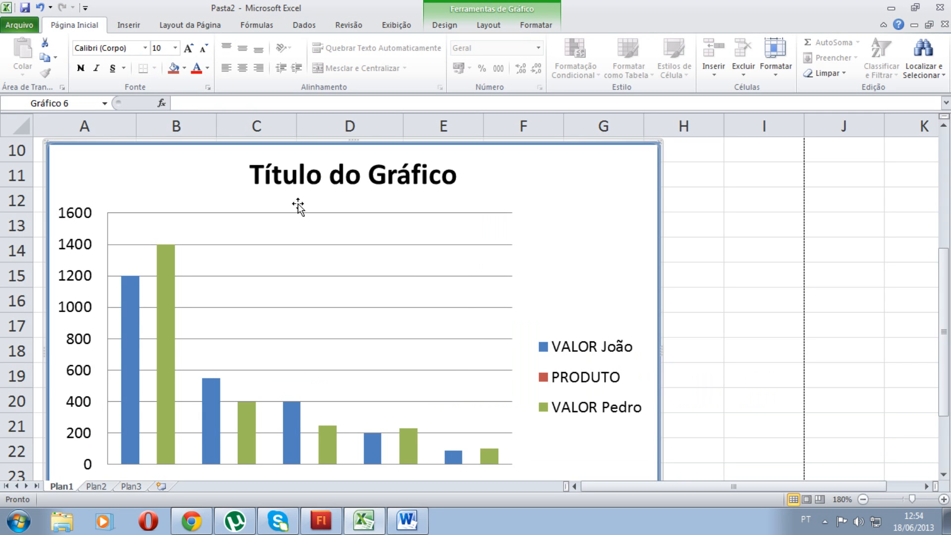
# Deselect the chart and widen column E to fit the VALOR Pedro heading
pyautogui.moveTo(945, 310); pyautogui.dragTo(937, 199)
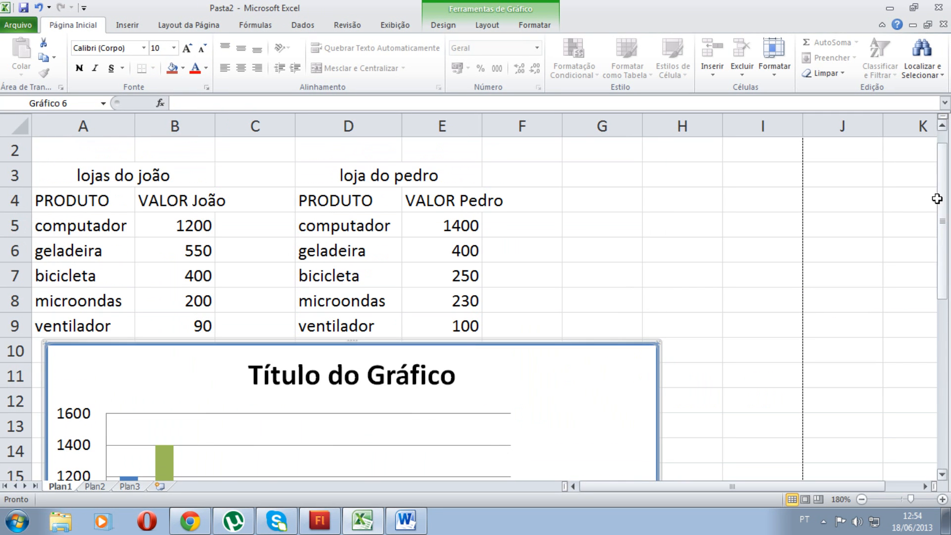
pyautogui.click(630, 218)
pyautogui.moveTo(483, 126); pyautogui.dragTo(508, 126)
pyautogui.click(770, 263)
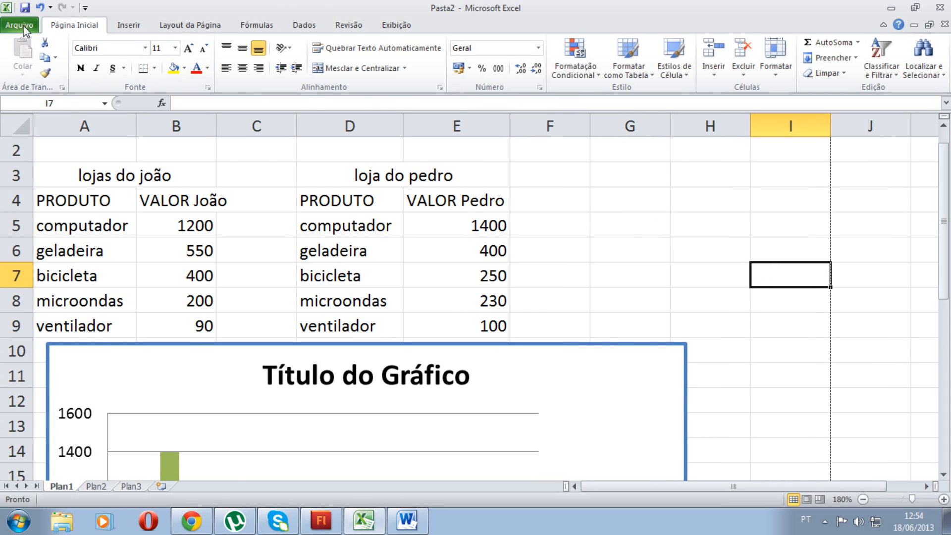
# Check the print preview of the active worksheet with both price tables and the chart, and return to the sheet
pyautogui.click(20, 26)
pyautogui.click(45, 208)
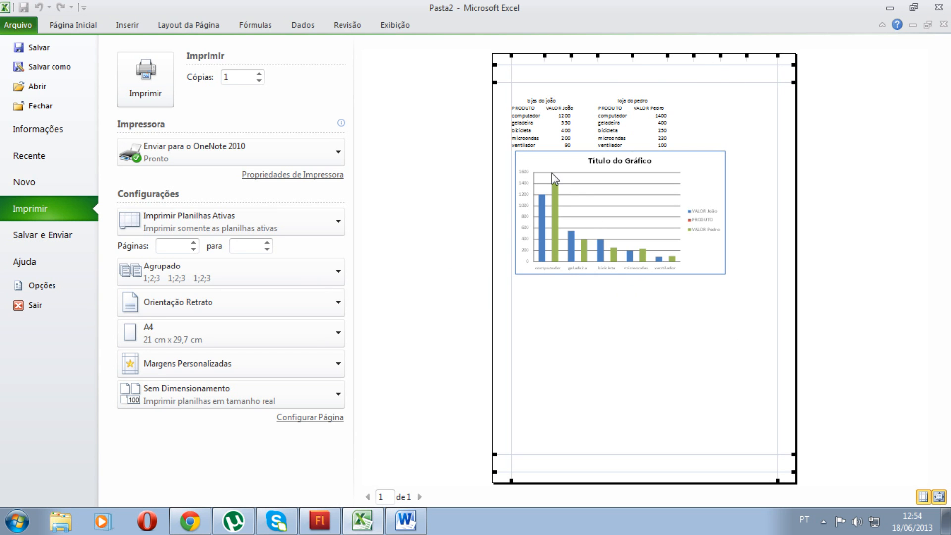
pyautogui.click(938, 496)
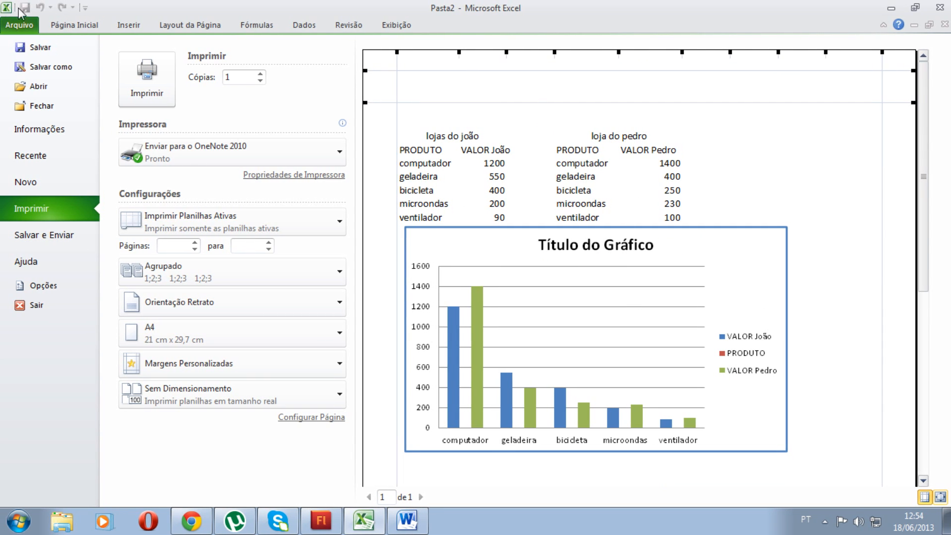
pyautogui.click(58, 24)
pyautogui.moveTo(941, 243); pyautogui.dragTo(941, 316)
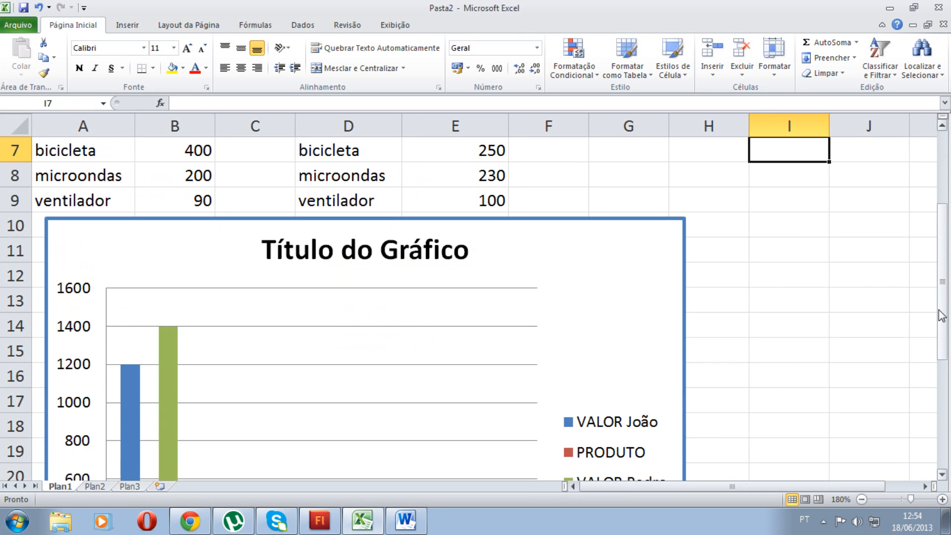